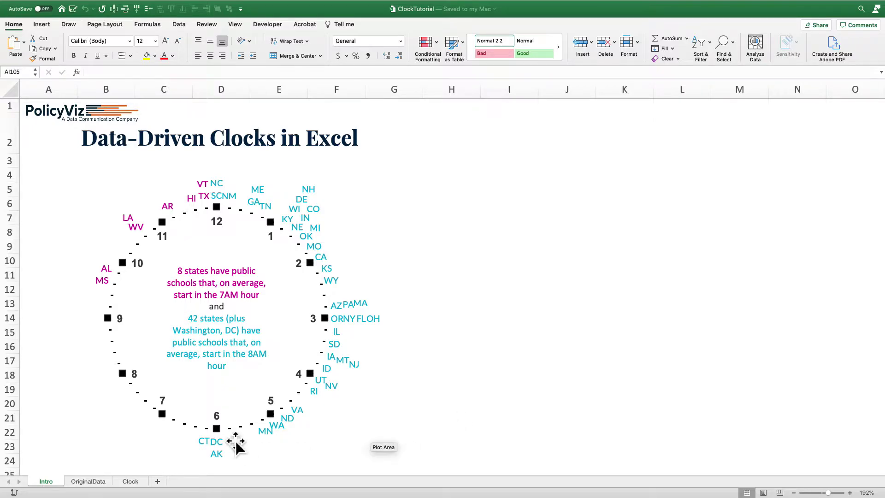
# - Examine the survey table on the OriginalData sheet and the finished clock on Intro, and open the Clock sheet
pyautogui.click(98, 482)
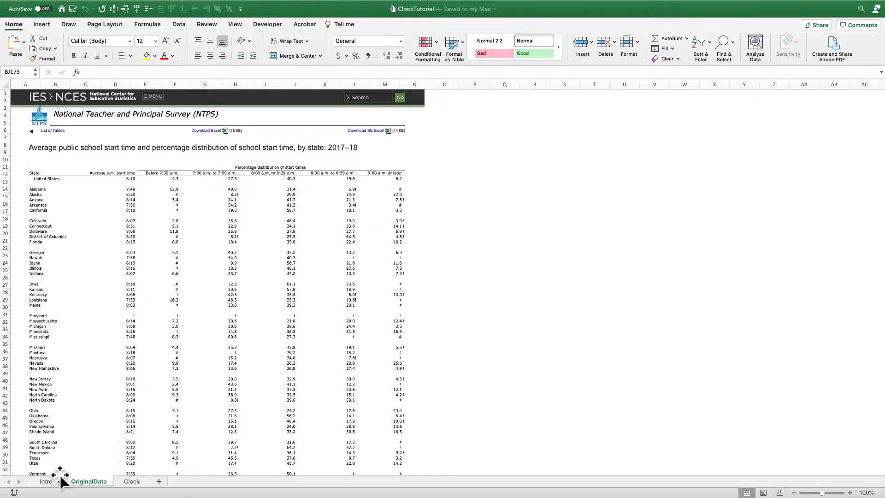
pyautogui.click(45, 482)
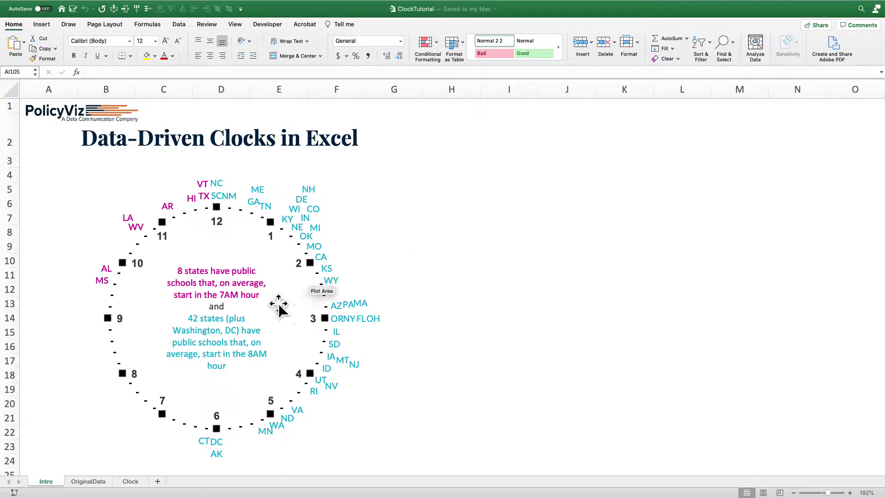
pyautogui.click(130, 482)
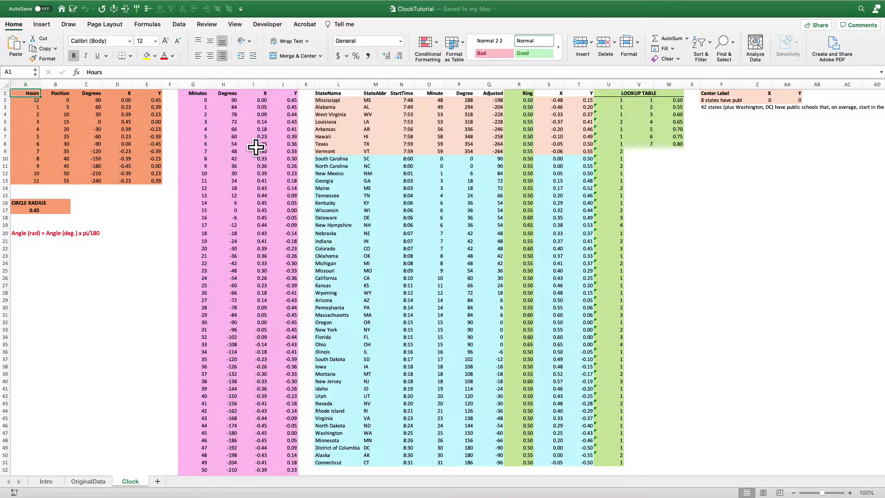
# - Examine the Hours table's hours, position and degrees columns, the radians conversion note in A20, and the X formula in D2
pyautogui.moveTo(35, 101); pyautogui.dragTo(36, 179)
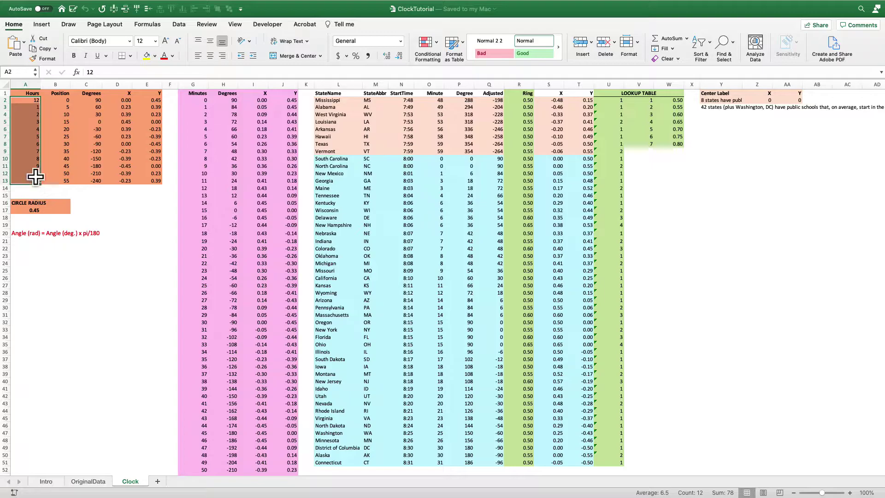
pyautogui.click(35, 101)
pyautogui.press('Right')
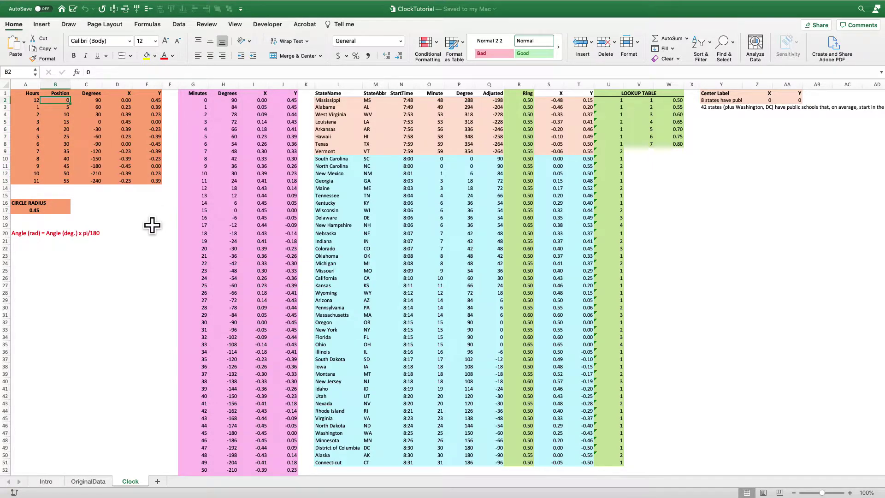
pyautogui.press('Right')
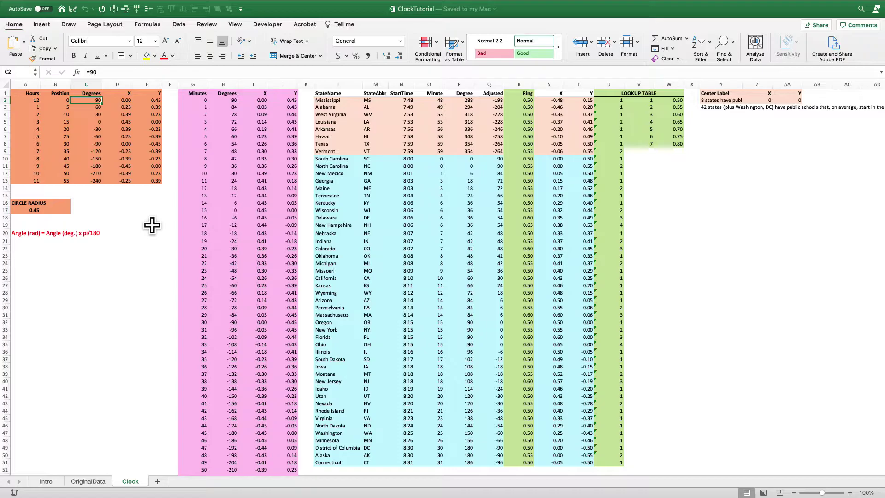
pyautogui.click(33, 235)
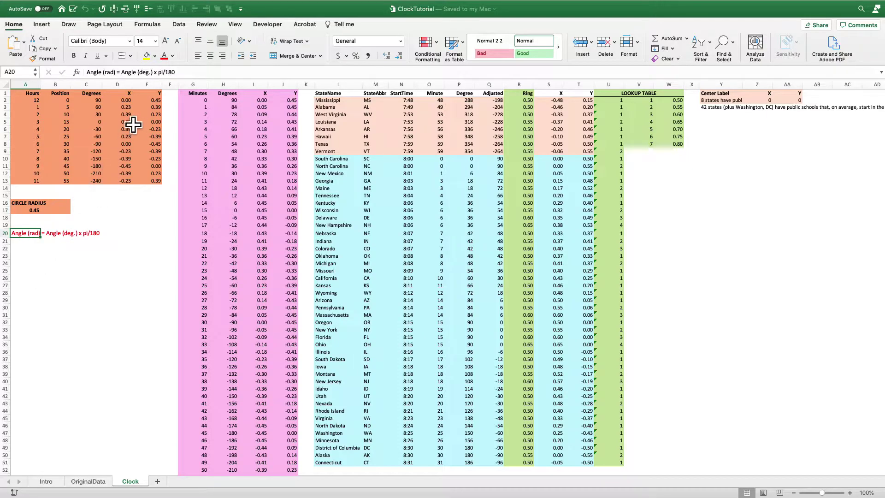
pyautogui.click(124, 100)
pyautogui.moveTo(160, 73); pyautogui.dragTo(83, 74)
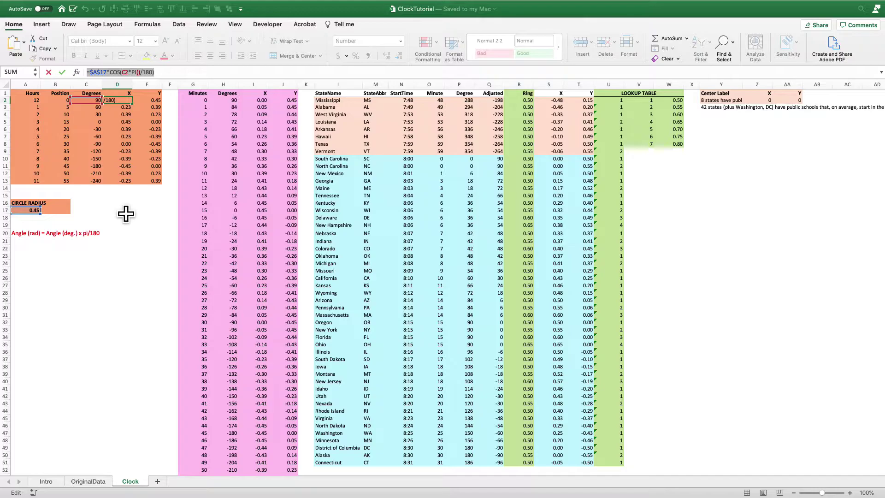
pyautogui.press('Return')
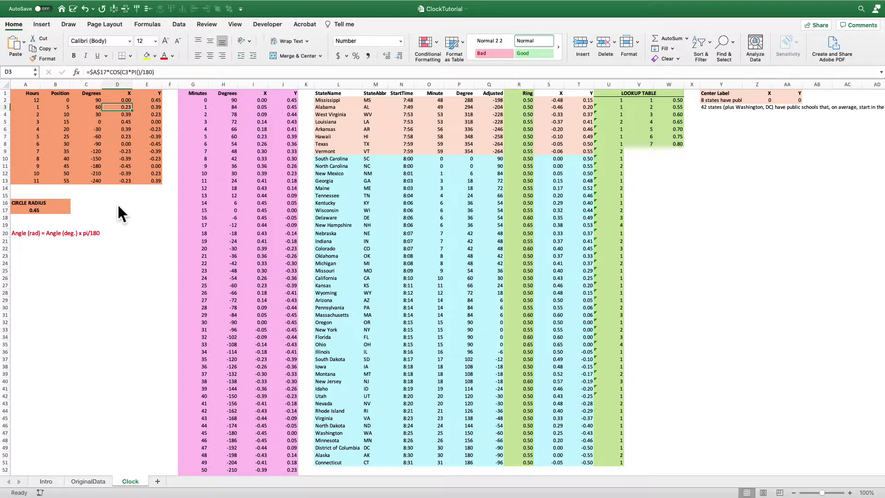
# - Insert a markers-only scatter chart of the Hours X and Y values in D2:E13 and move it over the Minutes table
pyautogui.moveTo(126, 99); pyautogui.dragTo(160, 184)
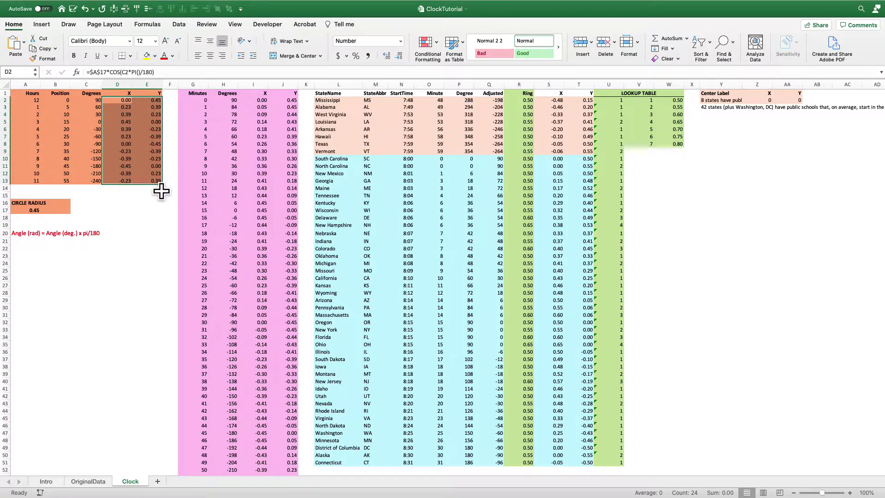
pyautogui.click(43, 25)
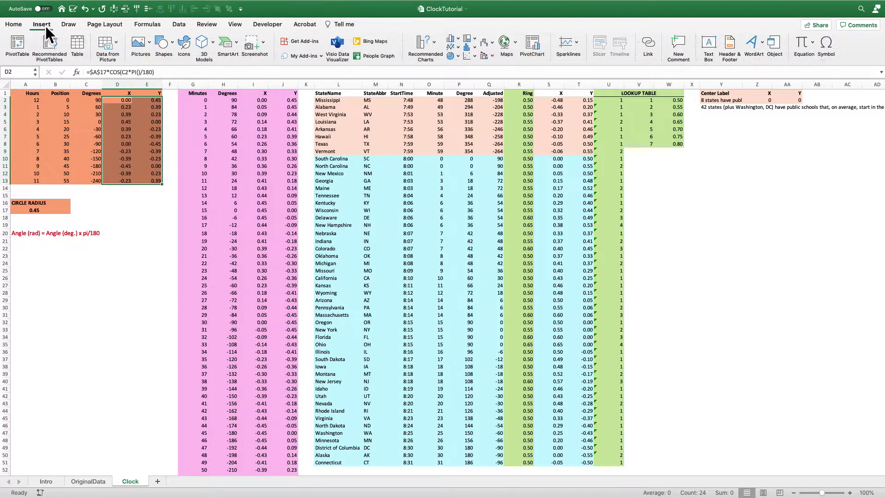
pyautogui.click(469, 56)
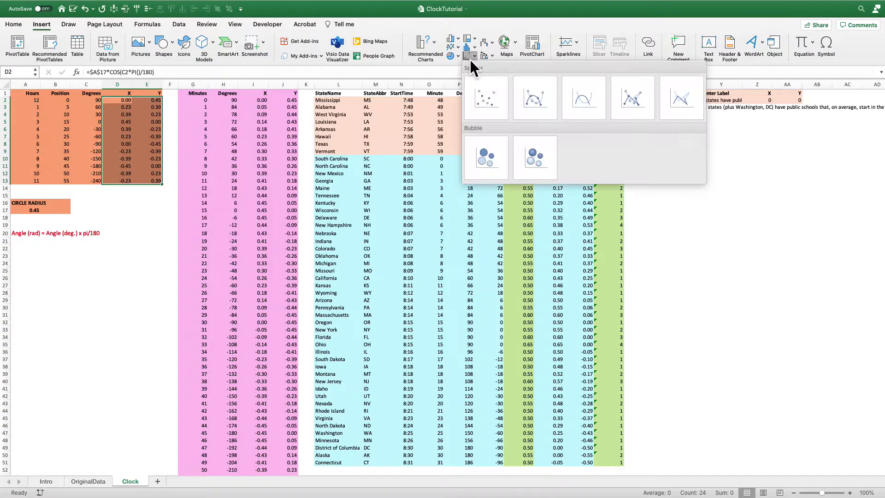
pyautogui.click(487, 101)
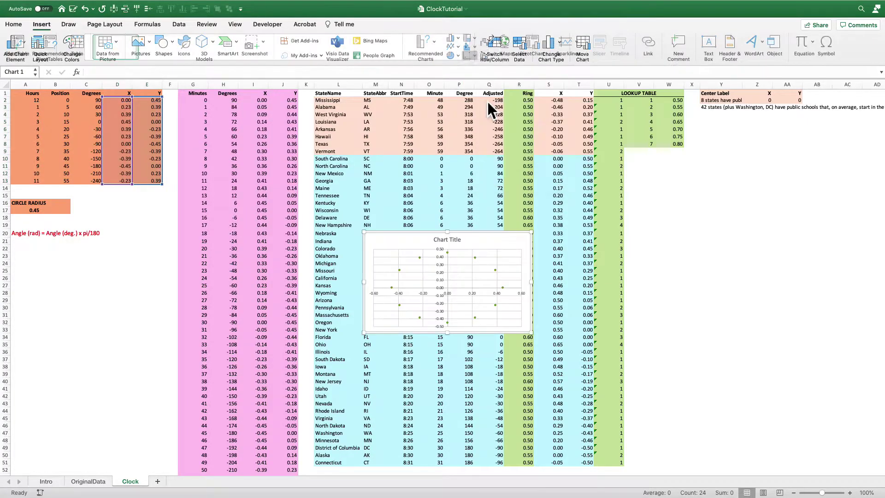
pyautogui.moveTo(430, 243); pyautogui.dragTo(282, 162)
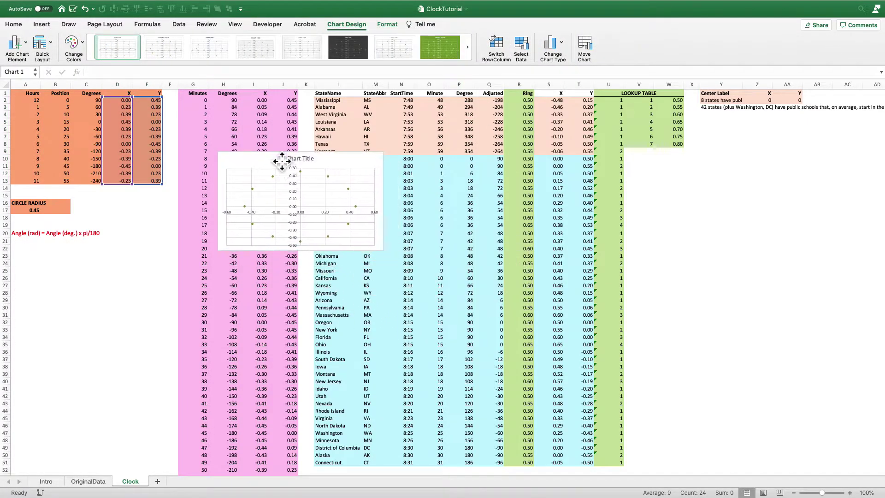
# - Set the chart's height and width to 6 inches each and move the chart over the state data columns
pyautogui.click(394, 27)
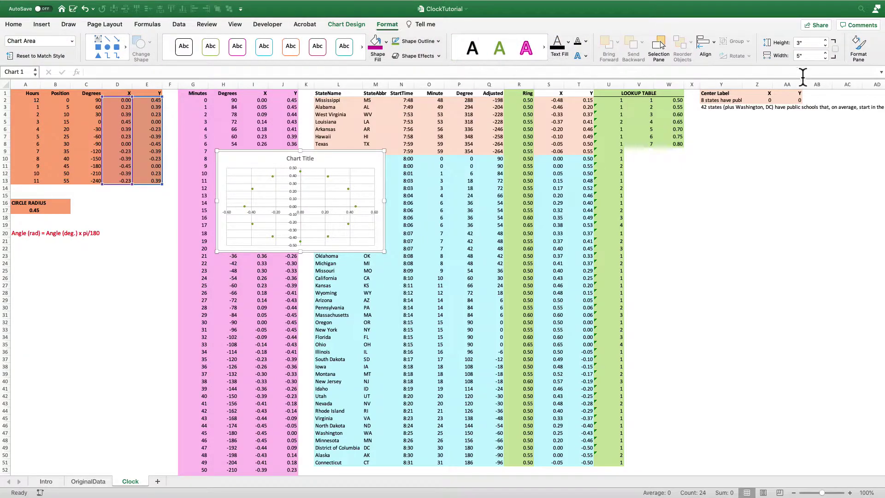
pyautogui.click(820, 46)
pyautogui.write('6')
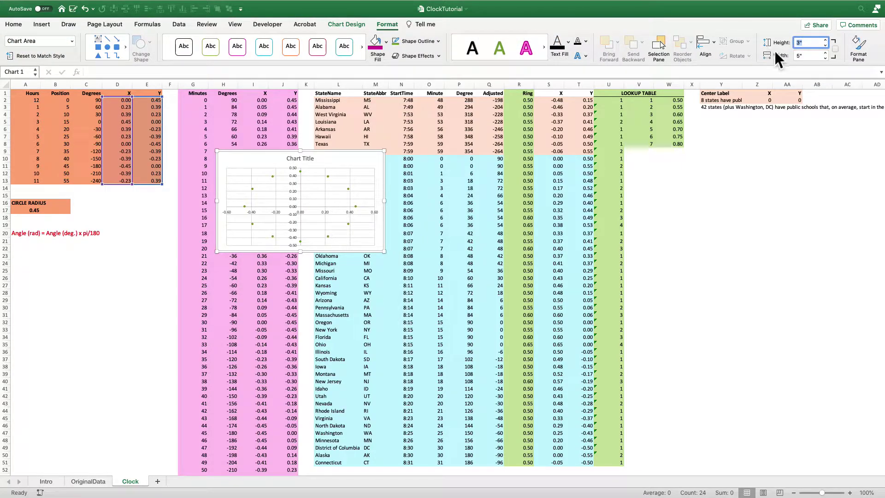
pyautogui.press('Tab')
pyautogui.write('6')
pyautogui.press('Return')
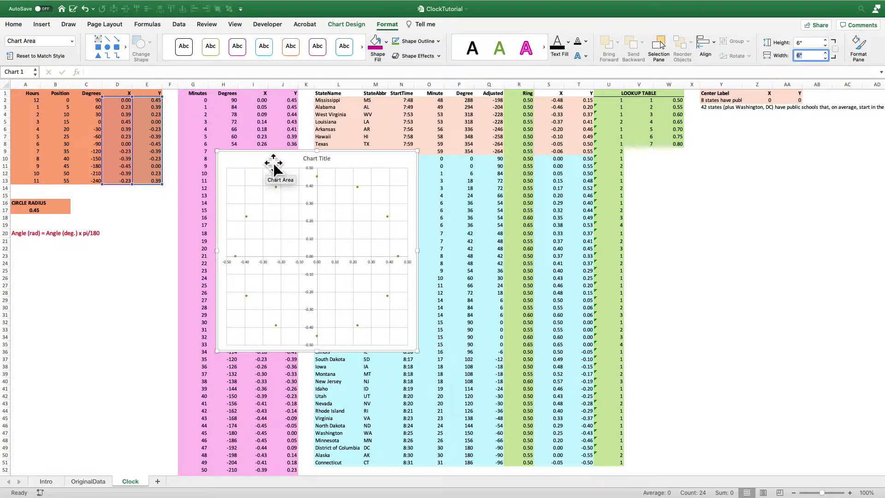
pyautogui.moveTo(273, 160); pyautogui.dragTo(363, 156)
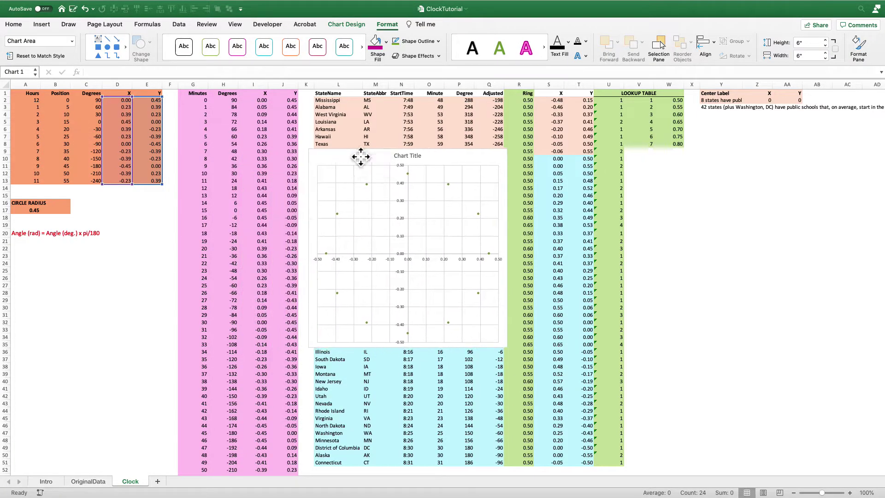
# - In the chart's data source settings, name the existing series from the Hours header in cell A1
pyautogui.rightClick(347, 196)
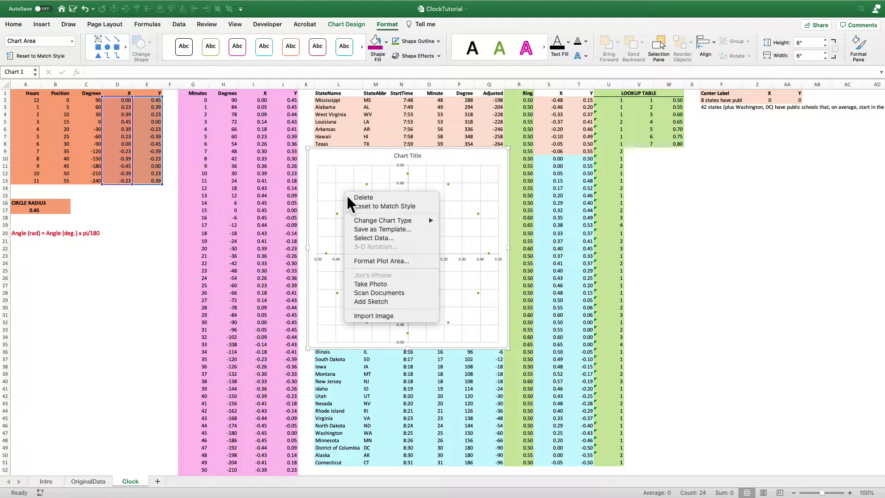
pyautogui.click(367, 238)
pyautogui.click(357, 157)
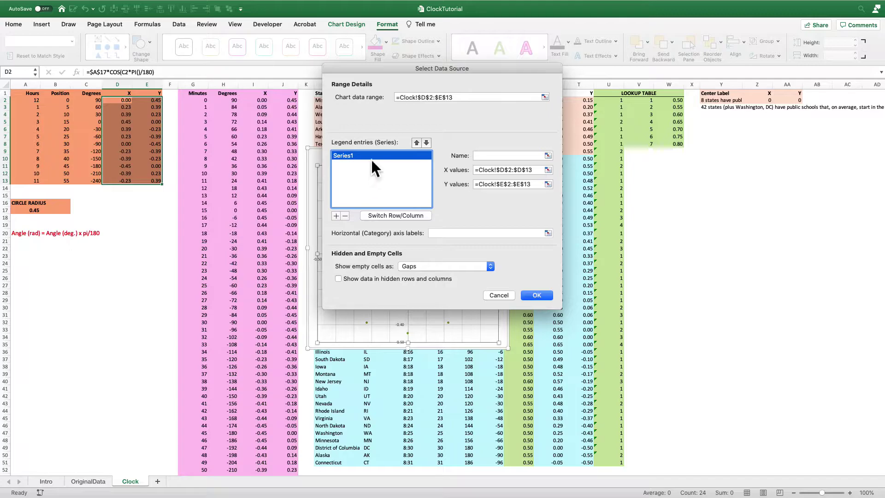
pyautogui.click(484, 156)
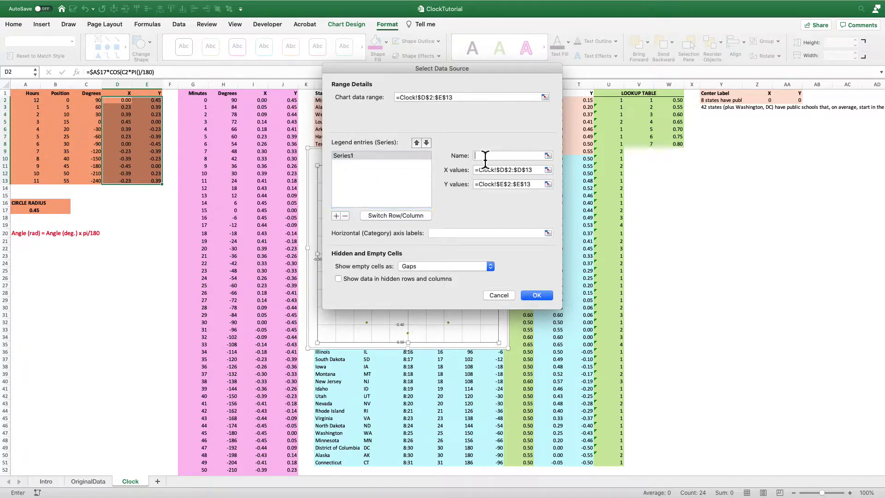
pyautogui.click(32, 94)
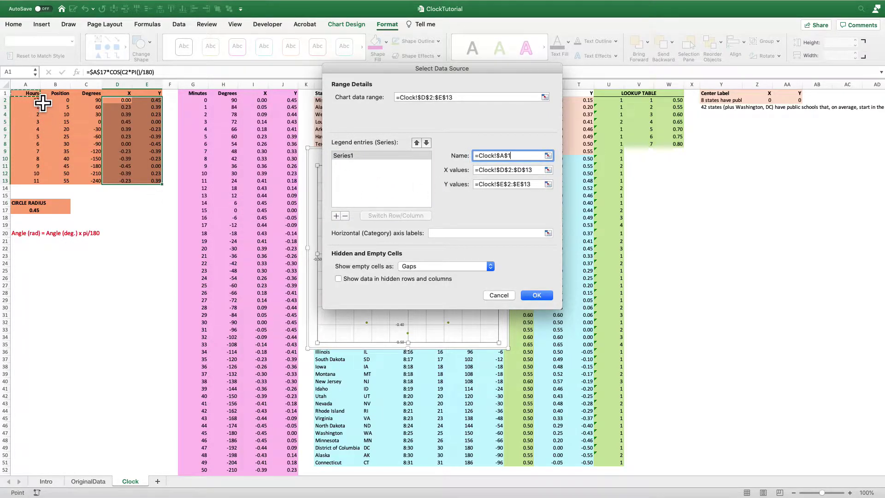
# - Add a second chart series named from the Minutes header in G1, with X values from I2:I62
pyautogui.click(337, 219)
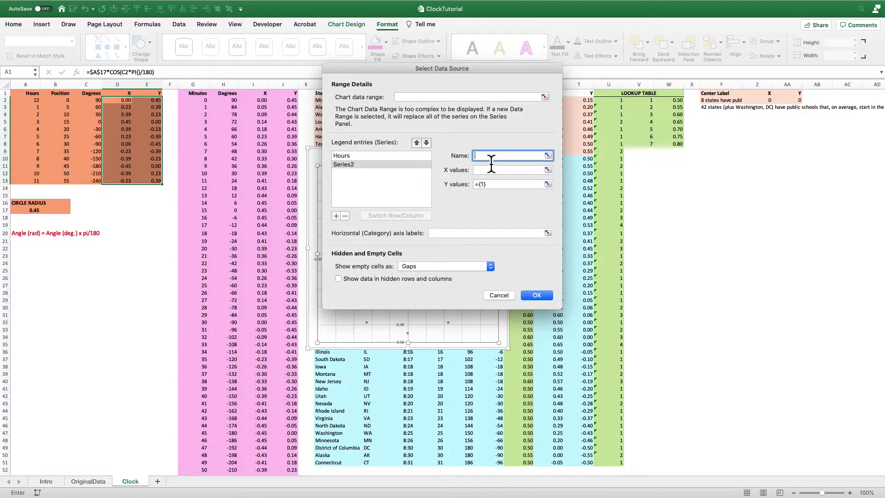
pyautogui.click(202, 94)
pyautogui.click(548, 170)
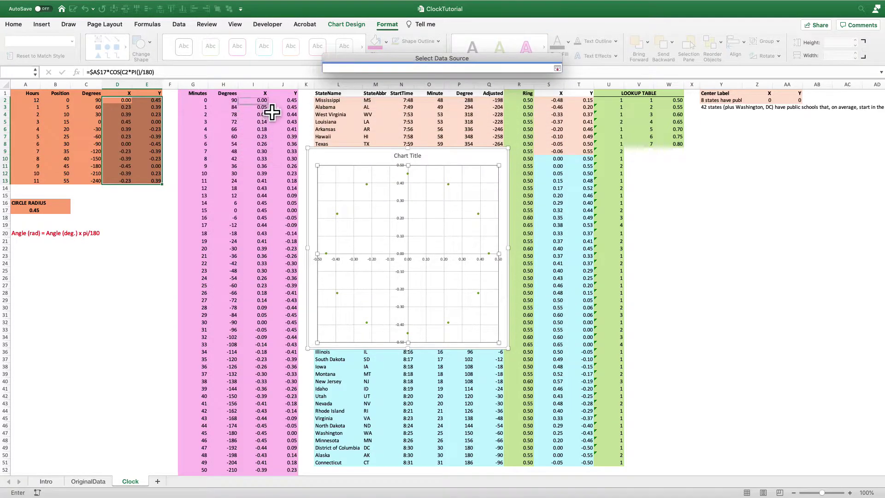
pyautogui.moveTo(261, 100); pyautogui.dragTo(272, 367)
pyautogui.scroll(-8, 265, 205)
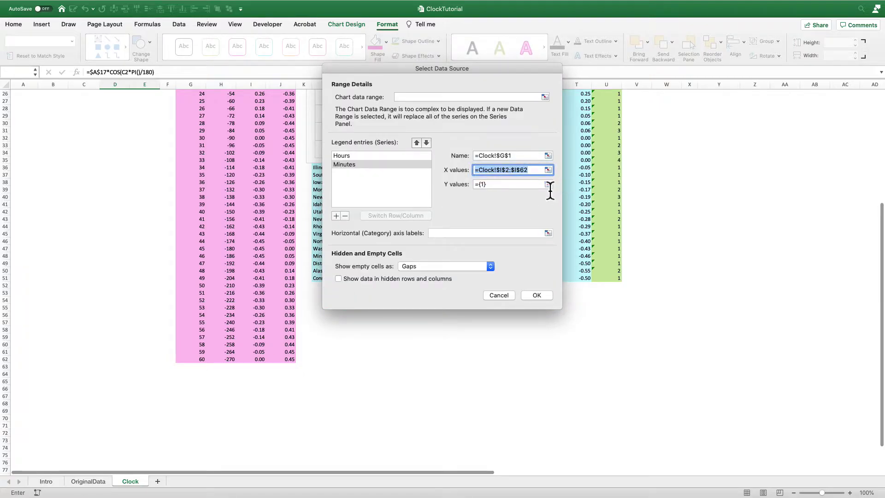
# - Set the Minutes series' Y values to J2:J62 and apply the data source changes
pyautogui.click(549, 186)
pyautogui.scroll(8, 229, 180)
pyautogui.moveTo(282, 100); pyautogui.dragTo(306, 376)
pyautogui.scroll(-8, 292, 218)
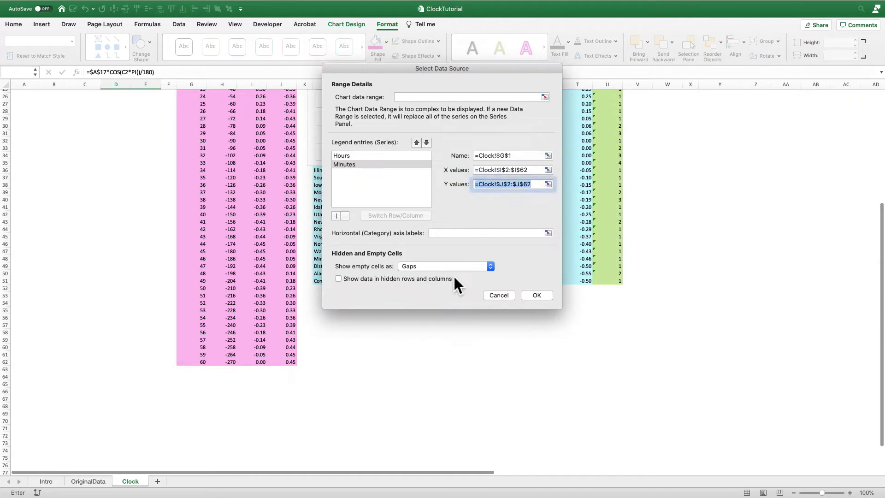
pyautogui.click(536, 294)
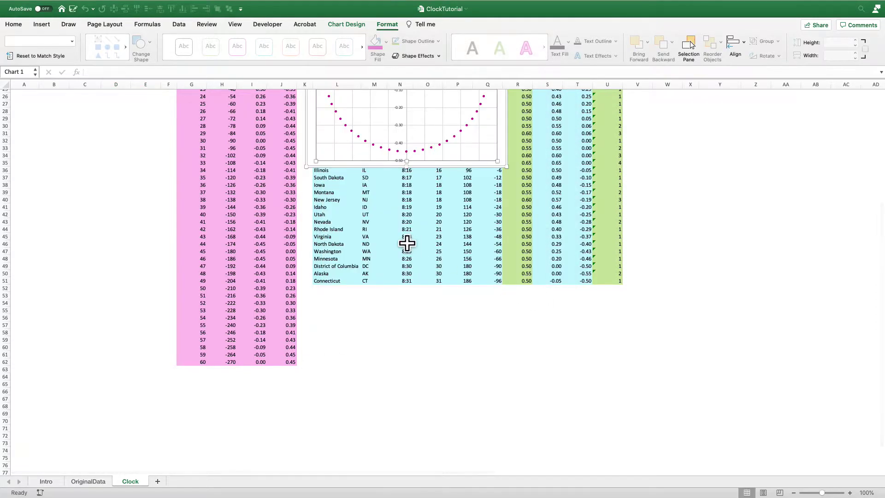
pyautogui.scroll(2, 403, 243)
pyautogui.scroll(6, 404, 243)
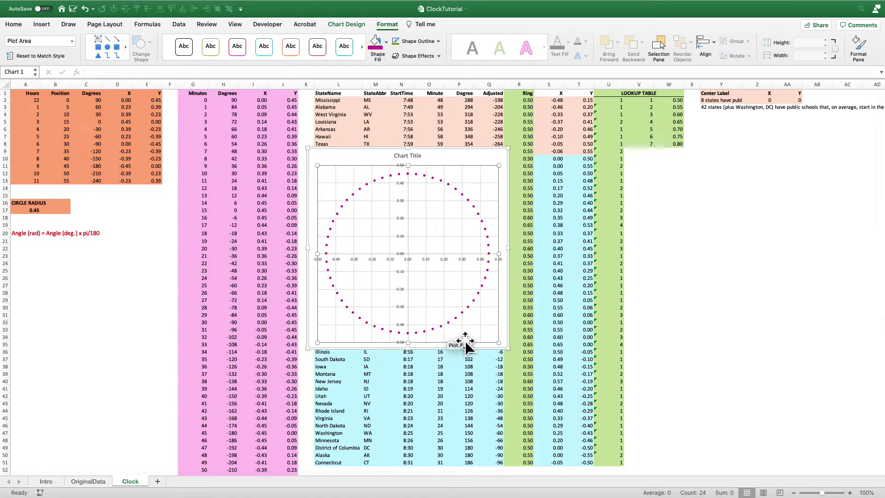
# - Change the Minutes series markers to the built-in short dash type
pyautogui.click(465, 196)
pyautogui.rightClick(464, 196)
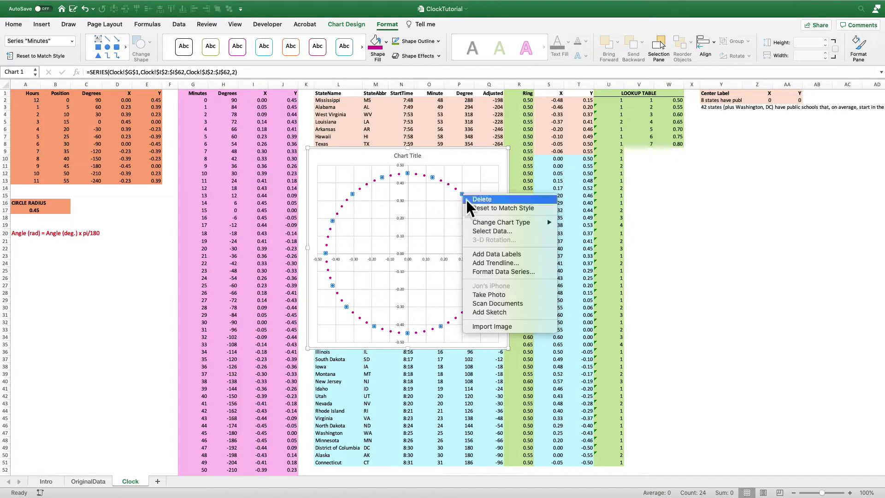
pyautogui.click(494, 271)
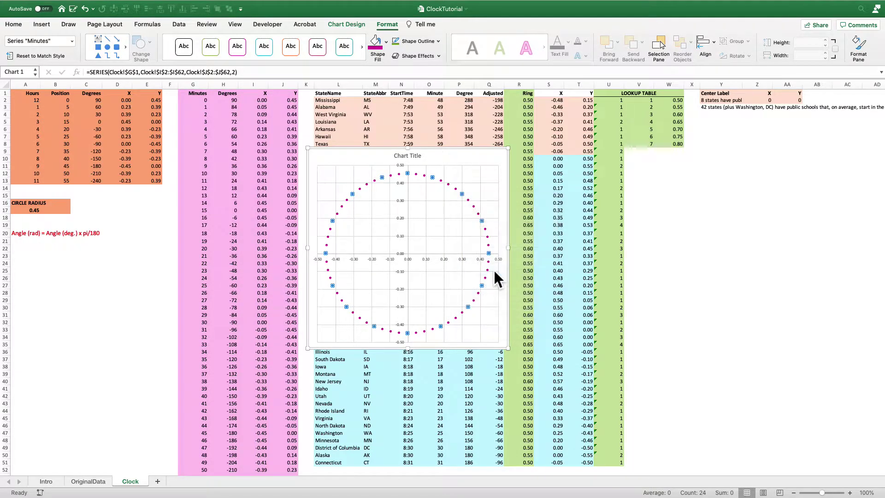
pyautogui.click(765, 108)
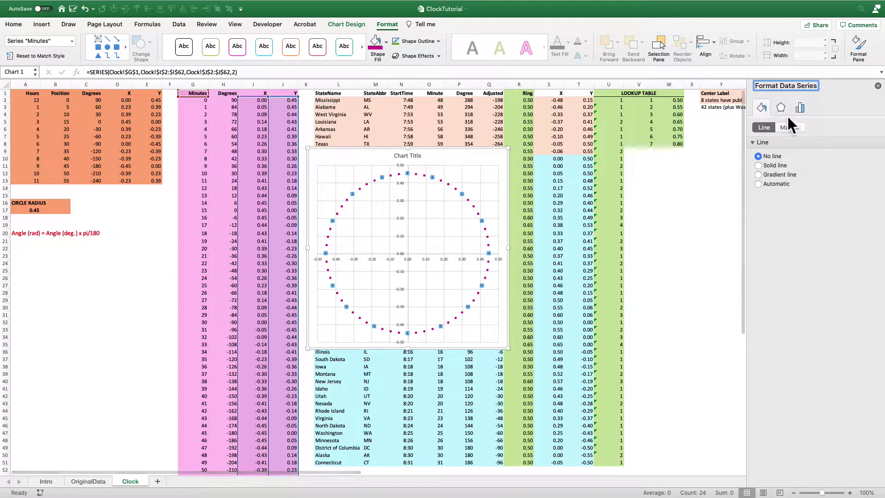
pyautogui.click(791, 127)
pyautogui.click(779, 143)
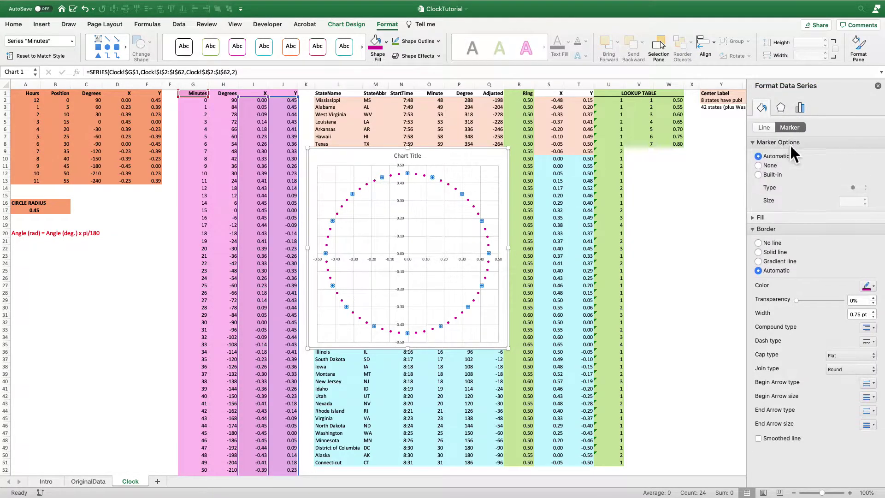
pyautogui.click(758, 174)
pyautogui.click(850, 186)
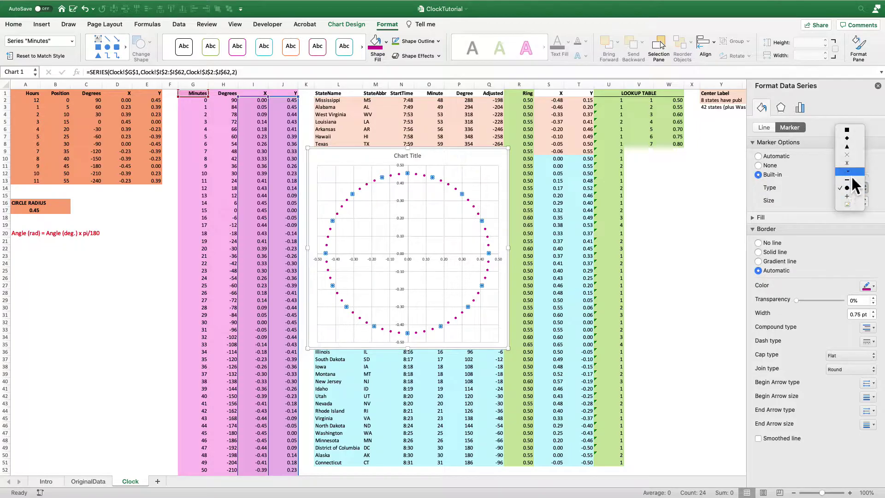
pyautogui.click(852, 175)
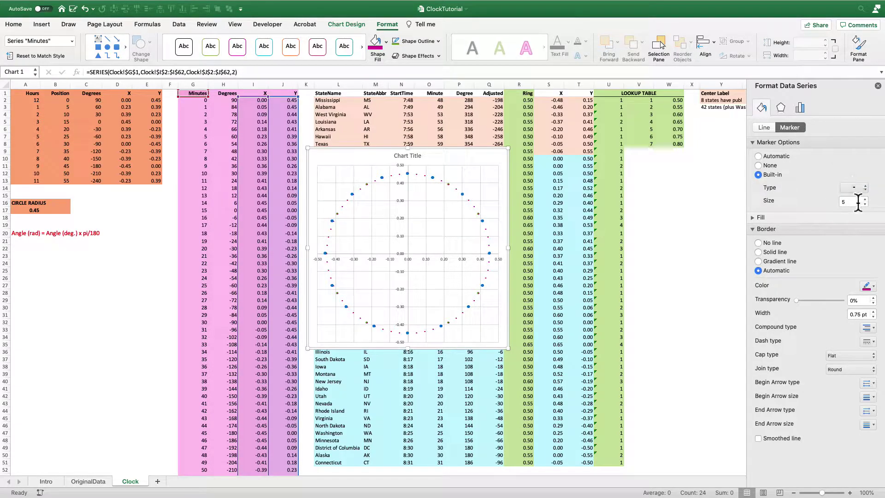
# - Remove the border from the Minutes series markers and give them a solid black fill
pyautogui.click(772, 243)
pyautogui.click(767, 218)
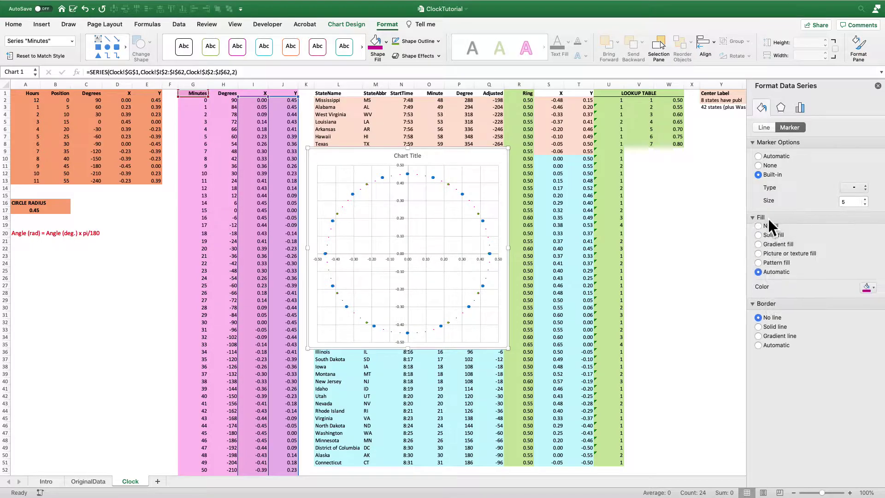
pyautogui.click(768, 240)
pyautogui.click(858, 291)
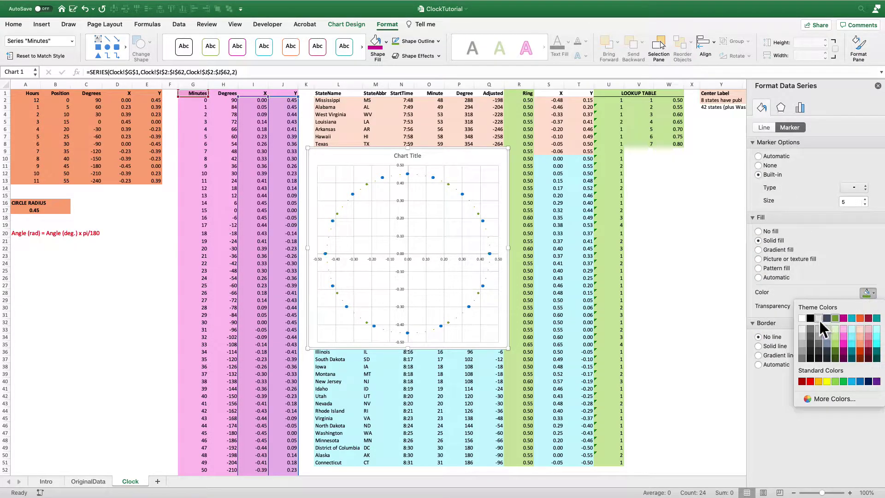
pyautogui.click(813, 320)
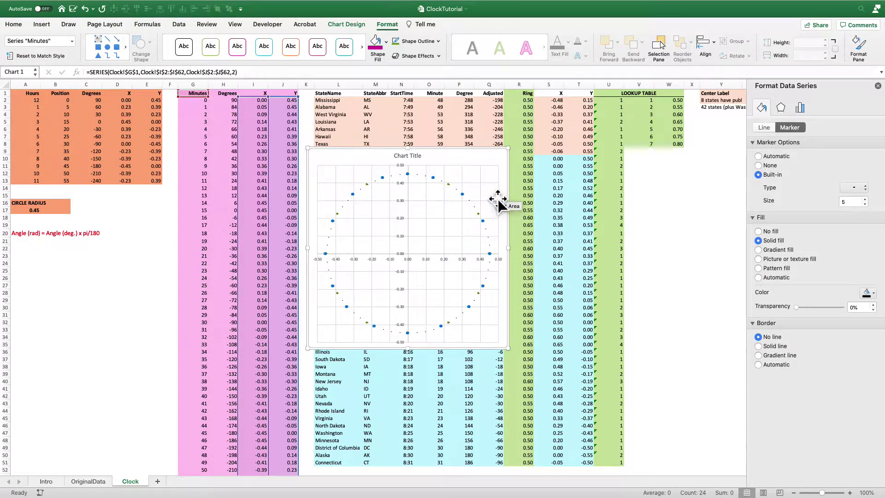
pyautogui.click(478, 173)
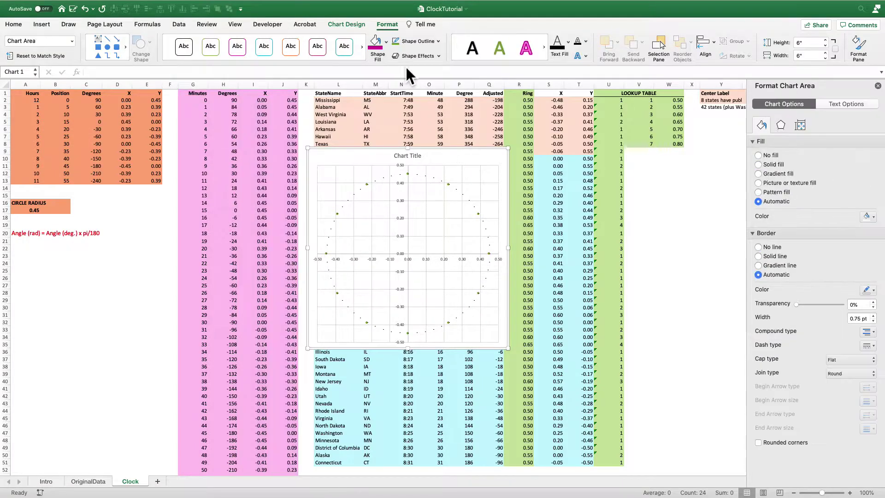
# - Format the Hours series markers as built-in squares of size 9 with a solid black fill and no border
pyautogui.click(72, 41)
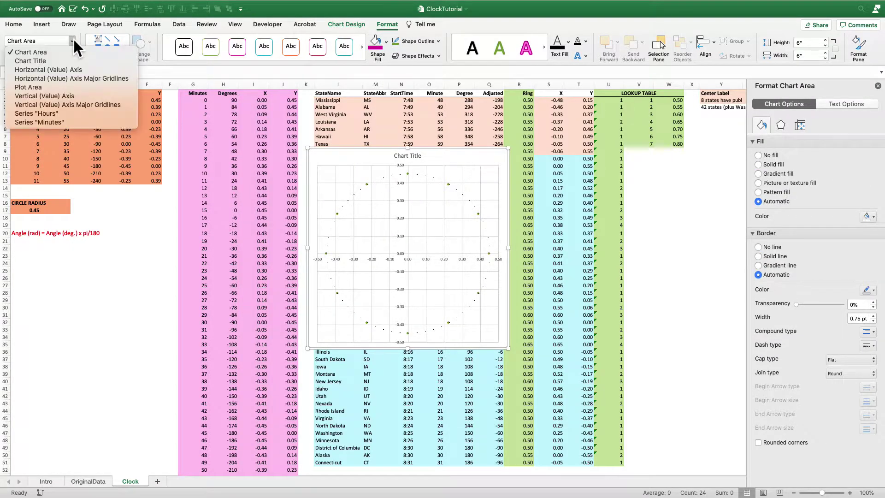
pyautogui.click(54, 113)
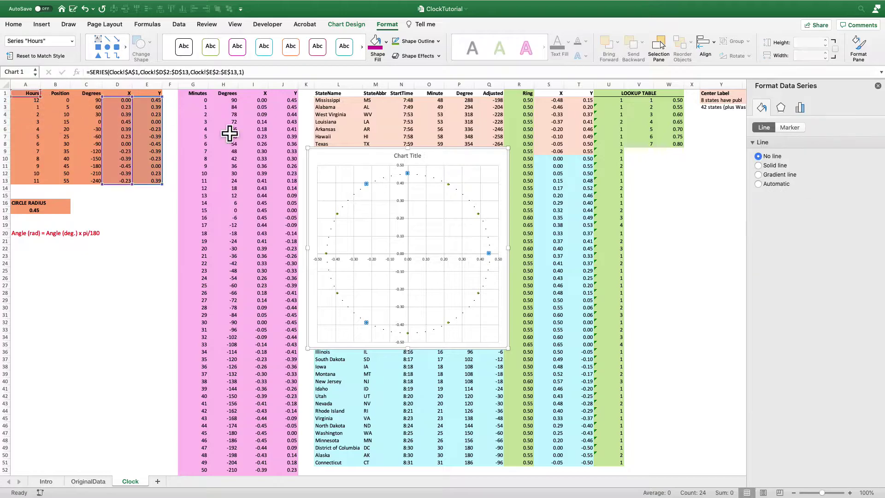
pyautogui.click(787, 130)
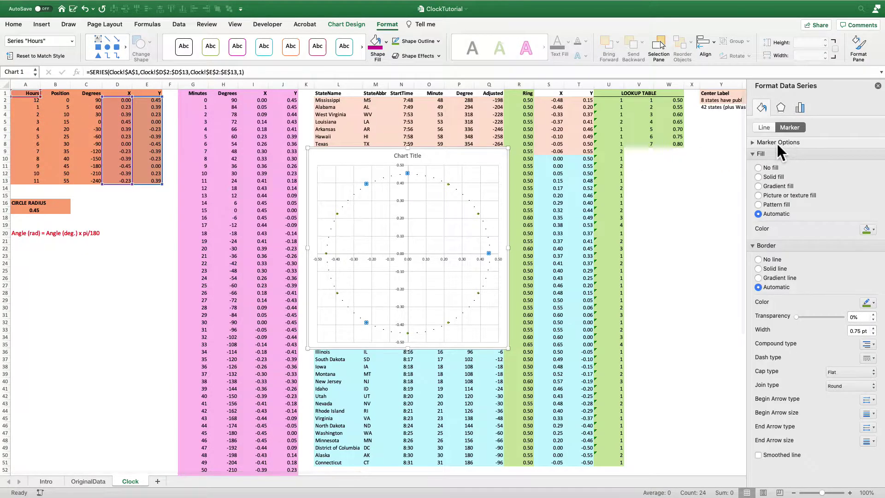
pyautogui.click(761, 176)
pyautogui.click(852, 188)
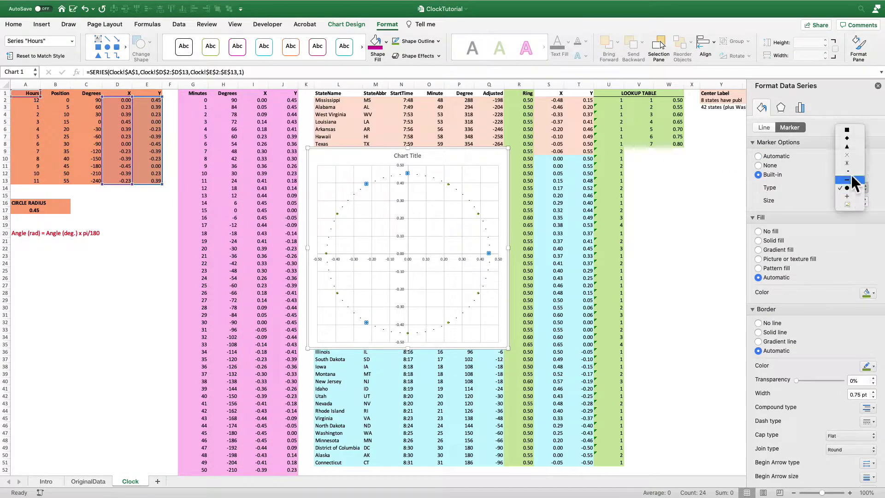
pyautogui.click(857, 143)
pyautogui.click(869, 205)
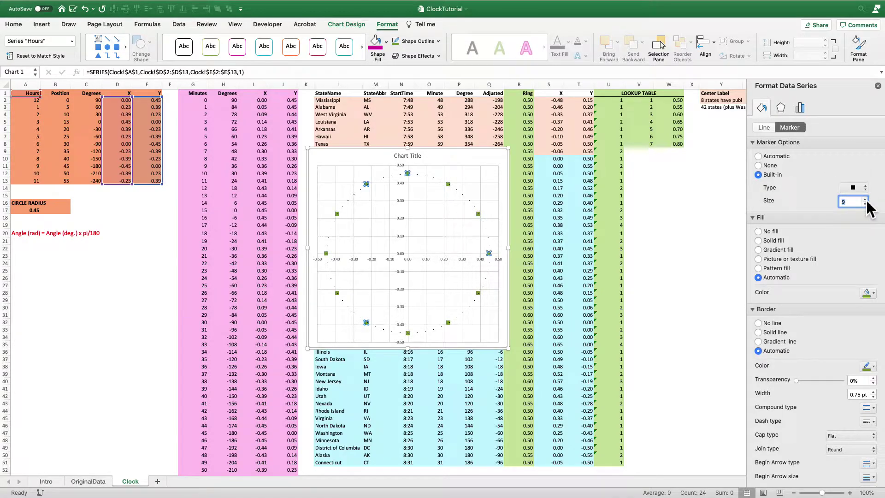
pyautogui.click(774, 240)
pyautogui.click(764, 337)
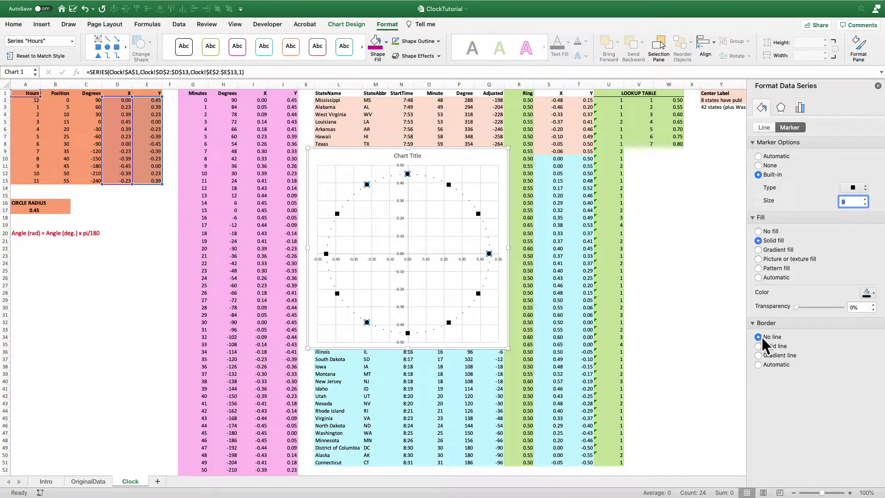
# - Move the chart over the Hours and Minutes tables so the state data table is uncovered
pyautogui.click(480, 165)
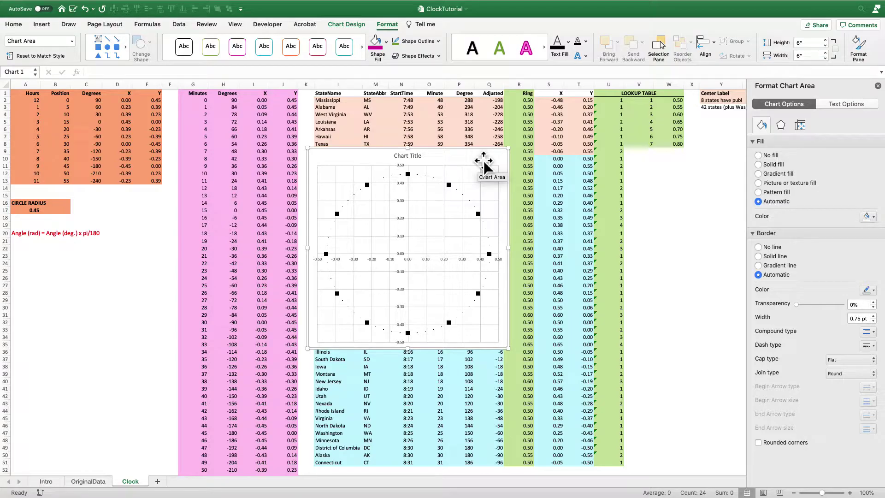
pyautogui.moveTo(483, 162); pyautogui.dragTo(265, 125)
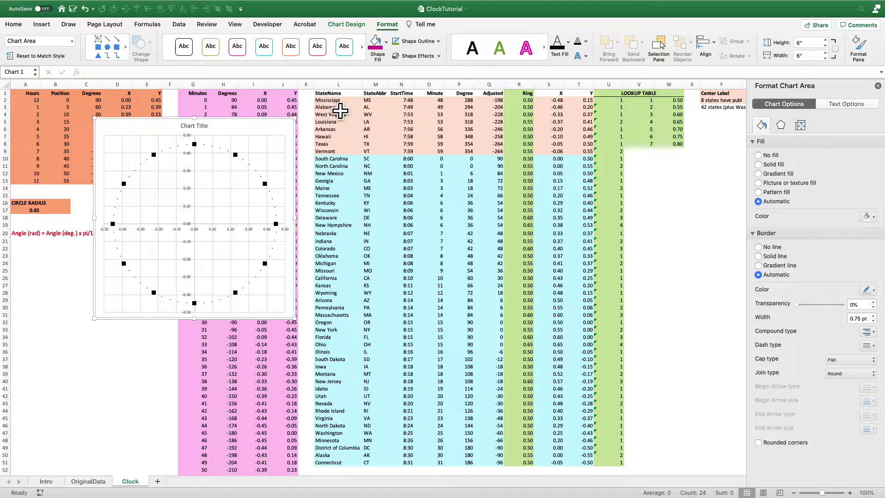
# - Review the state names, abbreviations and start times, then the row groups starting before 8:00 and from 8:00 onward
pyautogui.moveTo(340, 100); pyautogui.dragTo(344, 330)
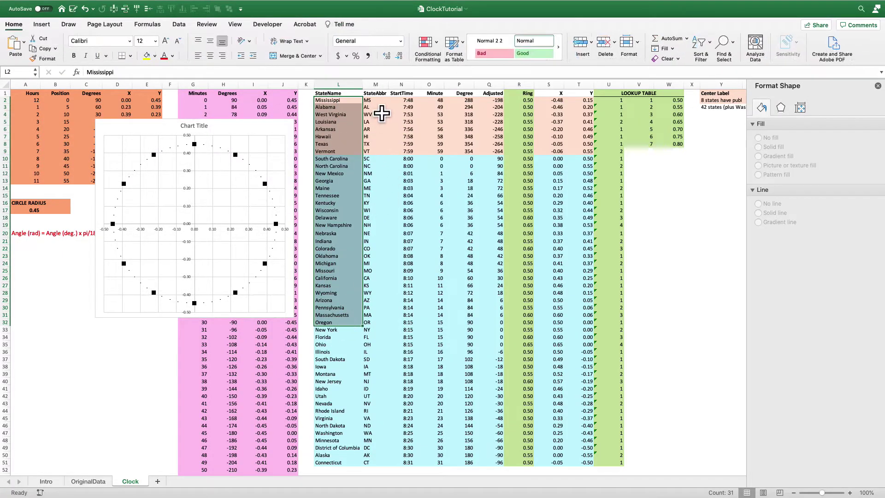
pyautogui.moveTo(376, 100); pyautogui.dragTo(392, 293)
pyautogui.moveTo(413, 101); pyautogui.dragTo(433, 317)
pyautogui.click(406, 225)
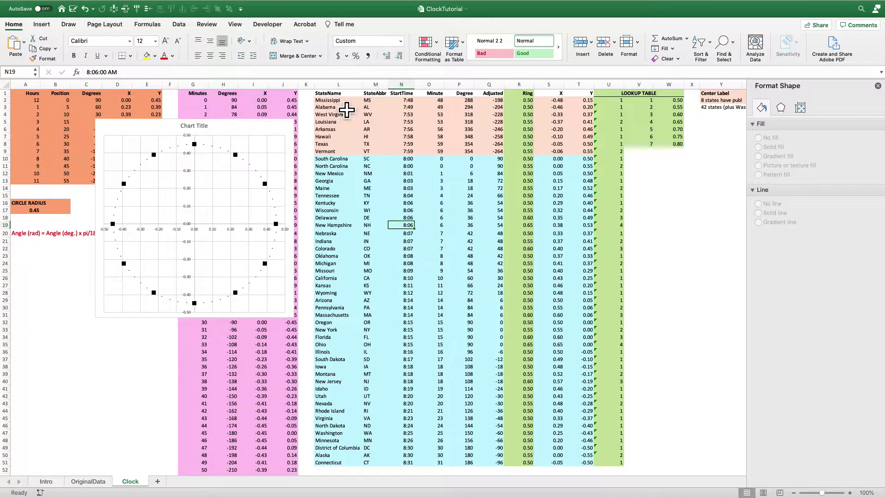
pyautogui.moveTo(332, 100); pyautogui.dragTo(495, 162)
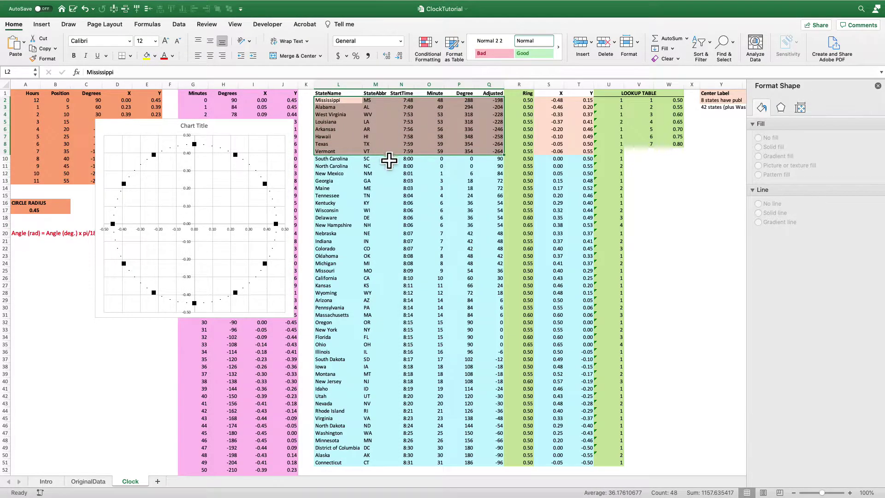
pyautogui.moveTo(344, 159); pyautogui.dragTo(503, 465)
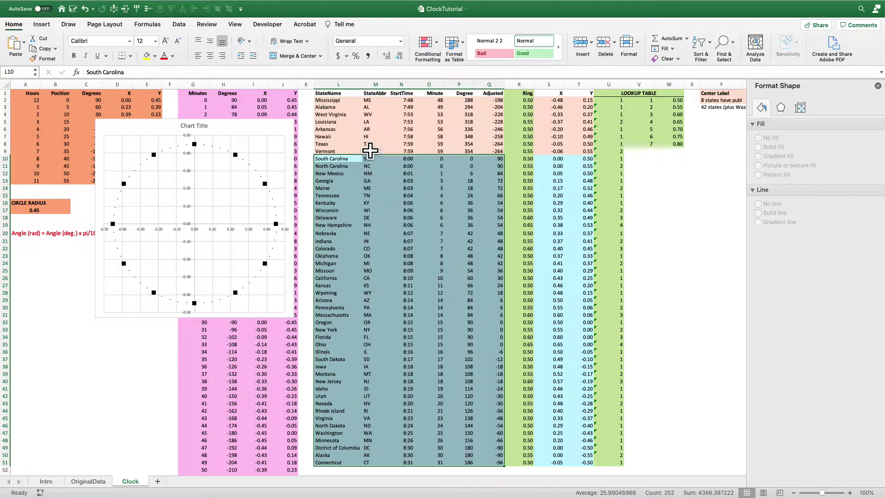
# - Inspect the Minute, Degree and Adjusted formulas in Mississippi's row of the state table
pyautogui.click(331, 101)
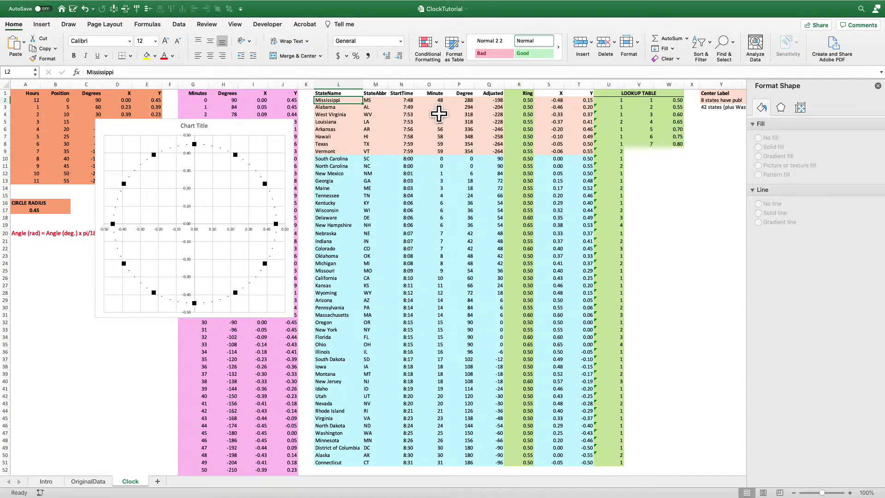
pyautogui.click(408, 102)
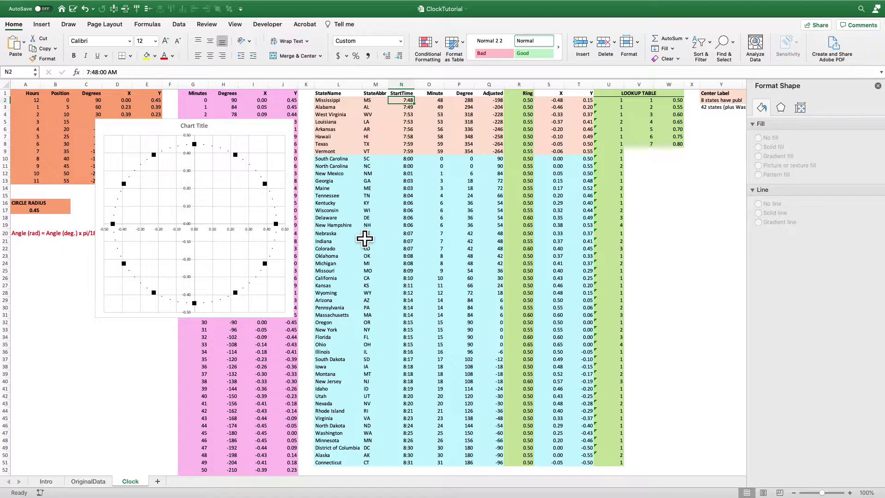
pyautogui.press('Right')
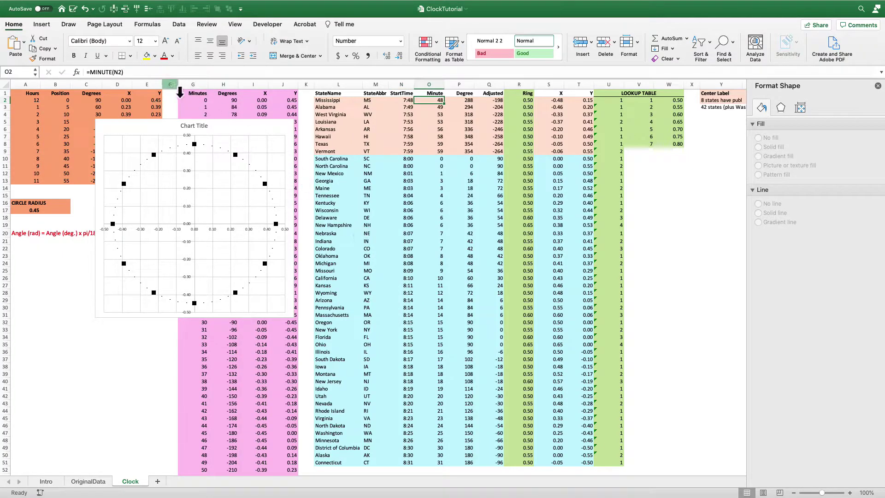
pyautogui.click(157, 73)
pyautogui.moveTo(157, 78); pyautogui.dragTo(87, 73)
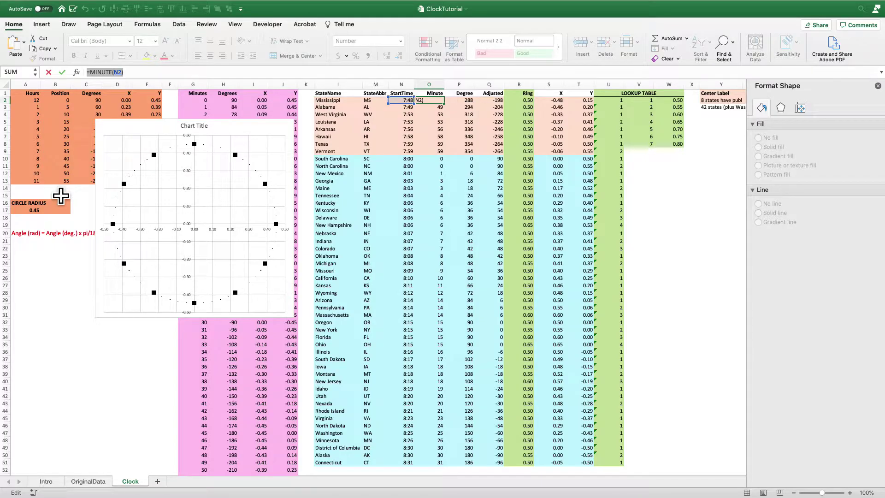
pyautogui.press('Tab')
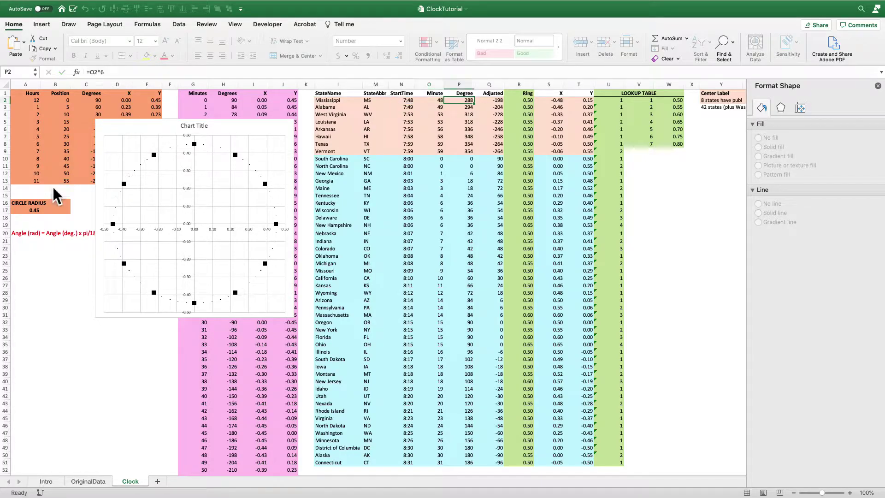
pyautogui.click(125, 75)
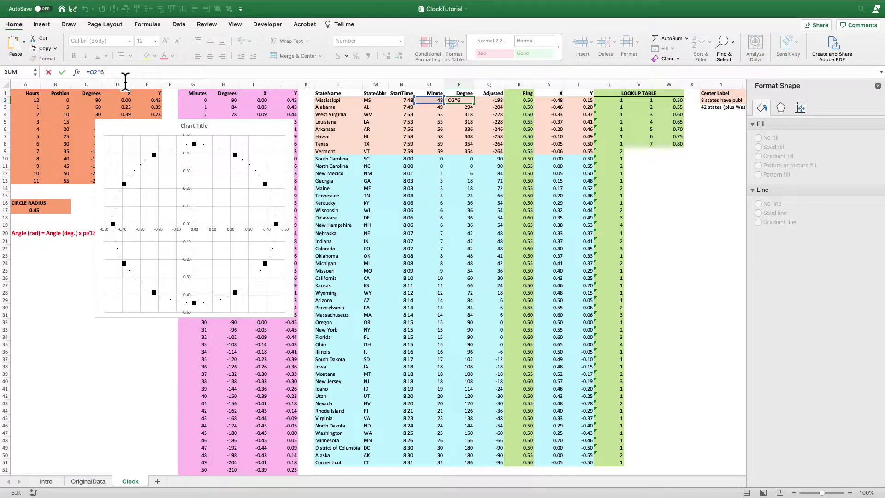
pyautogui.press('Tab')
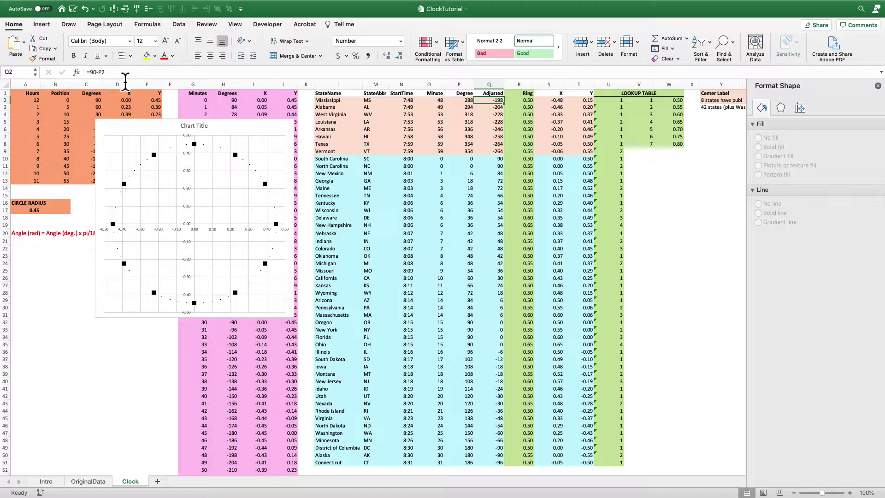
# - Move the chart below the Hours table and check the hour, position and degrees in that table's first and last rows
pyautogui.moveTo(44, 109); pyautogui.dragTo(92, 112)
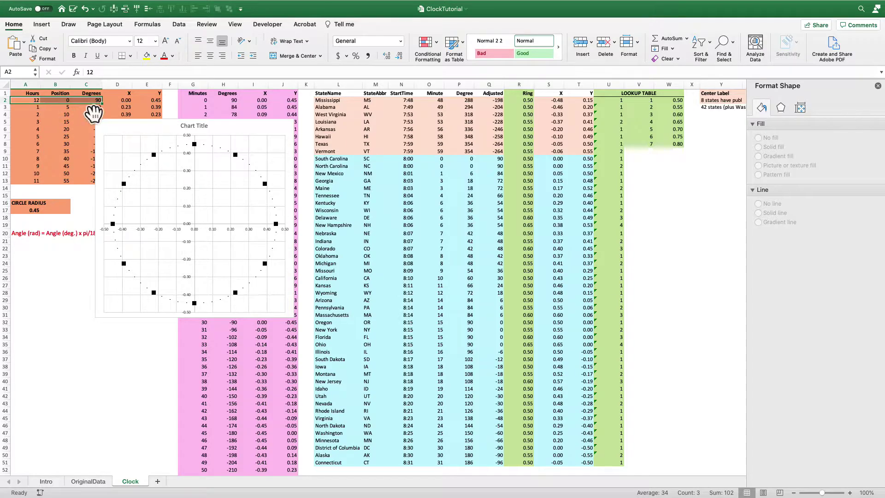
pyautogui.click(128, 129)
pyautogui.moveTo(128, 130); pyautogui.dragTo(122, 199)
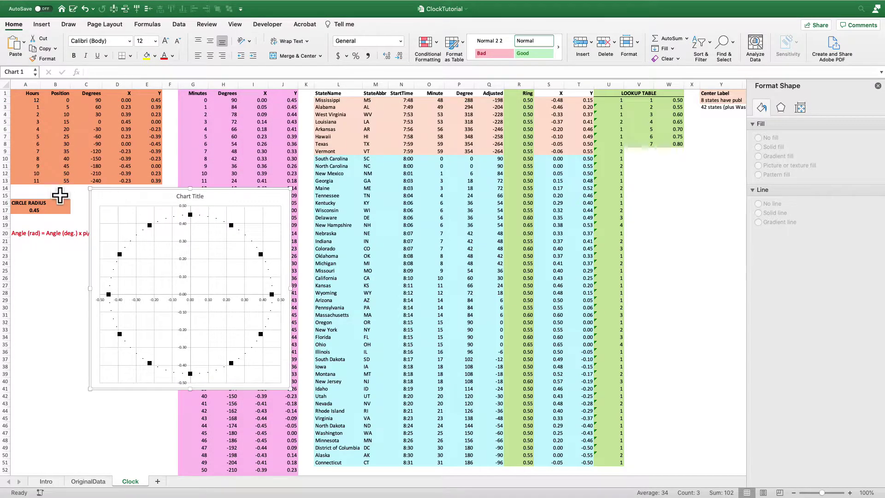
pyautogui.moveTo(36, 181); pyautogui.dragTo(94, 189)
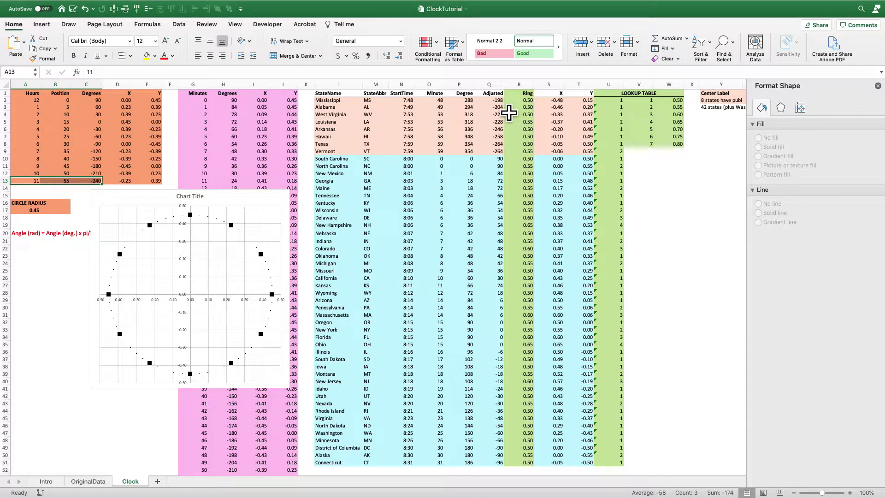
# - Examine the Adjusted angle formulas down column Q for the states, starting from Q2 and returning to it
pyautogui.click(491, 100)
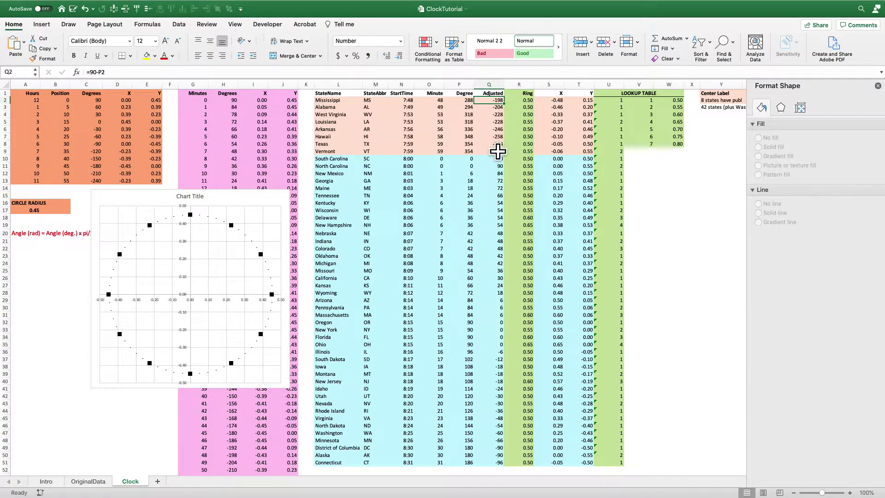
pyautogui.press('Down')
pyautogui.press('Down')
pyautogui.press('Down')
pyautogui.press('Down')
pyautogui.press('Down')
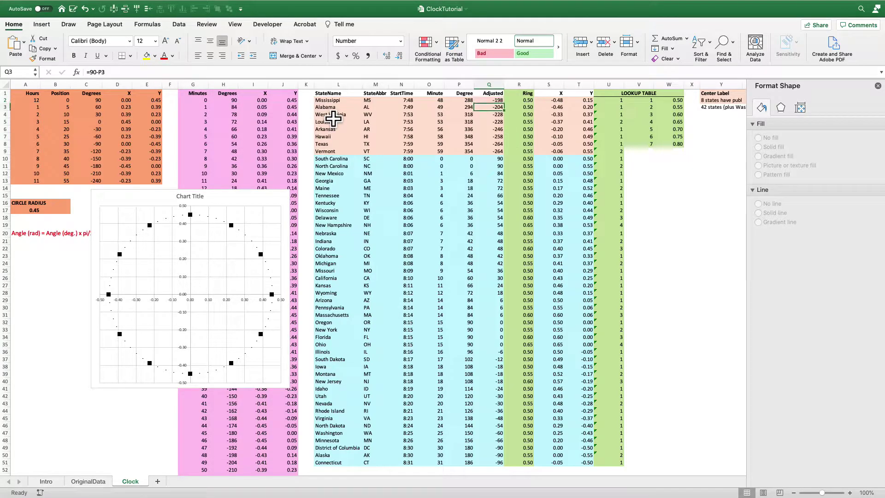
pyautogui.press('Down')
pyautogui.press('Down')
pyautogui.press('Down')
pyautogui.press('Down')
pyautogui.press('Down')
pyautogui.press('Down')
pyautogui.press('Down')
pyautogui.press('Down')
pyautogui.press('Down')
pyautogui.press('Down')
pyautogui.press('Down')
pyautogui.press('Down')
pyautogui.press('Up')
pyautogui.press('Up')
pyautogui.click(493, 101)
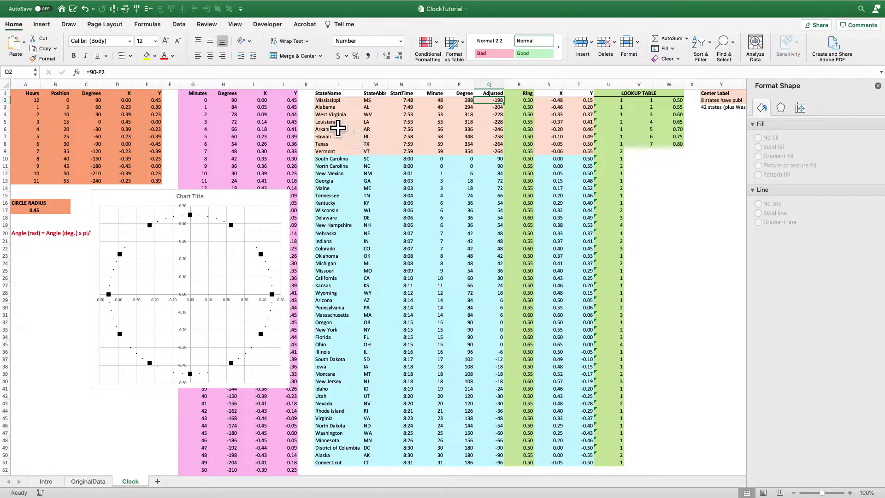
# - Examine how the Ring column uses the start-time count and lookup table for states sharing a start time, such as Kentucky through New Hampshire
pyautogui.moveTo(334, 120); pyautogui.dragTo(406, 123)
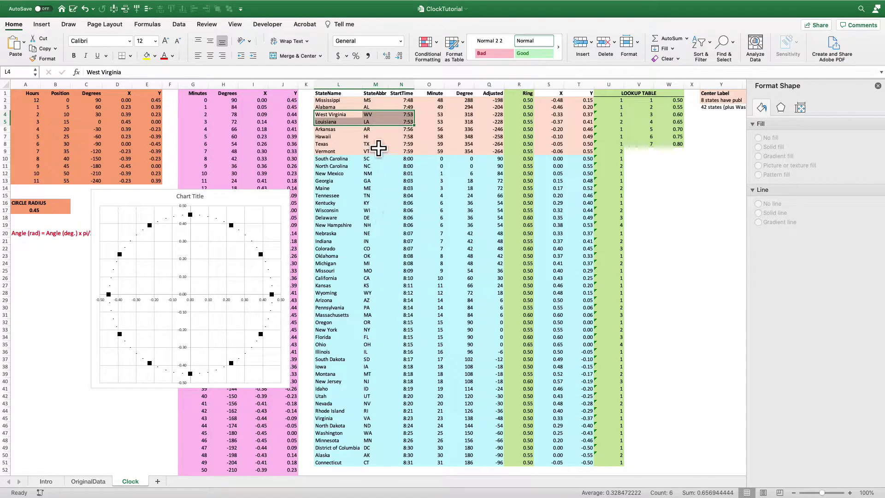
pyautogui.click(525, 116)
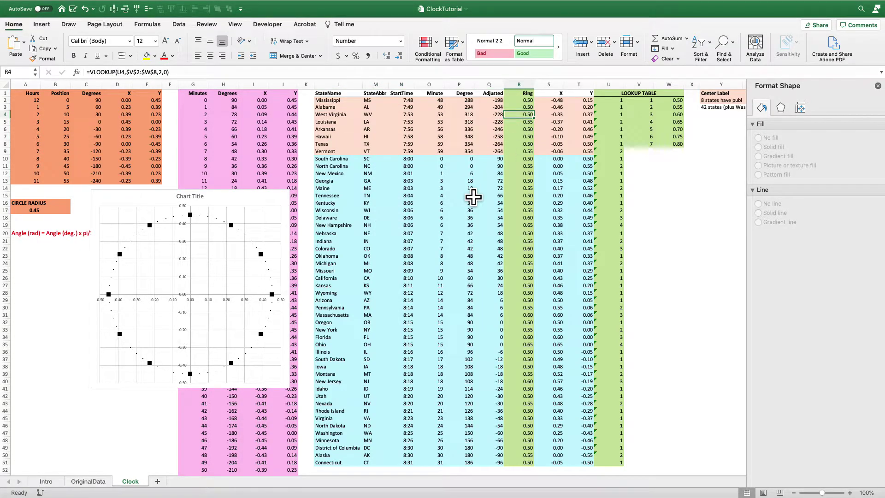
pyautogui.press('Down')
pyautogui.moveTo(622, 204); pyautogui.dragTo(350, 234)
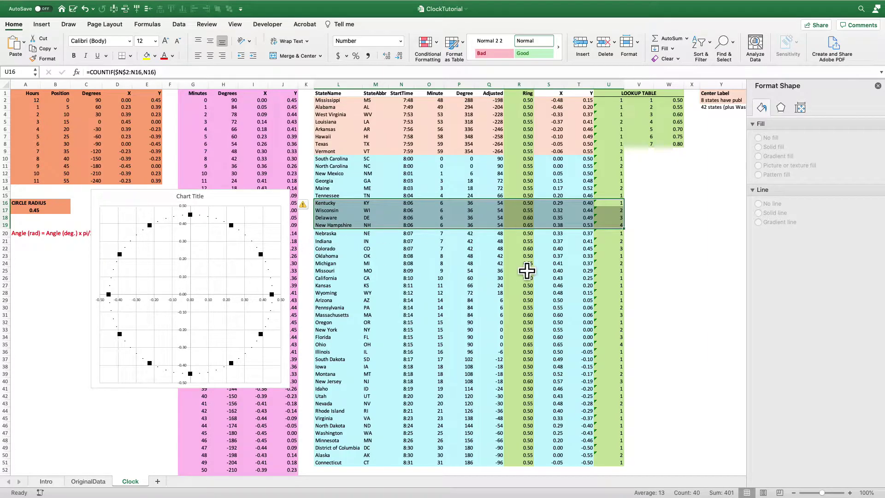
pyautogui.press('Left')
pyautogui.press('Left')
pyautogui.press('Left')
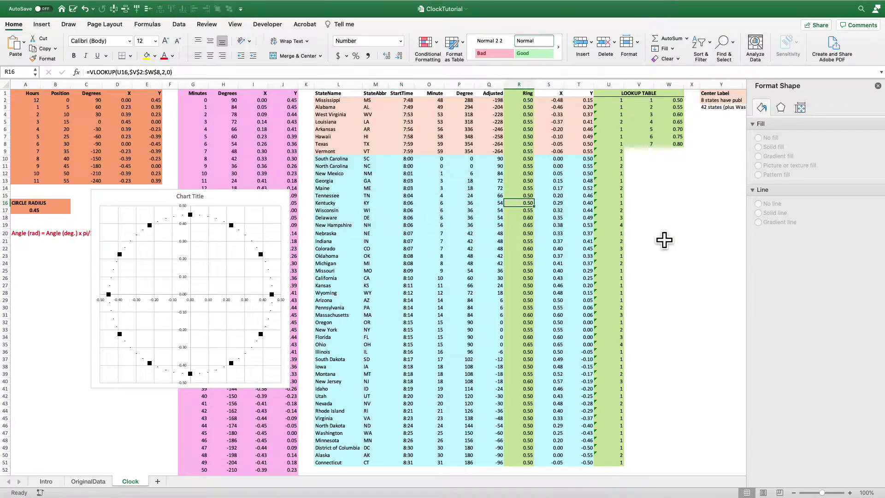
pyautogui.press('Down')
pyautogui.press('Down')
pyautogui.press('Down')
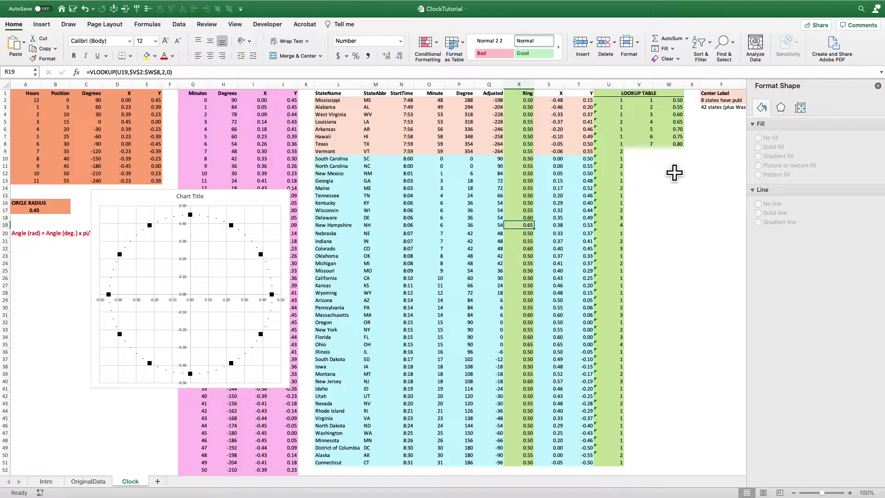
pyautogui.click(649, 101)
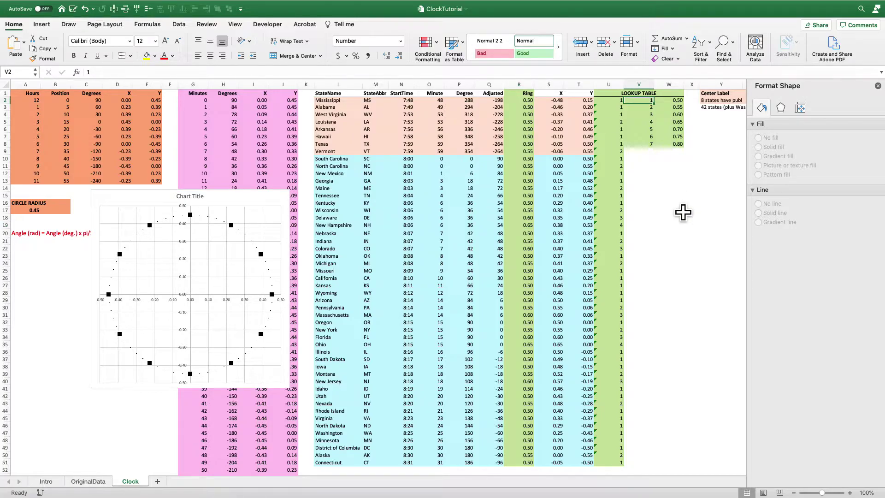
# - Examine the lookup table's first three count entries and the matching ring radius values and formulas in W2 through W4
pyautogui.press('Right')
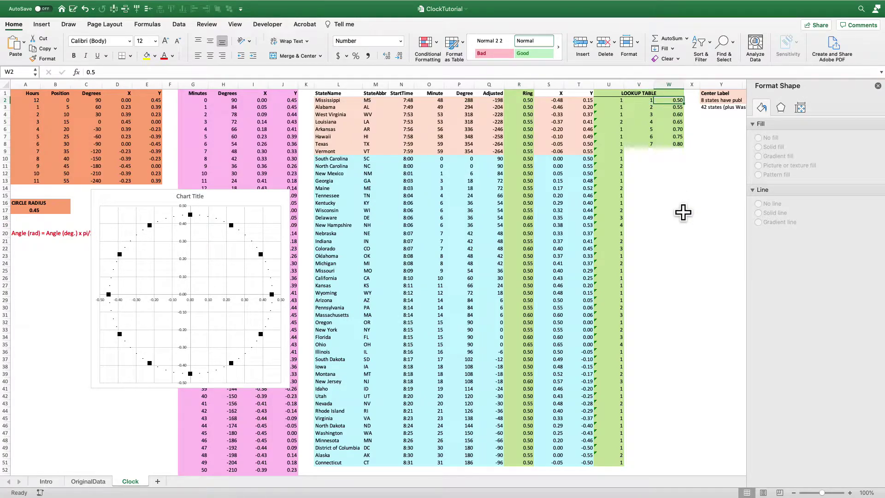
pyautogui.press('Left')
pyautogui.press('Down')
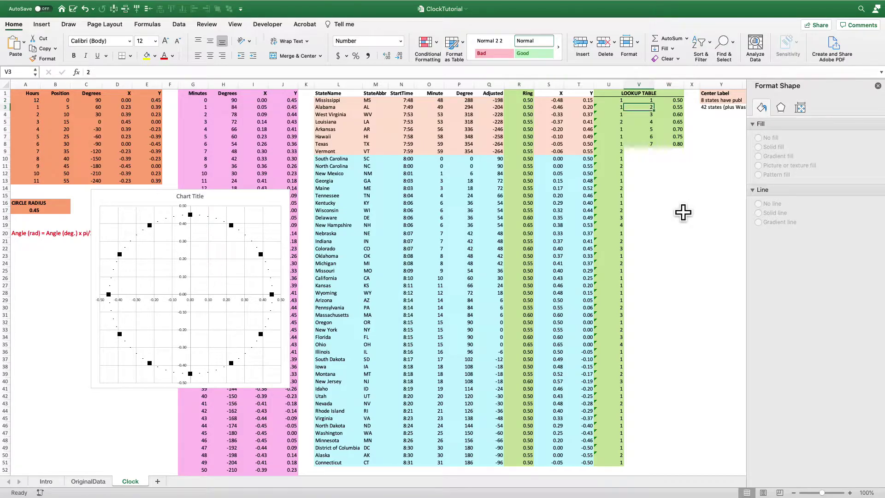
pyautogui.press('Right')
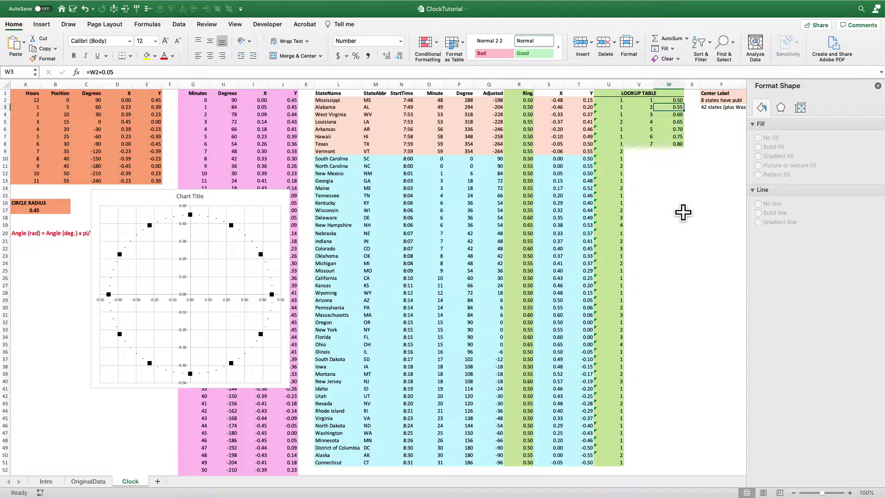
pyautogui.press('Left')
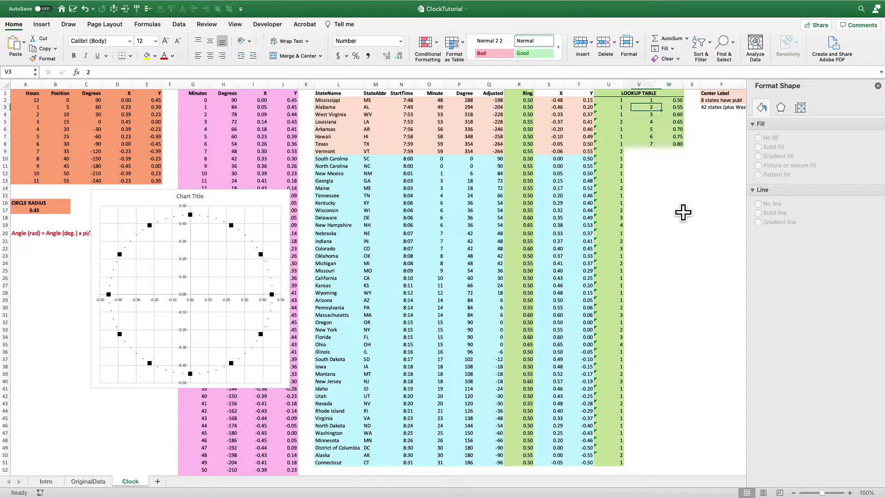
pyautogui.press('Down')
pyautogui.press('Right')
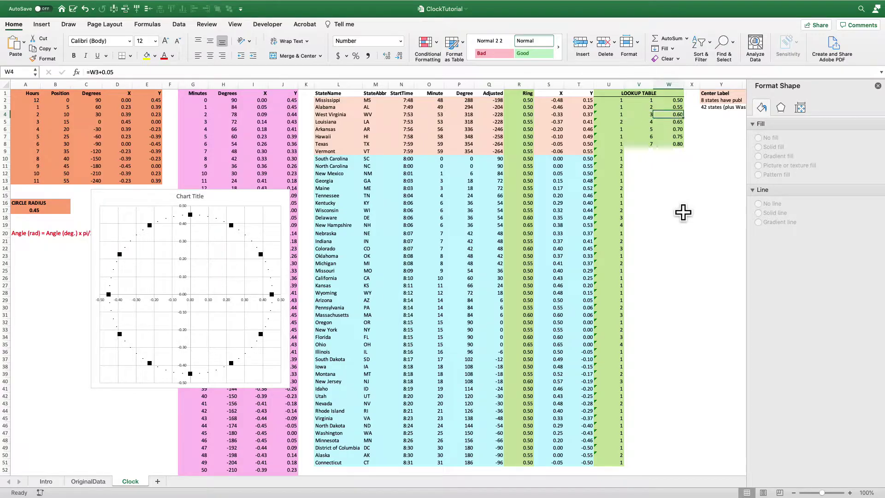
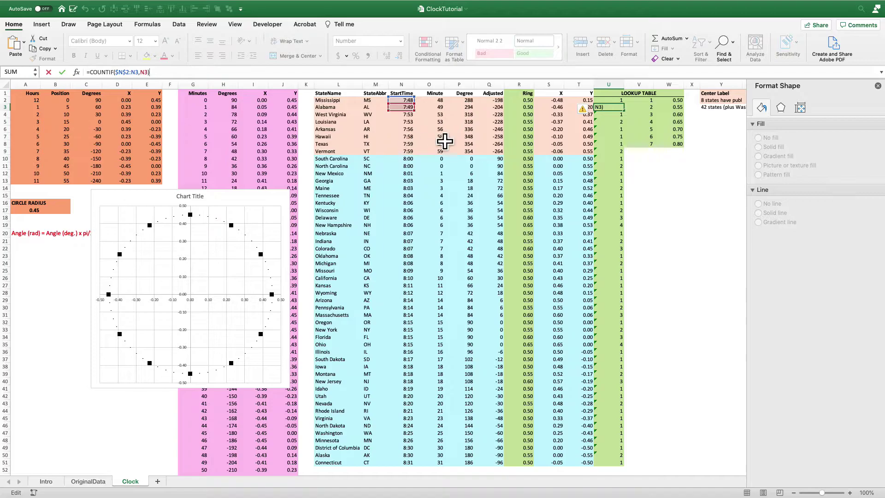
# - Inspect the COUNTIF start-time count formulas in column U for Alabama through Louisiana
pyautogui.press('Return')
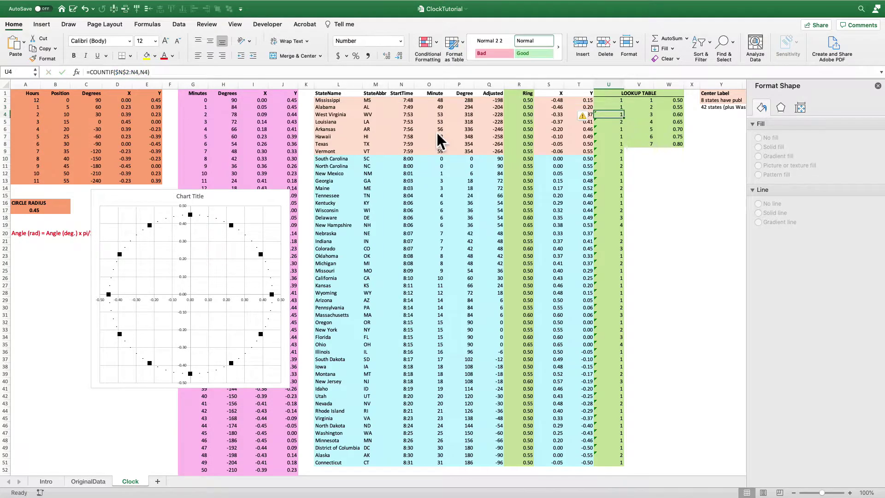
pyautogui.press('Down')
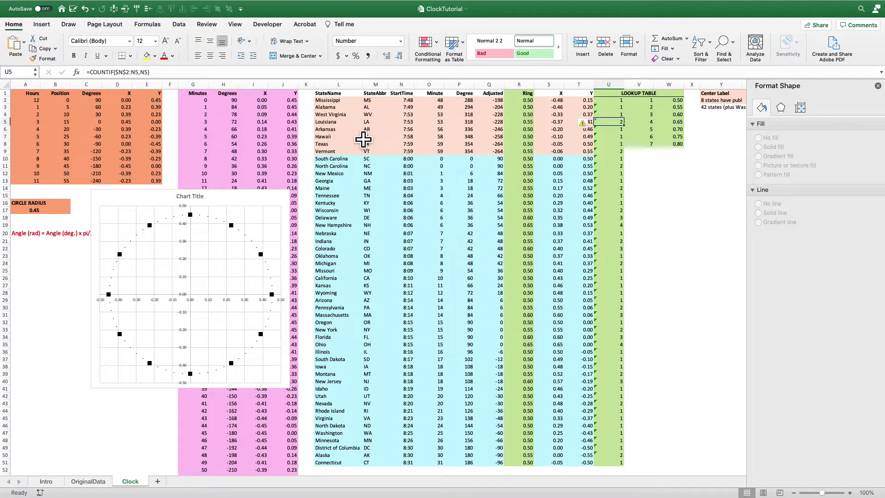
pyautogui.click(183, 77)
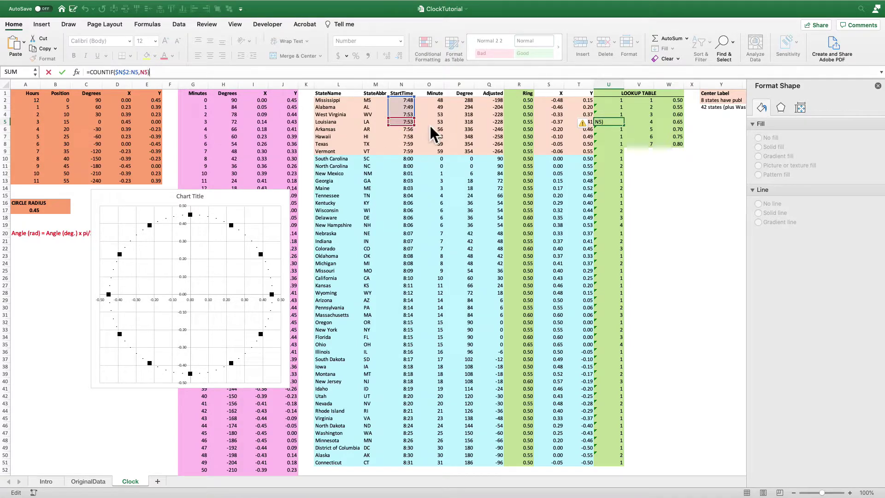
pyautogui.press('Return')
pyautogui.press('Up')
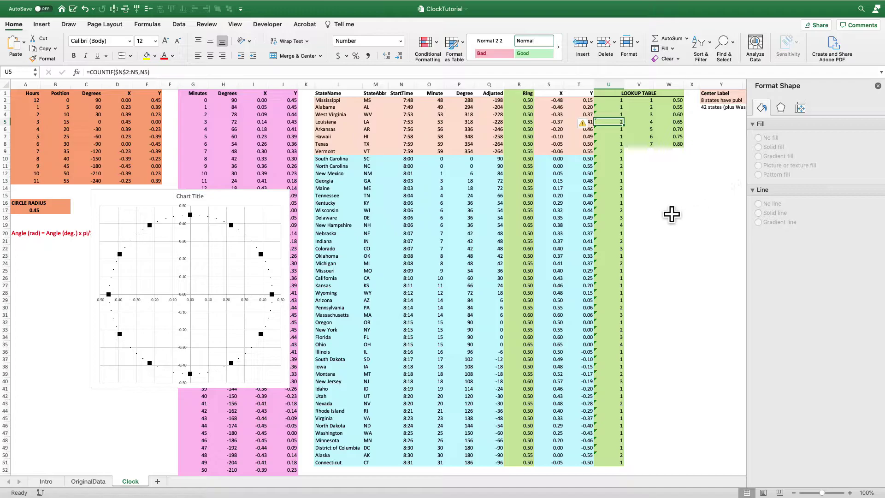
# - Examine the rows from Kentucky through New Hampshire and the COUNTIF formula that counts New Hampshire's start time
pyautogui.moveTo(618, 203); pyautogui.dragTo(359, 237)
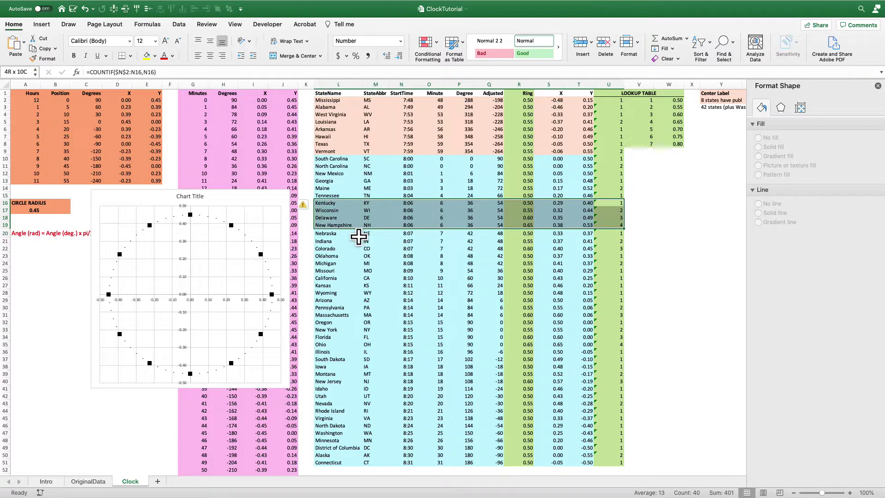
pyautogui.click(623, 227)
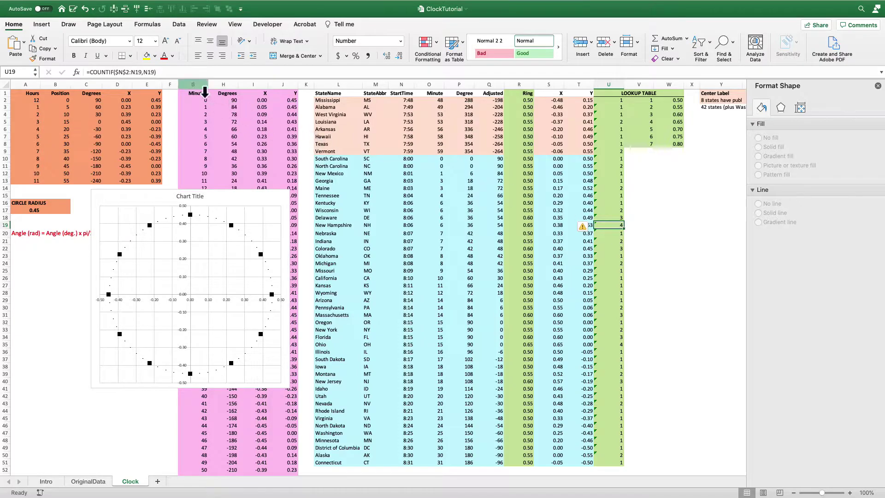
pyautogui.click(179, 75)
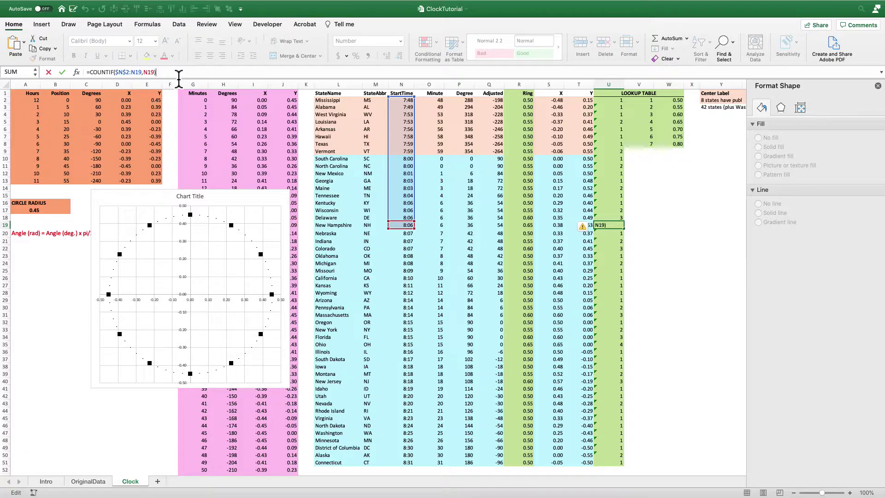
pyautogui.press('Return')
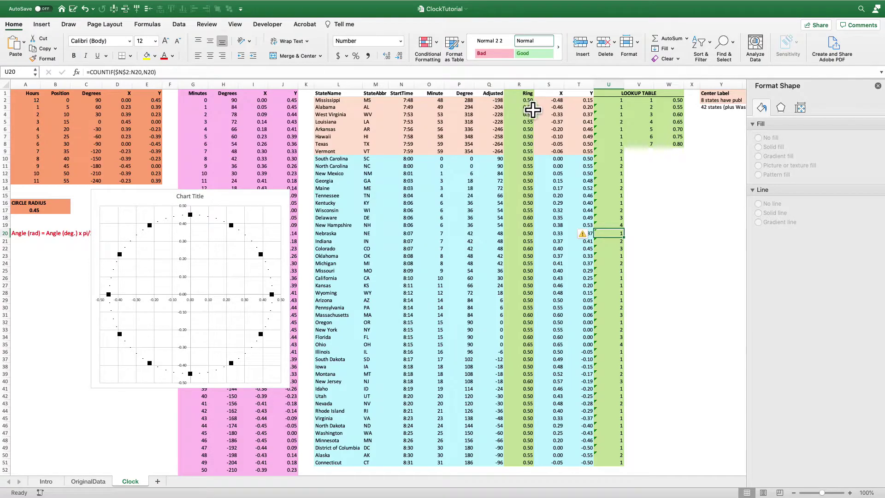
# - Inspect the Ring column's VLOOKUP formulas for Mississippi and Louisiana, and compare the Kentucky to New Hampshire rows with the lookup table's fourth radius
pyautogui.click(520, 101)
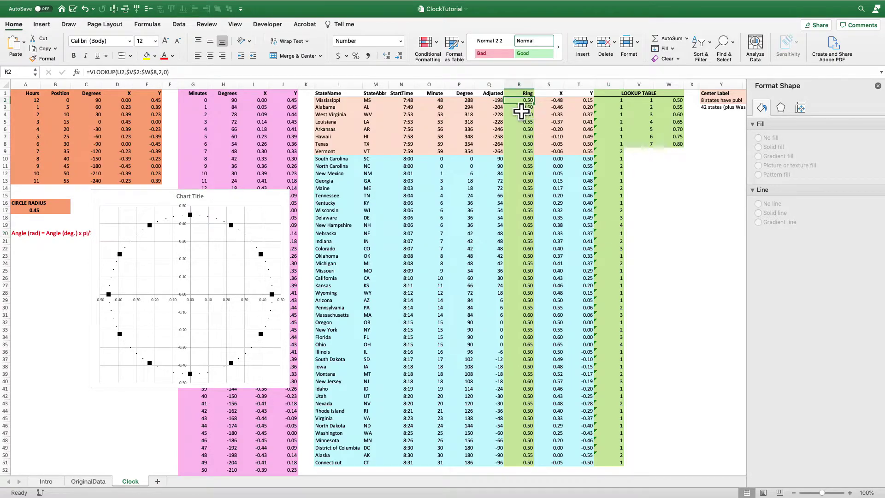
pyautogui.click(182, 74)
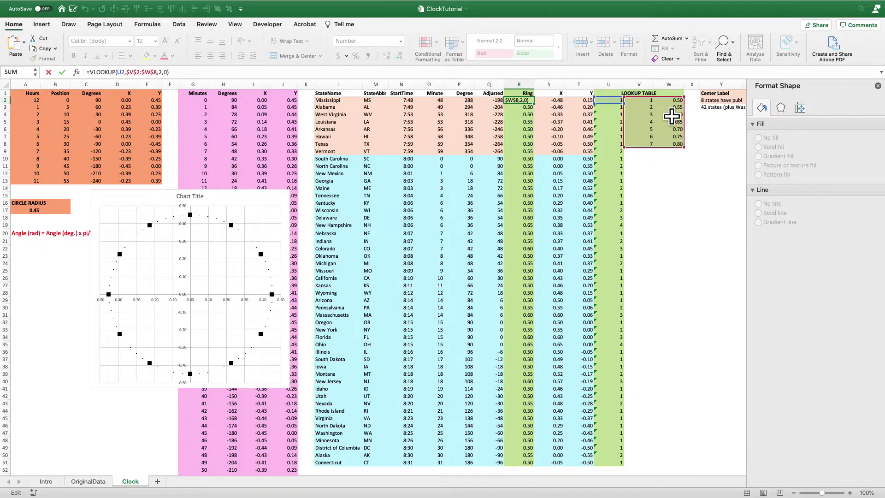
pyautogui.press('Return')
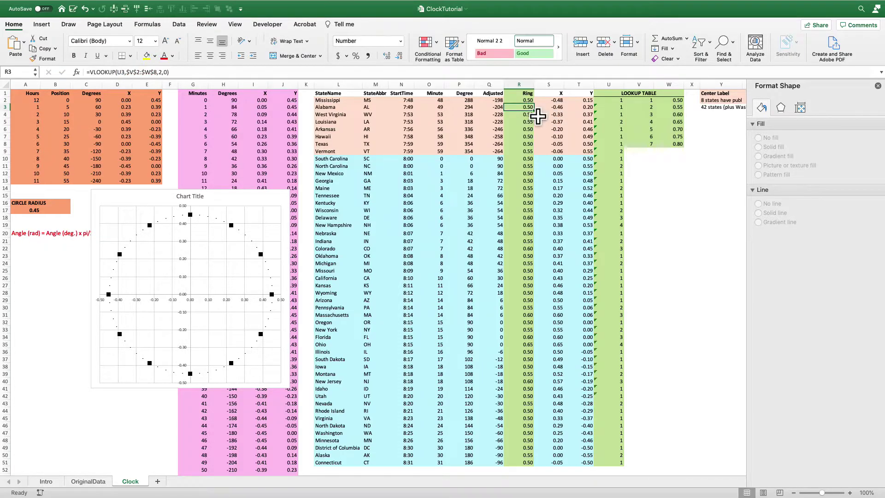
pyautogui.click(530, 123)
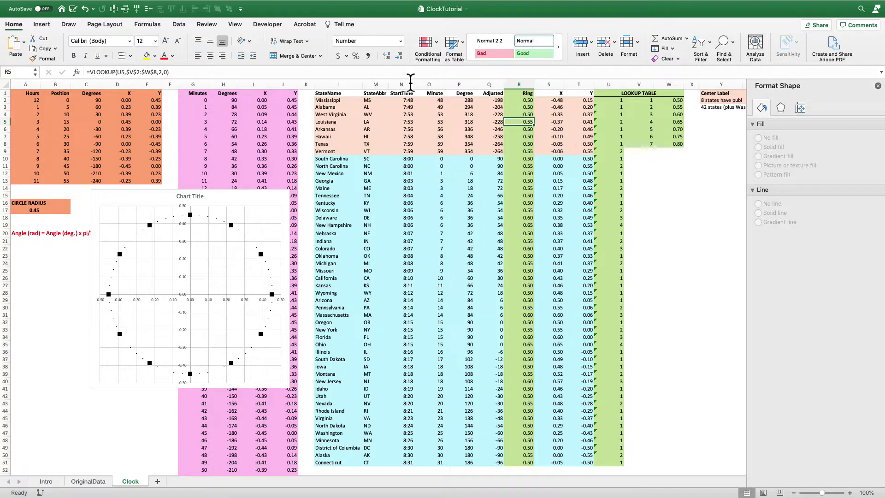
pyautogui.press('F2')
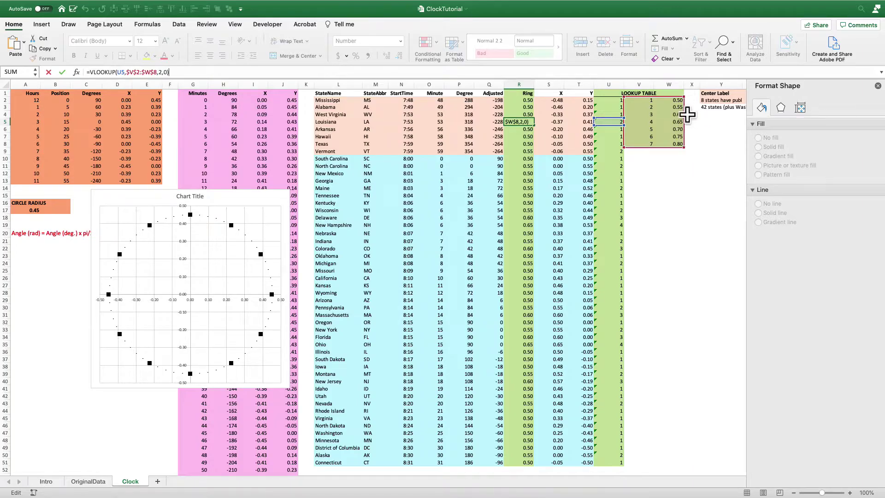
pyautogui.press('Return')
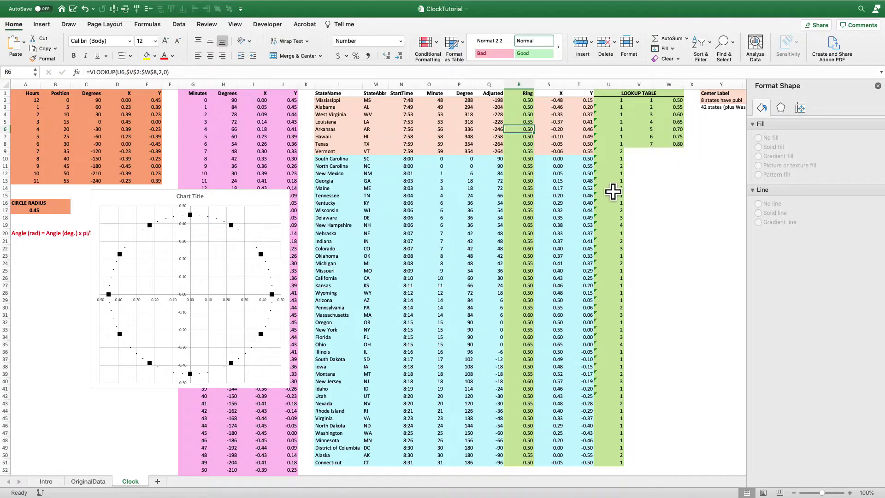
pyautogui.moveTo(355, 237); pyautogui.dragTo(622, 205)
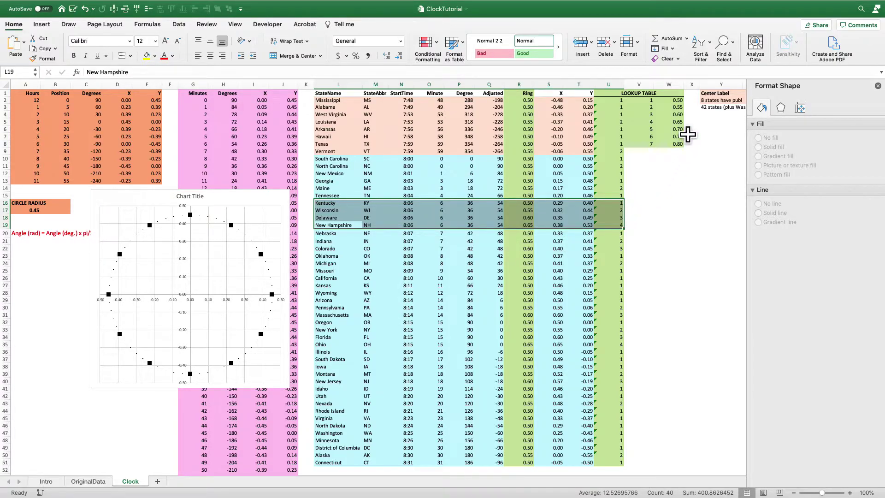
pyautogui.click(671, 122)
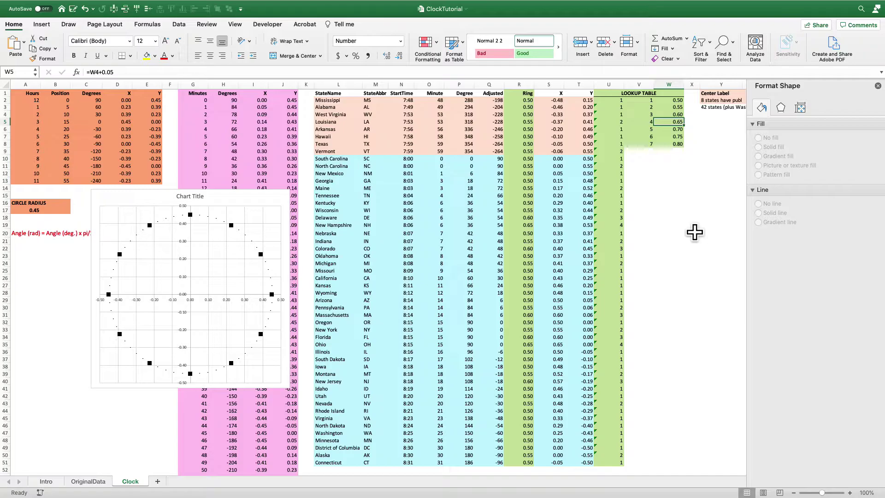
# - Move the chart over the state table and open its data source selection, keeping the dialog clear of the state X and Y columns
pyautogui.moveTo(248, 206); pyautogui.dragTo(466, 172)
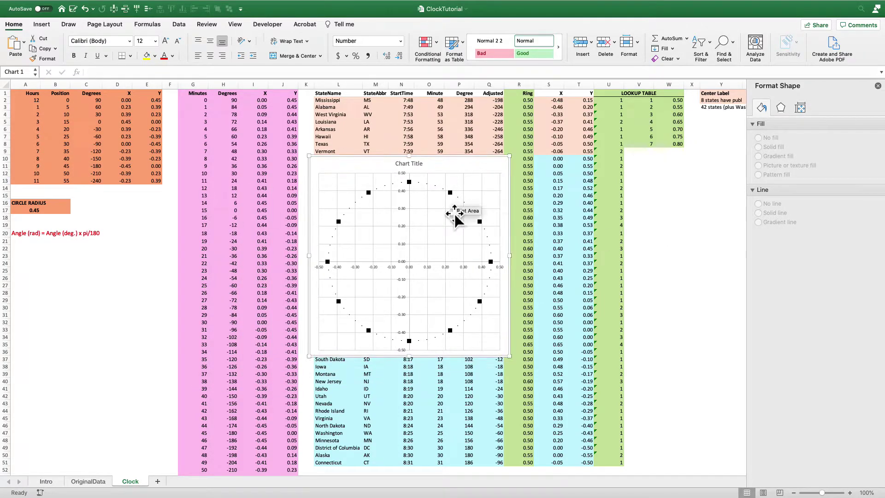
pyautogui.rightClick(438, 218)
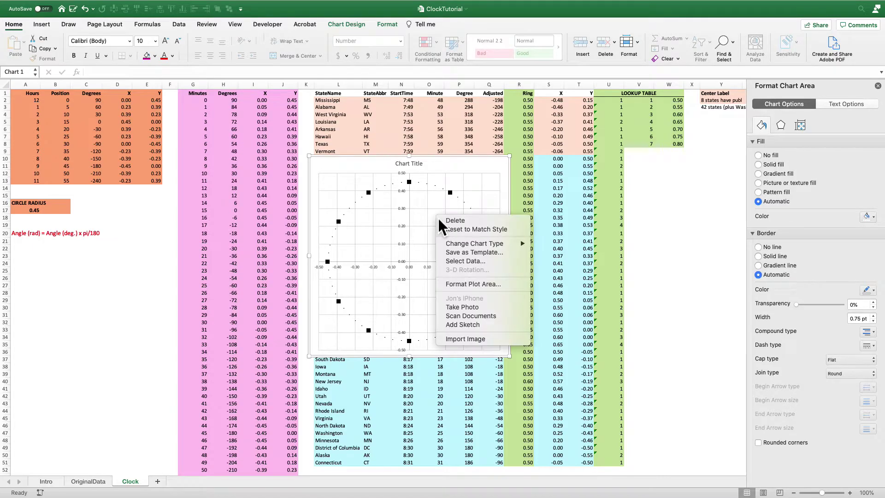
pyautogui.click(454, 261)
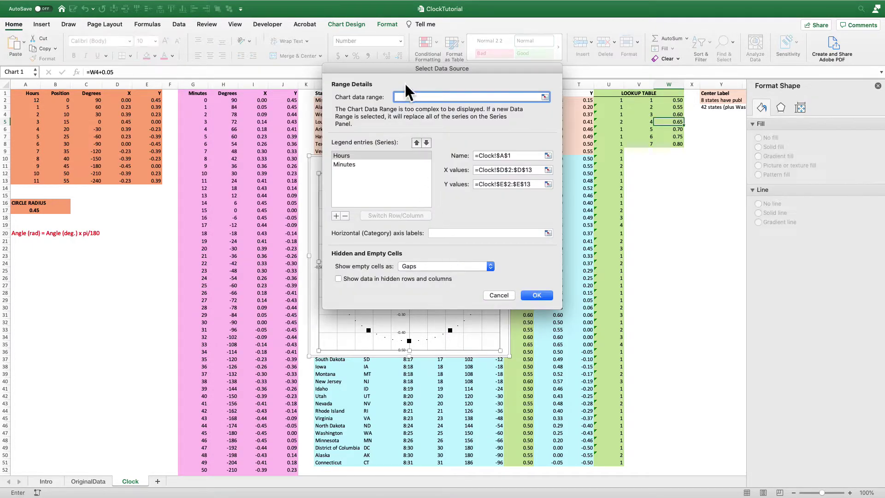
pyautogui.moveTo(400, 70); pyautogui.dragTo(206, 164)
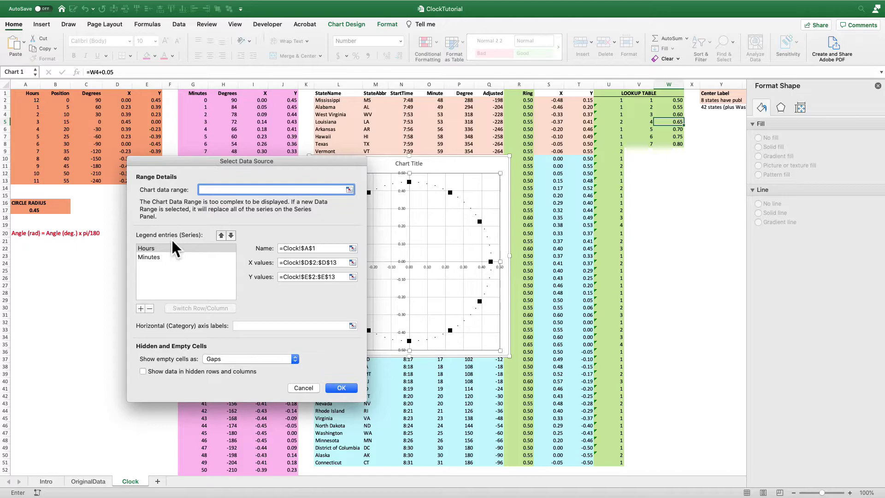
# - Add a chart series named 7AM with X values from S2:S9 and Y values from T2:T9
pyautogui.click(141, 308)
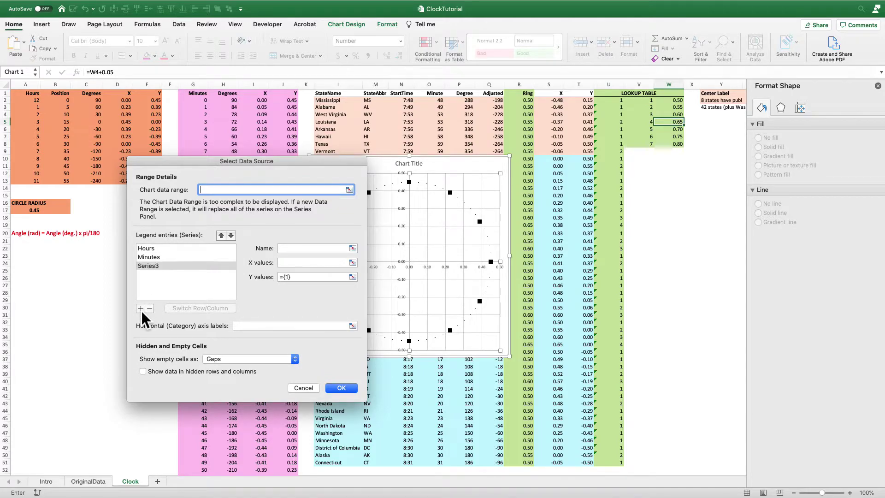
pyautogui.click(315, 249)
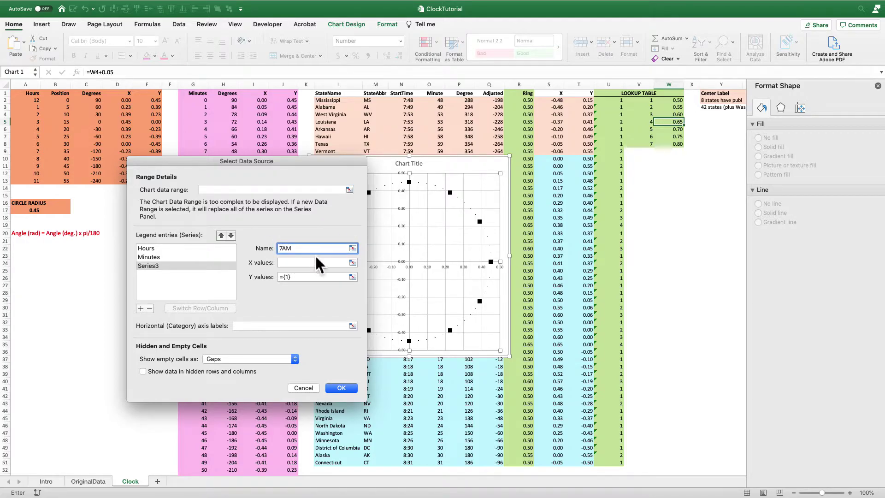
pyautogui.click(315, 262)
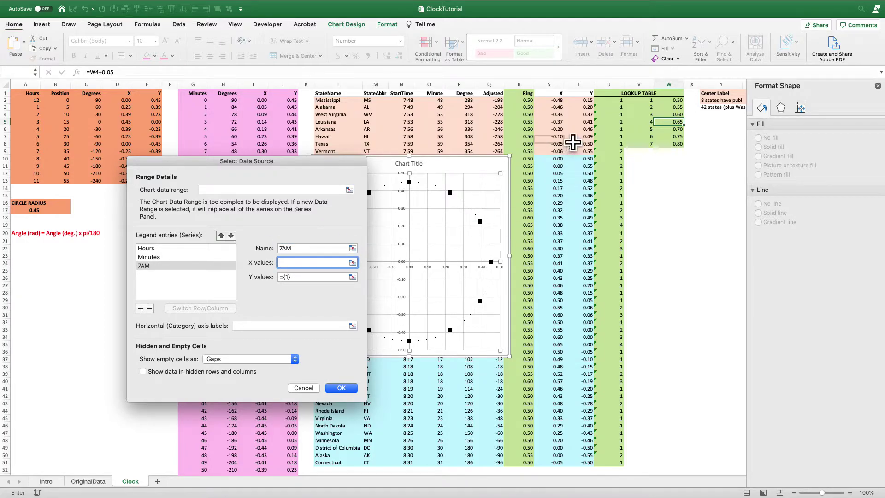
pyautogui.moveTo(561, 100); pyautogui.dragTo(567, 162)
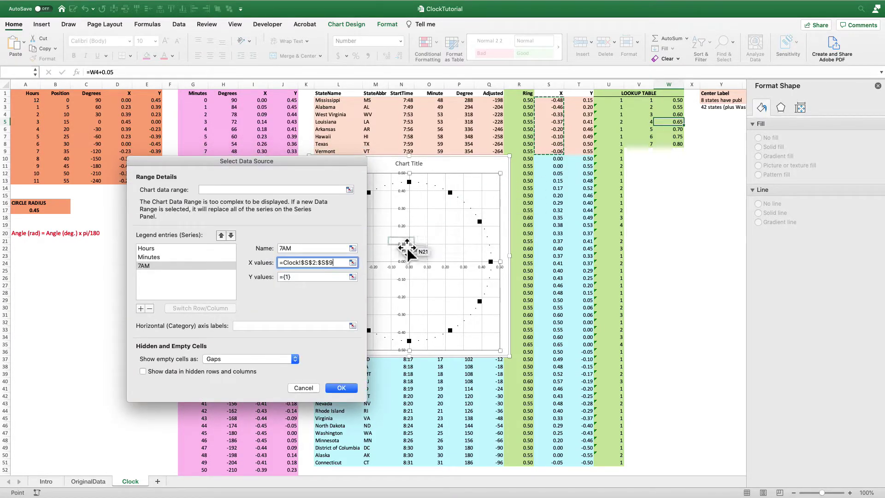
pyautogui.click(353, 277)
pyautogui.moveTo(587, 100); pyautogui.dragTo(595, 160)
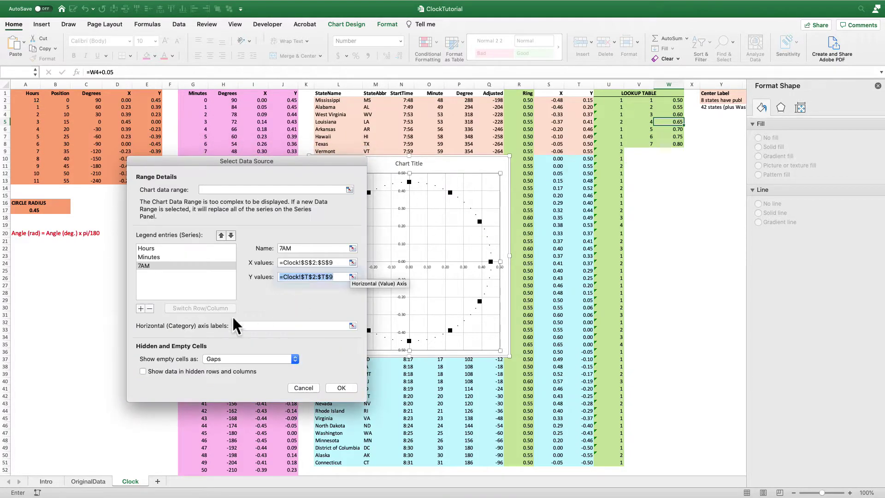
# - Add a chart series named 8AM with X values from S10:S51 on the Clock sheet
pyautogui.click(141, 308)
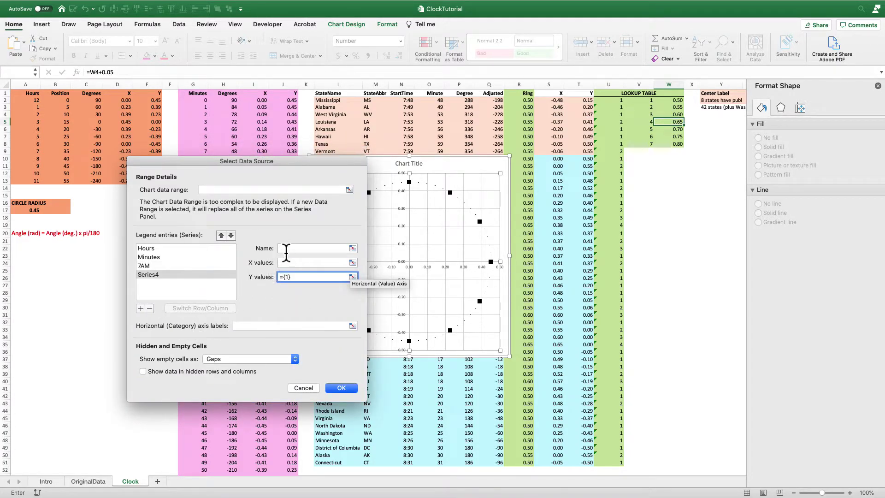
pyautogui.click(304, 249)
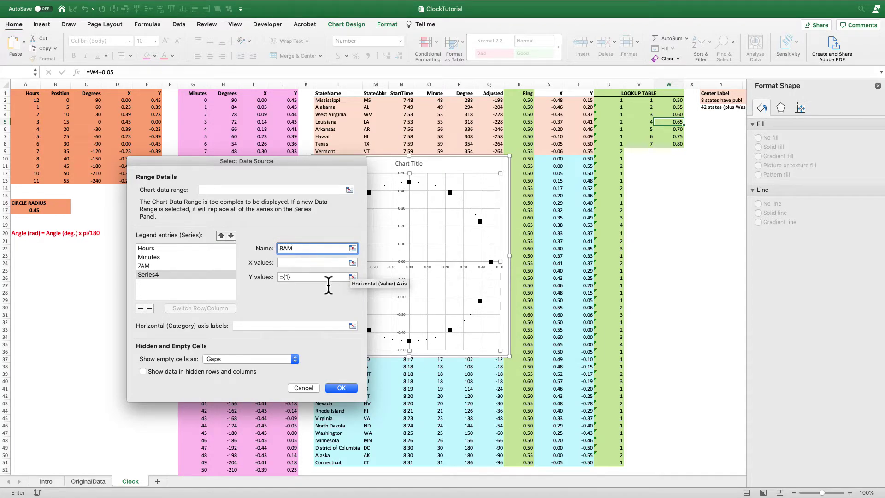
pyautogui.write('8AM')
pyautogui.click(353, 263)
pyautogui.moveTo(558, 159); pyautogui.dragTo(566, 172)
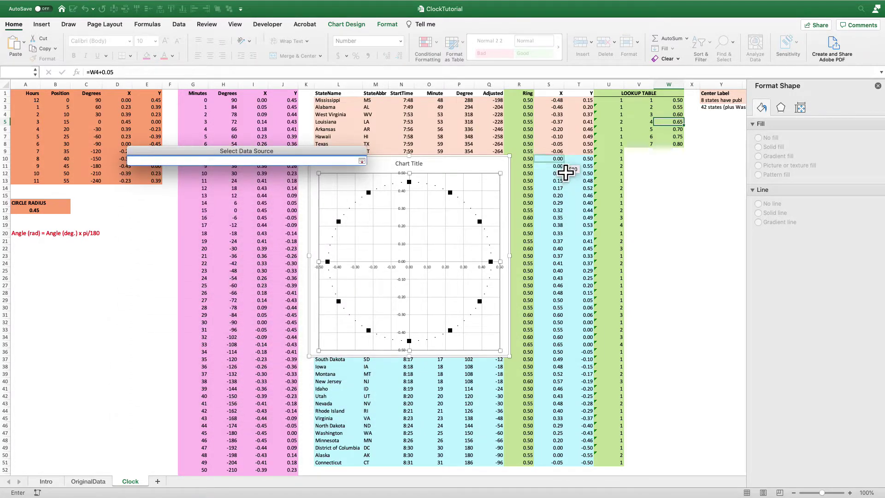
pyautogui.scroll(-6, 563, 234)
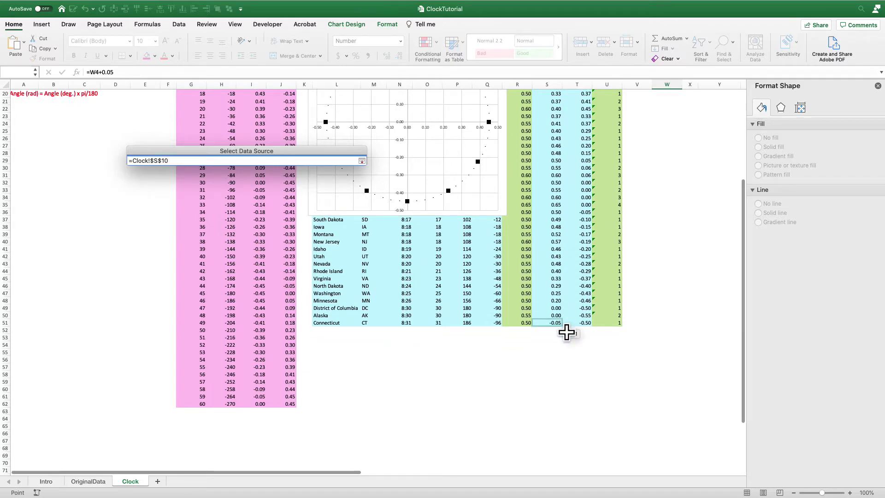
pyautogui.keyDown('shift'); pyautogui.click(555, 324); pyautogui.keyUp('shift')
pyautogui.press('Return')
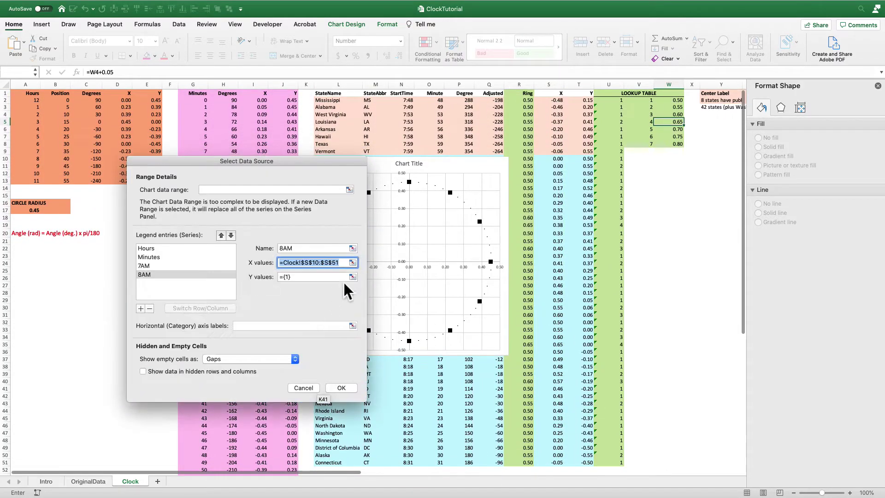
# - Set the 8AM series' Y values to T10:T51 and apply the data source changes to the chart
pyautogui.click(353, 278)
pyautogui.click(580, 158)
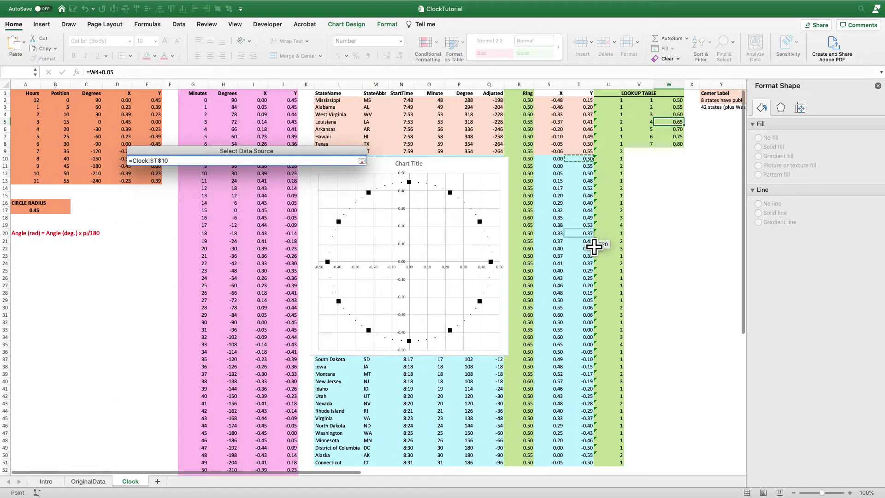
pyautogui.scroll(-7, 594, 246)
pyautogui.keyDown('shift'); pyautogui.click(589, 296); pyautogui.keyUp('shift')
pyautogui.press('Return')
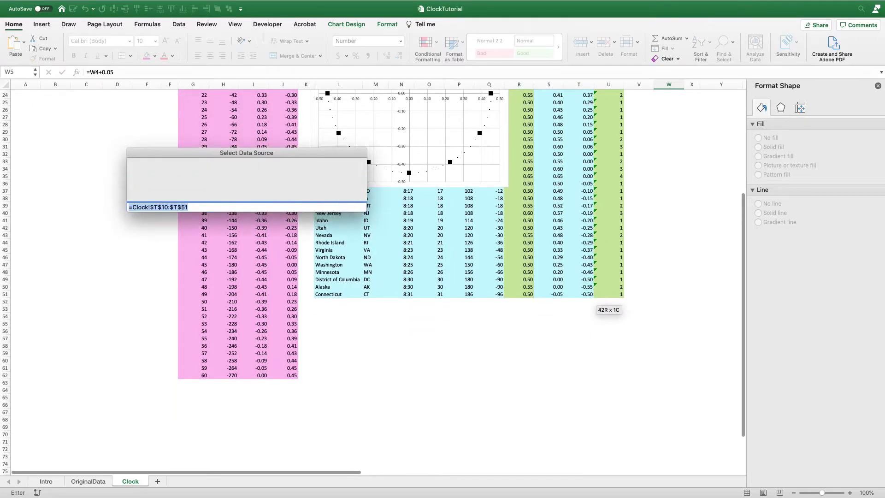
pyautogui.click(347, 389)
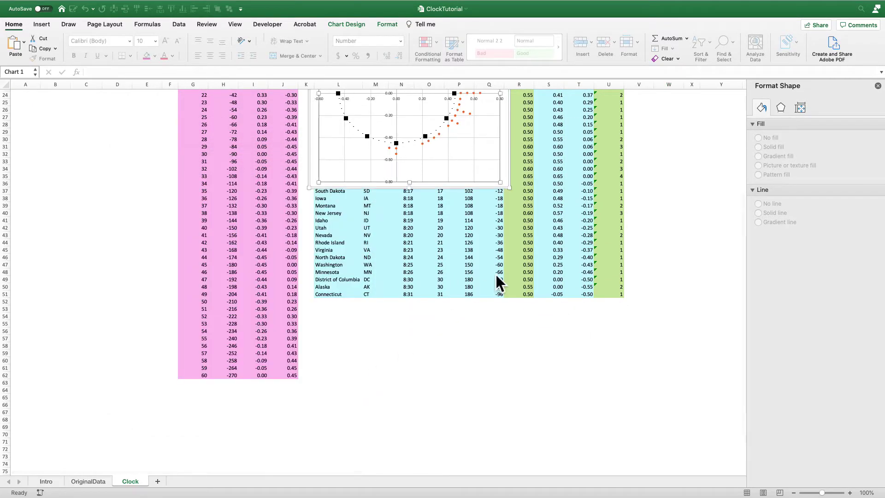
pyautogui.scroll(10, 502, 283)
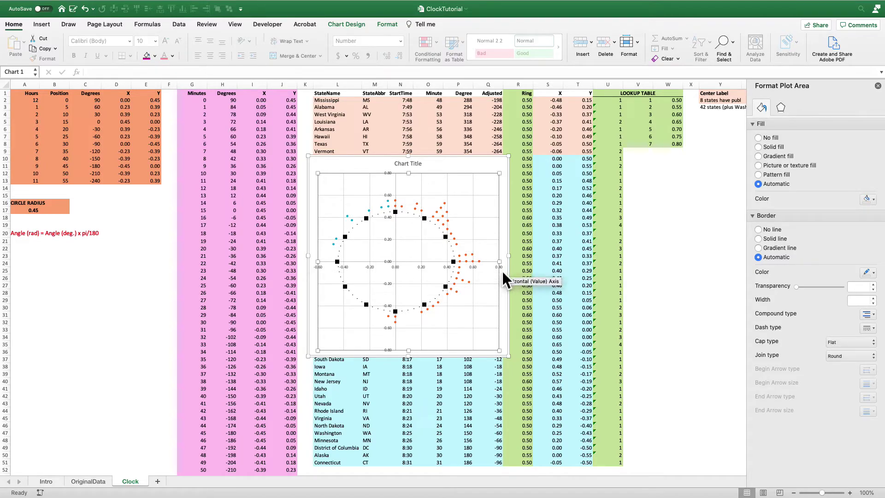
# - Set the chart's horizontal axis bounds to a minimum of -0.65 and a maximum of 0.65
pyautogui.click(424, 268)
pyautogui.rightClick(424, 268)
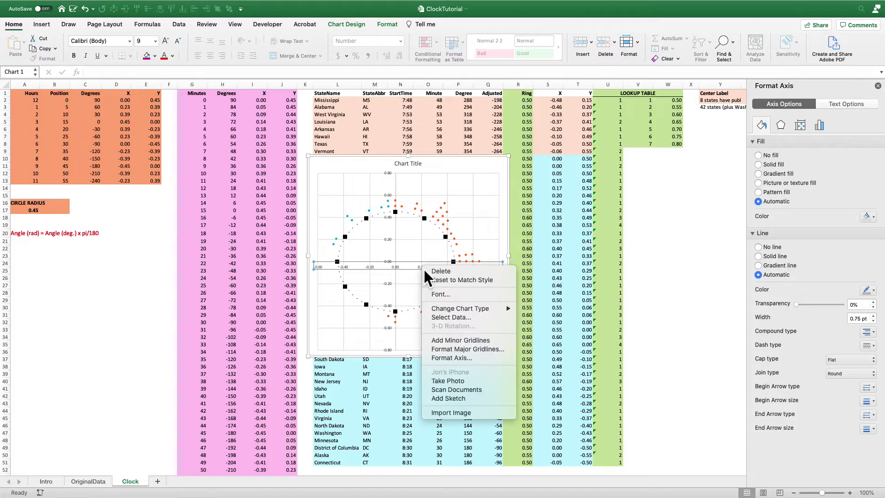
pyautogui.click(450, 358)
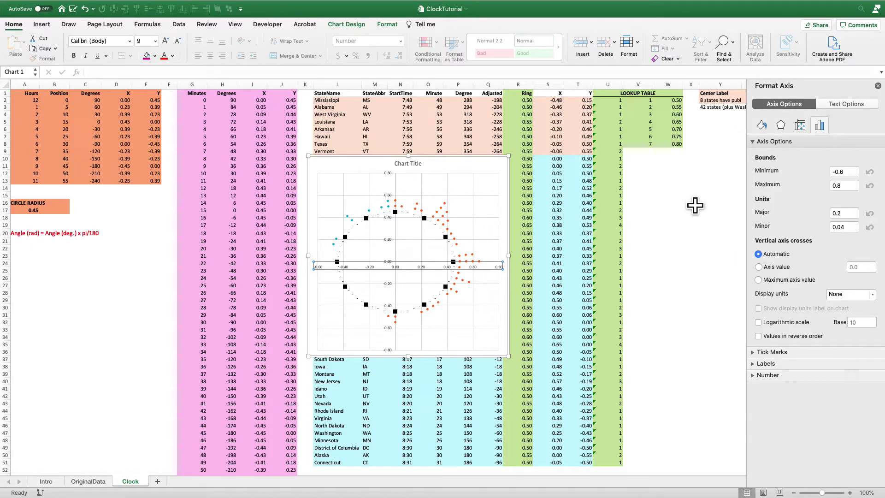
pyautogui.click(853, 172)
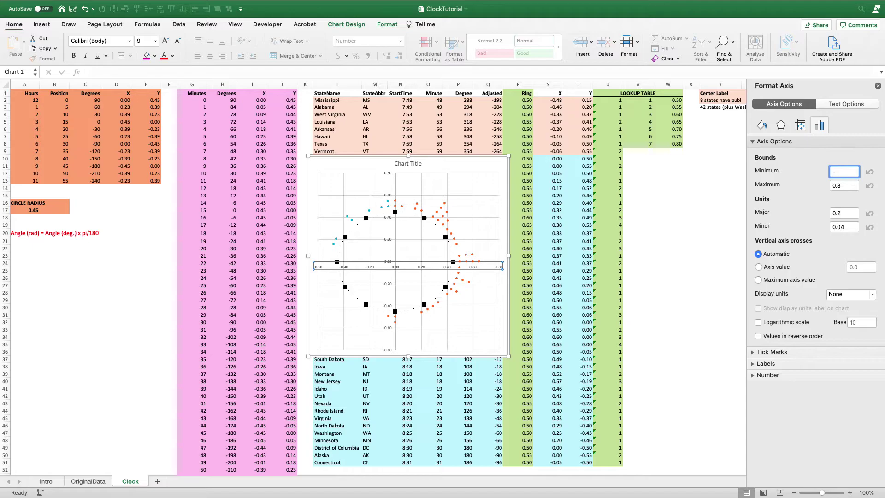
pyautogui.write('-.65')
pyautogui.press('Tab')
pyautogui.write('0.65')
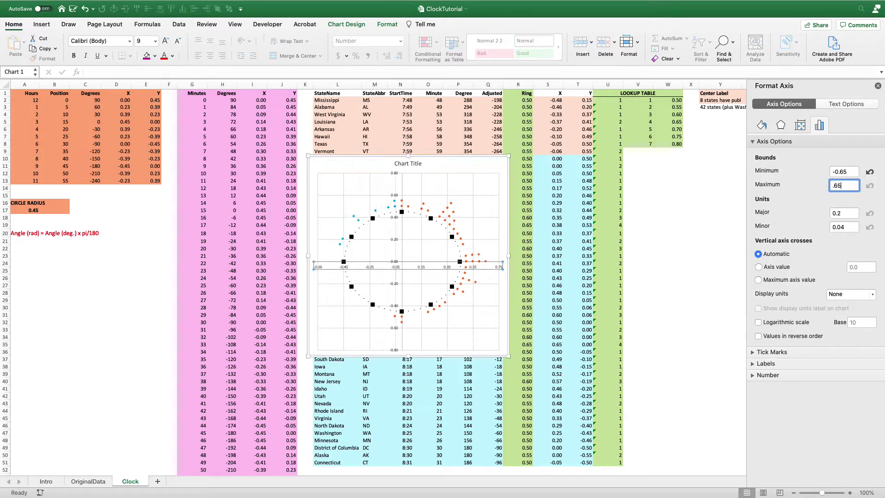
pyautogui.press('Return')
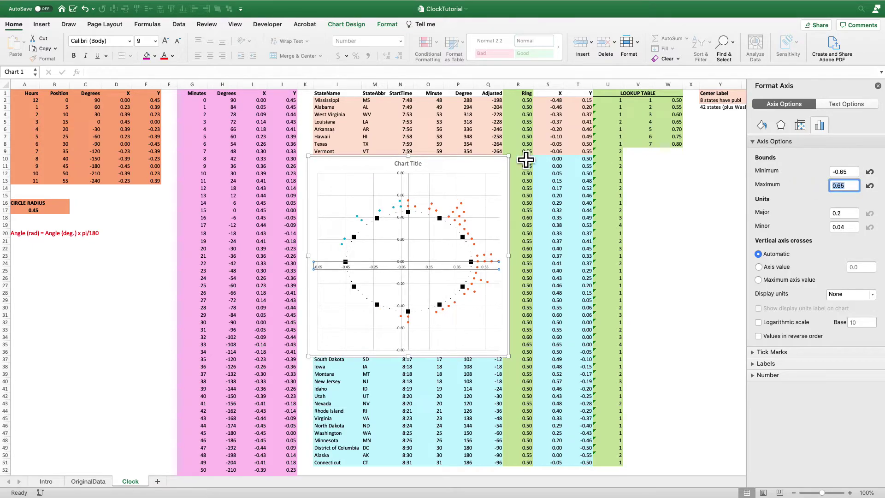
# - Set the chart's vertical axis bounds to a minimum of -0.65 and a maximum of 0.65
pyautogui.click(402, 196)
pyautogui.doubleClick(844, 172)
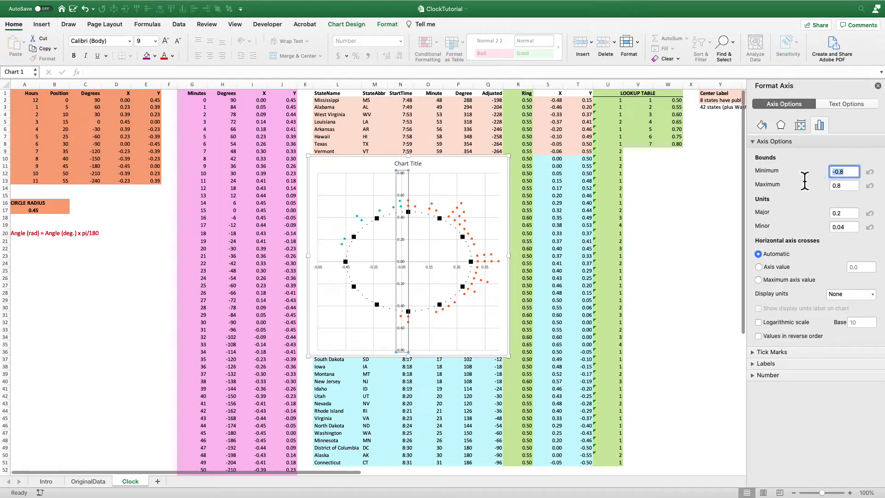
pyautogui.write('-0.65')
pyautogui.press('Tab')
pyautogui.write('.65')
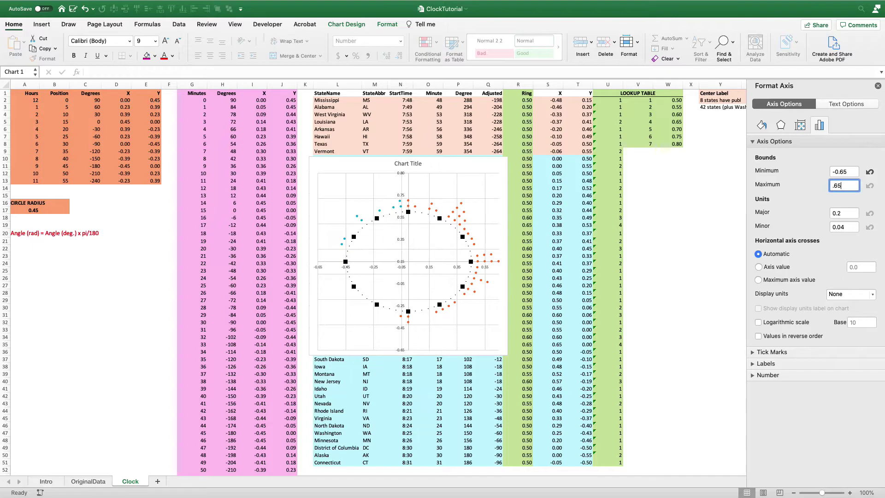
pyautogui.press('Return')
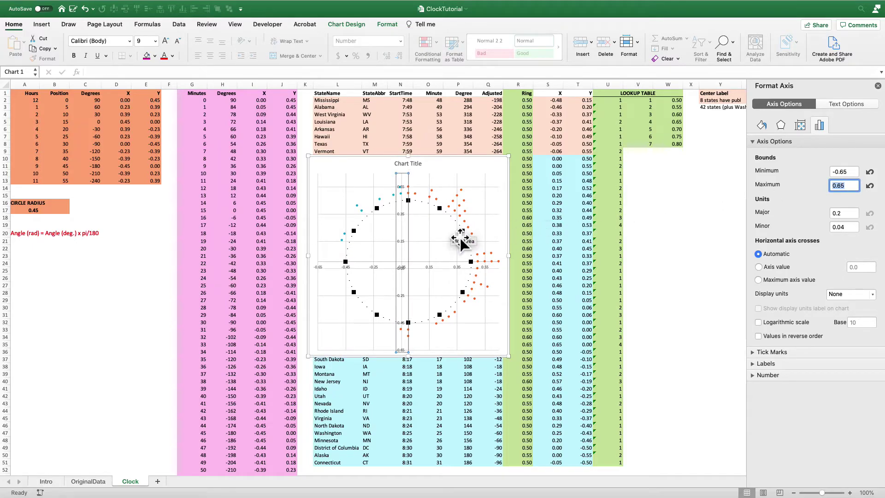
pyautogui.press('Escape')
pyautogui.press('Escape')
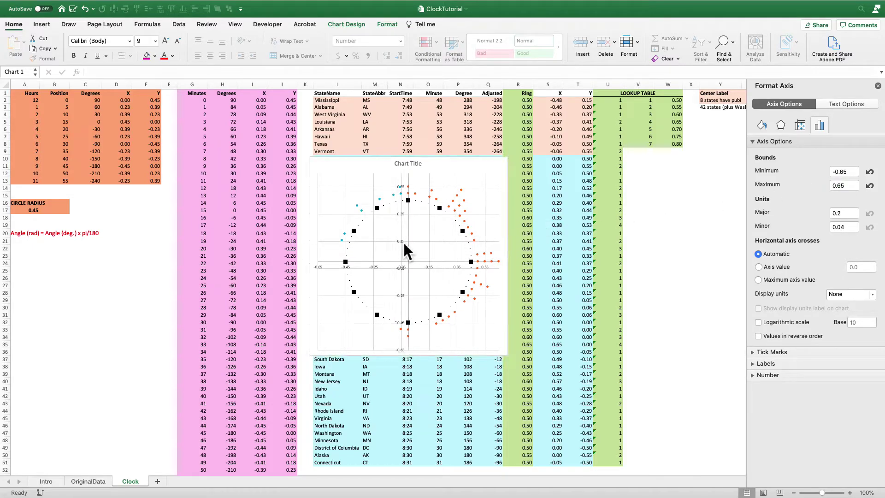
# - Delete the vertical axis and the horizontal axis from the clock chart
pyautogui.click(405, 245)
pyautogui.press('Delete')
pyautogui.click(432, 268)
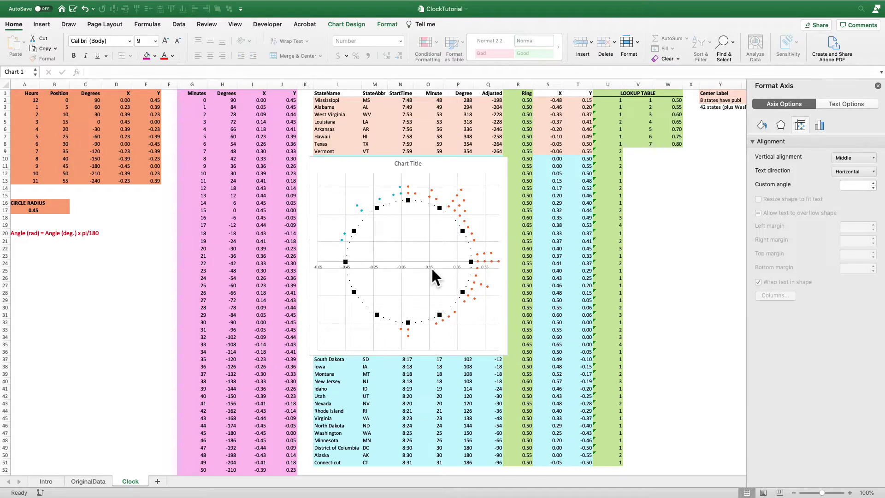
pyautogui.press('Delete')
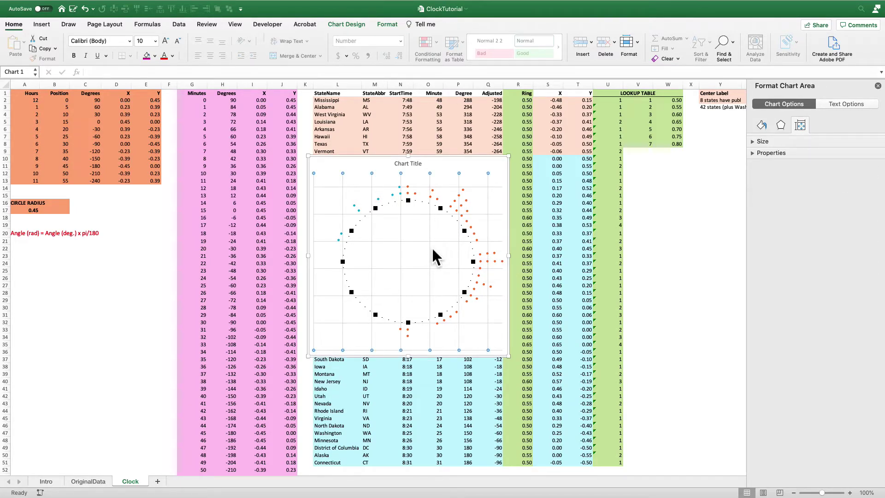
# - Delete the vertical and horizontal gridlines from the clock chart
pyautogui.click(437, 257)
pyautogui.click(415, 245)
pyautogui.click(416, 244)
pyautogui.press('Delete')
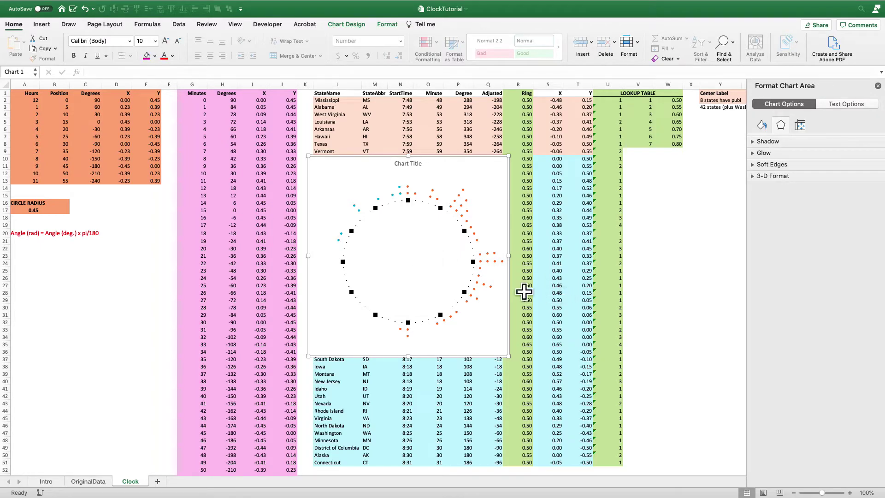
# - Add another series to the chart's data source, taking its name from the first Center Label text in Y2
pyautogui.rightClick(412, 250)
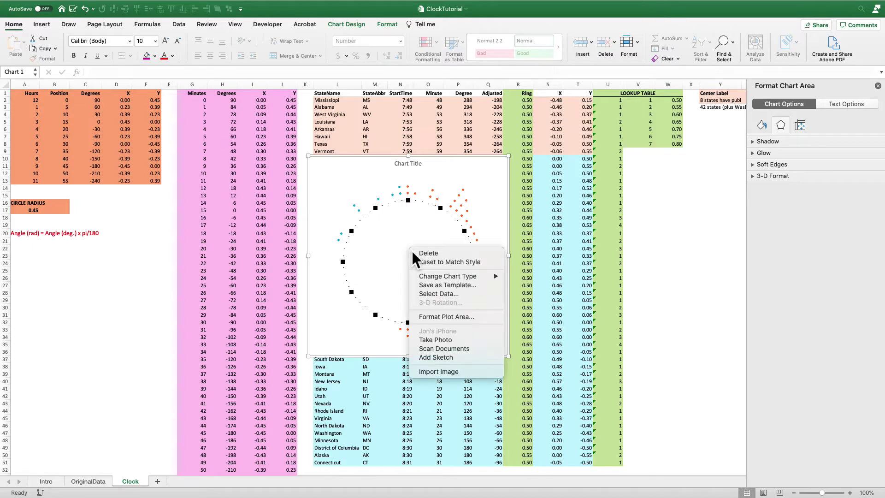
pyautogui.click(445, 294)
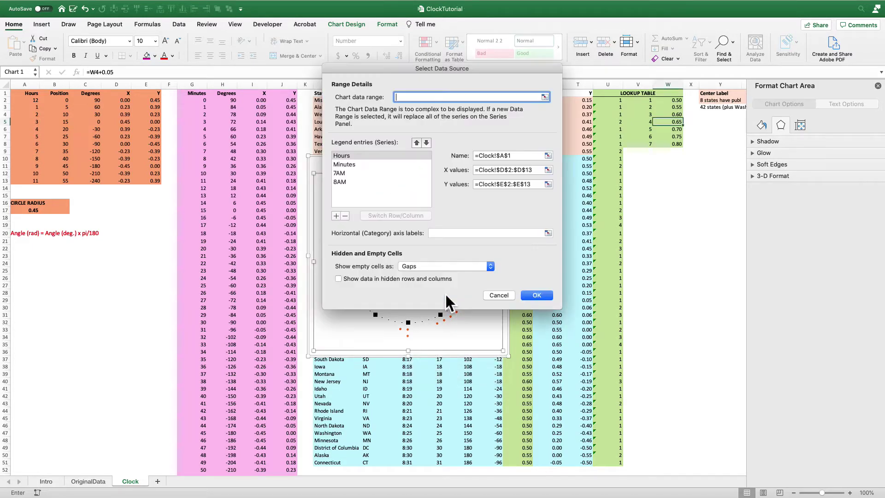
pyautogui.click(336, 216)
pyautogui.click(524, 157)
pyautogui.hscroll(5, 643, 156)
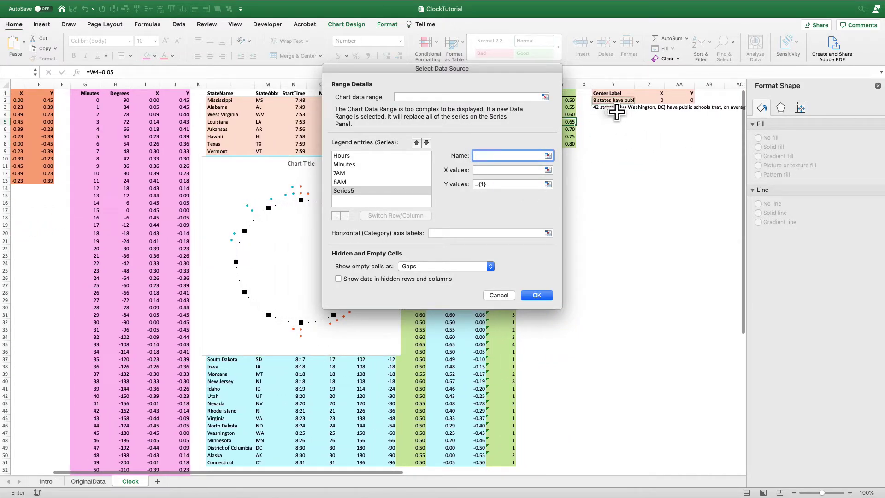
pyautogui.click(613, 101)
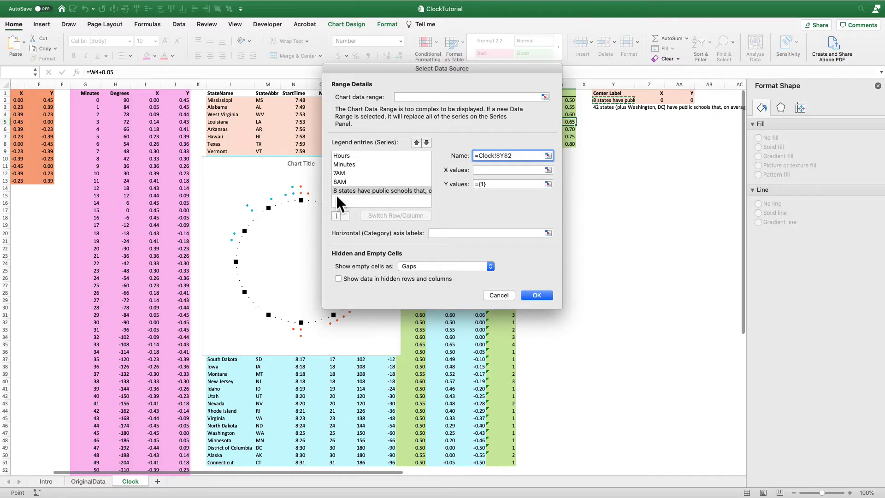
# - Set the center label series' X value to Z2 and Y value to AA2, and apply the data source changes
pyautogui.click(548, 170)
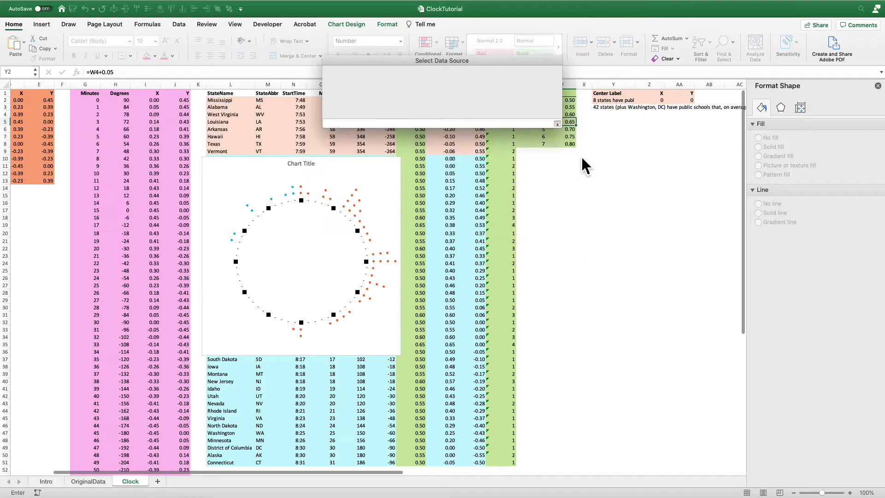
pyautogui.click(662, 102)
pyautogui.click(557, 68)
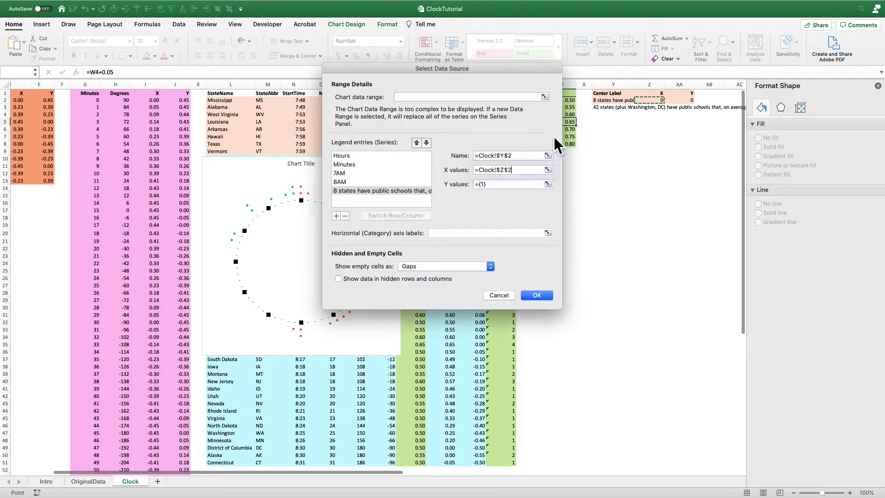
pyautogui.click(548, 185)
pyautogui.click(679, 101)
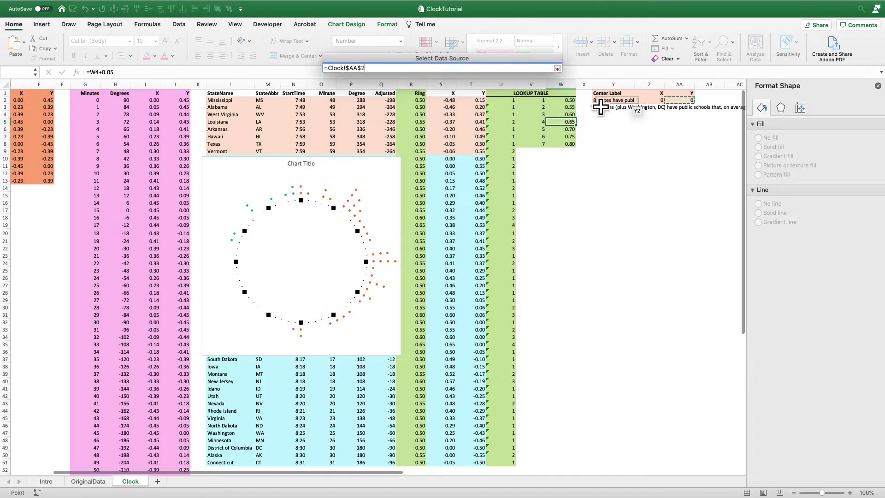
pyautogui.click(557, 68)
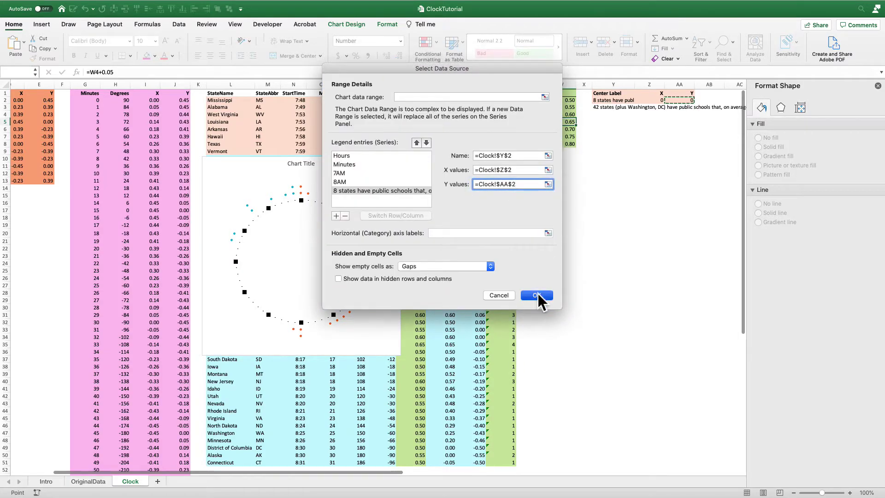
pyautogui.click(536, 296)
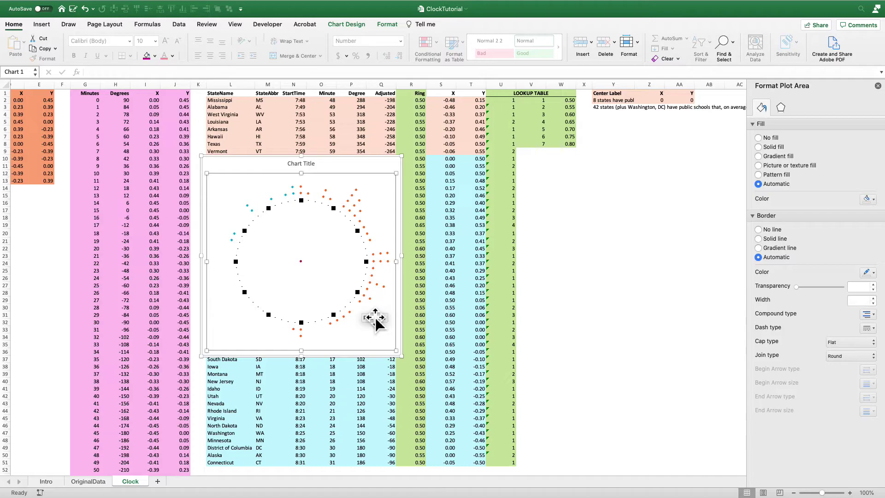
# - Add data labels to the 7AM series in the clock chart
pyautogui.click(289, 196)
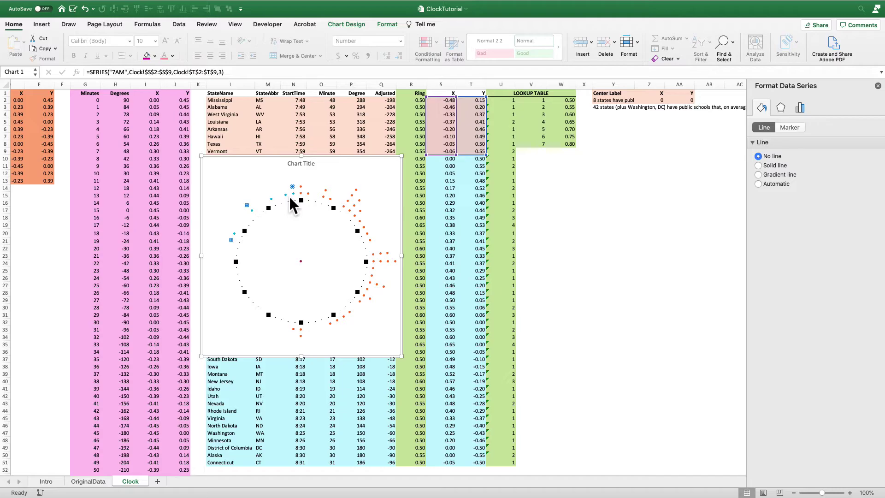
pyautogui.rightClick(289, 196)
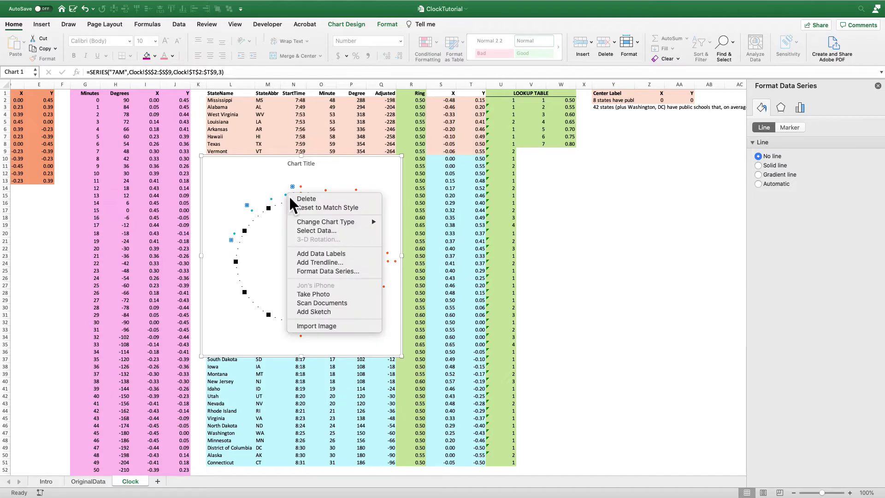
pyautogui.click(316, 252)
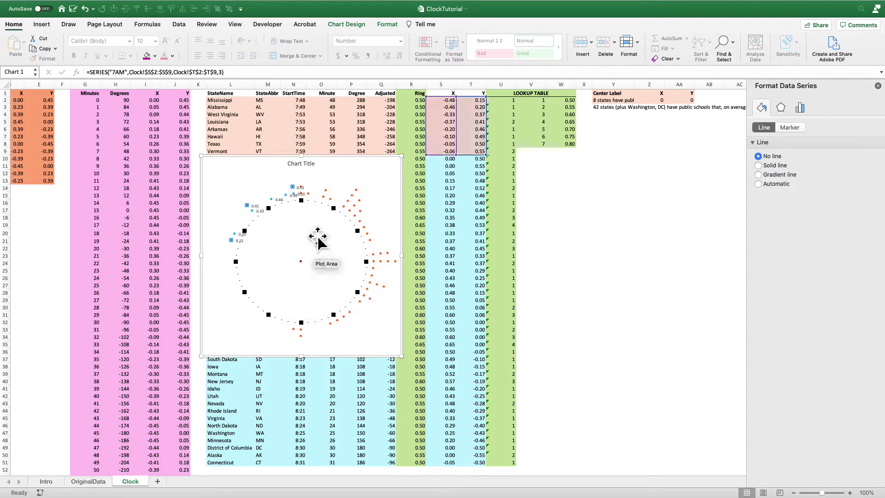
# - Show the state abbreviations from M2:M9 in the 7AM data labels instead of the Y values, centered on their points
pyautogui.click(294, 196)
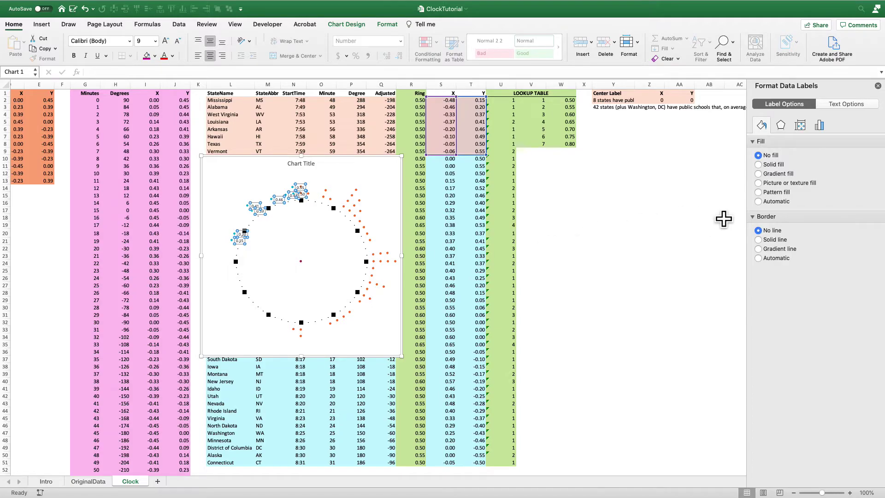
pyautogui.click(820, 125)
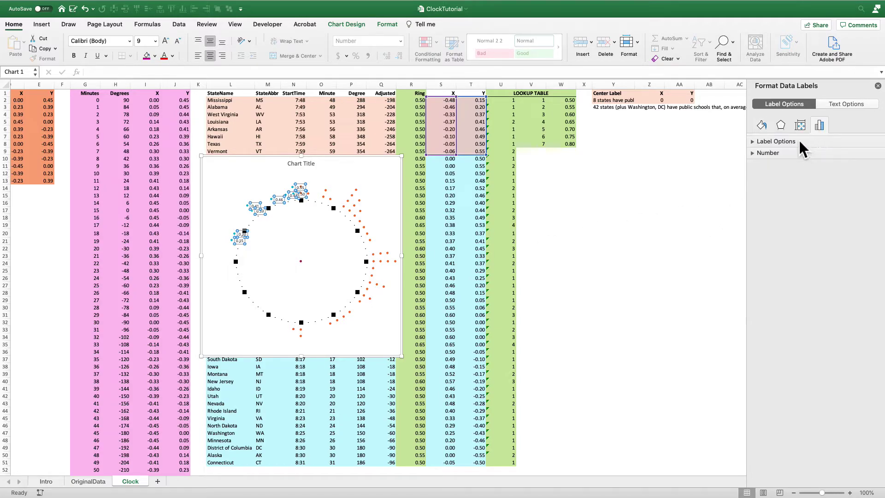
pyautogui.click(777, 141)
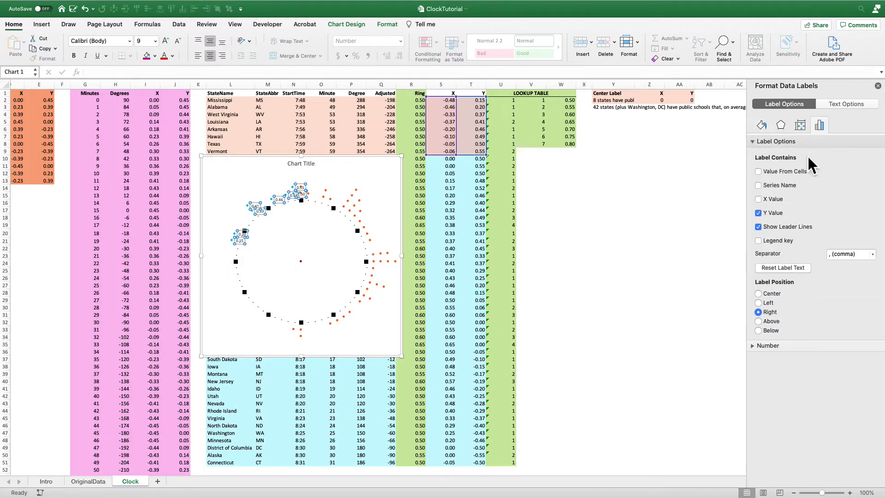
pyautogui.click(758, 171)
pyautogui.click(508, 138)
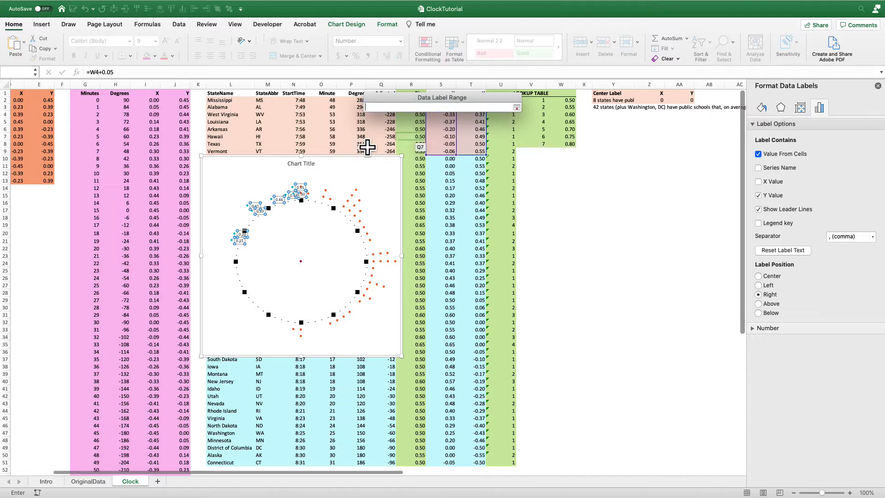
pyautogui.moveTo(262, 100); pyautogui.dragTo(279, 161)
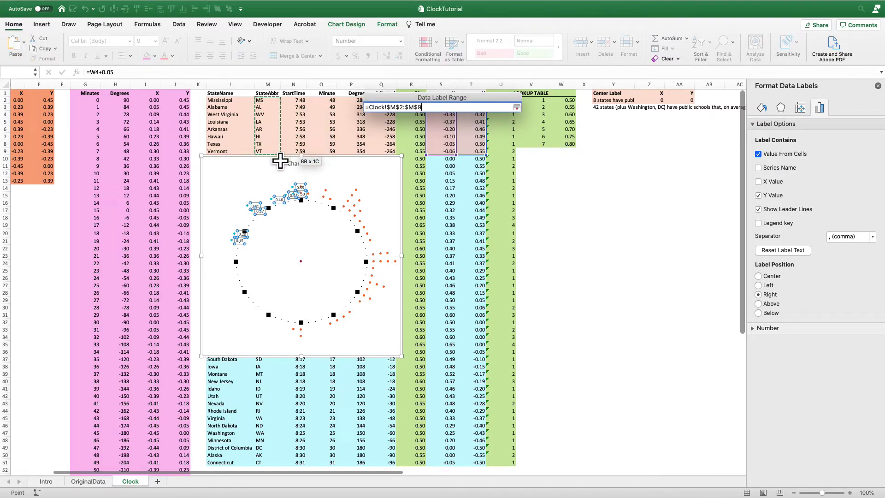
pyautogui.click(517, 107)
pyautogui.click(497, 154)
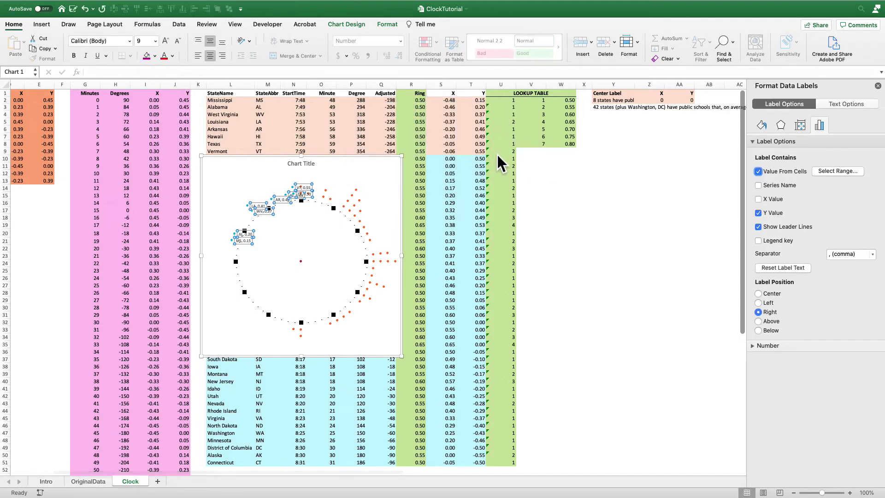
pyautogui.click(760, 213)
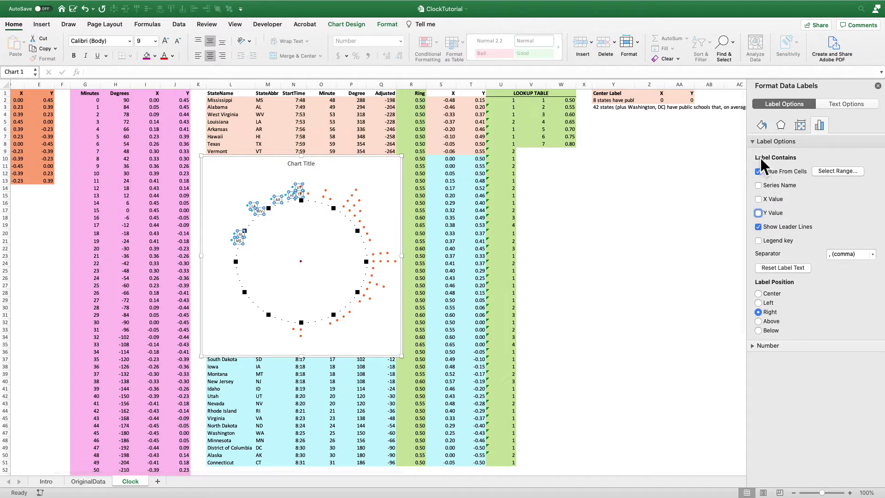
pyautogui.click(759, 294)
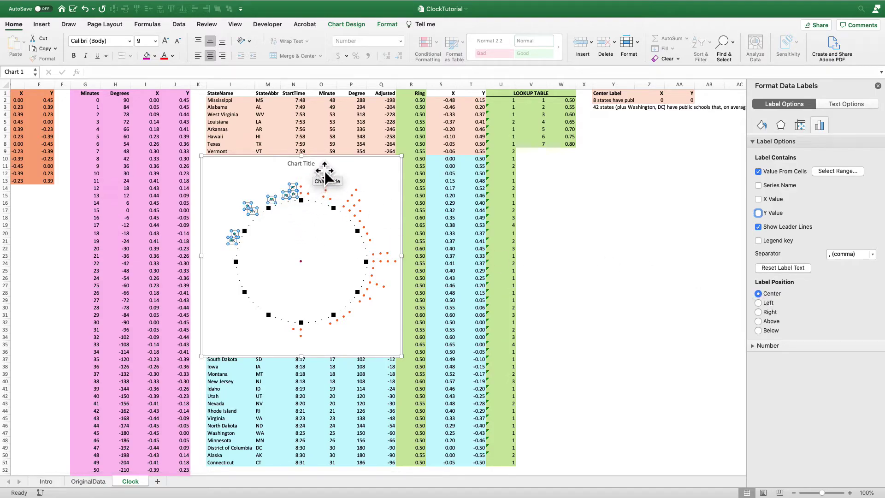
# - Move the chart clear of the StateAbbr column and add data labels to the 8AM series
pyautogui.moveTo(323, 164); pyautogui.dragTo(411, 166)
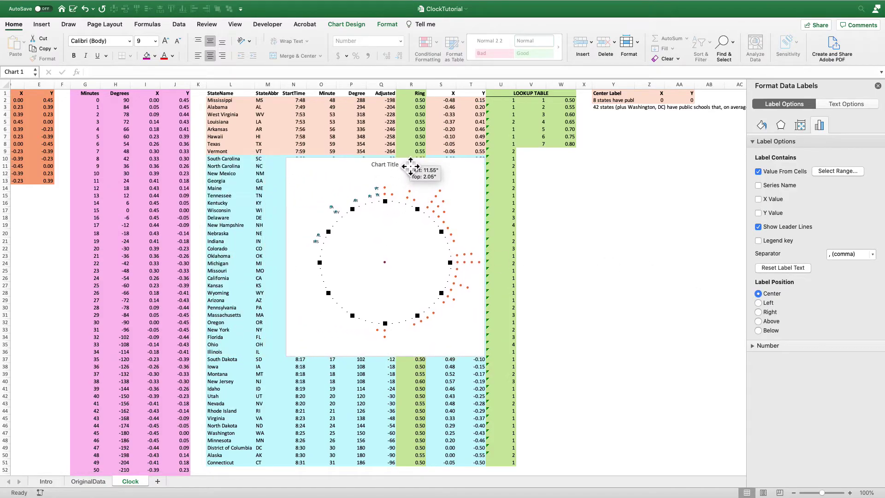
pyautogui.rightClick(412, 191)
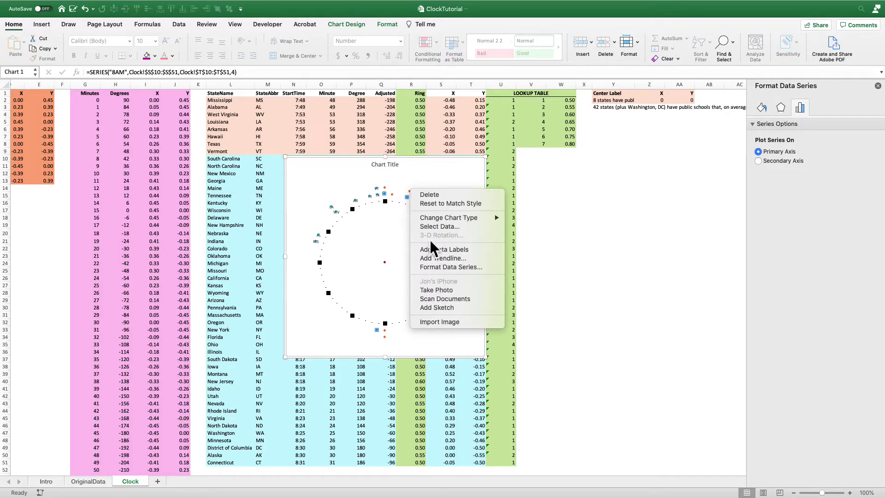
pyautogui.click(431, 249)
# - Show the state abbreviations from M10:M51 in the 8AM data labels instead of the Y values, centered on their points
pyautogui.click(428, 205)
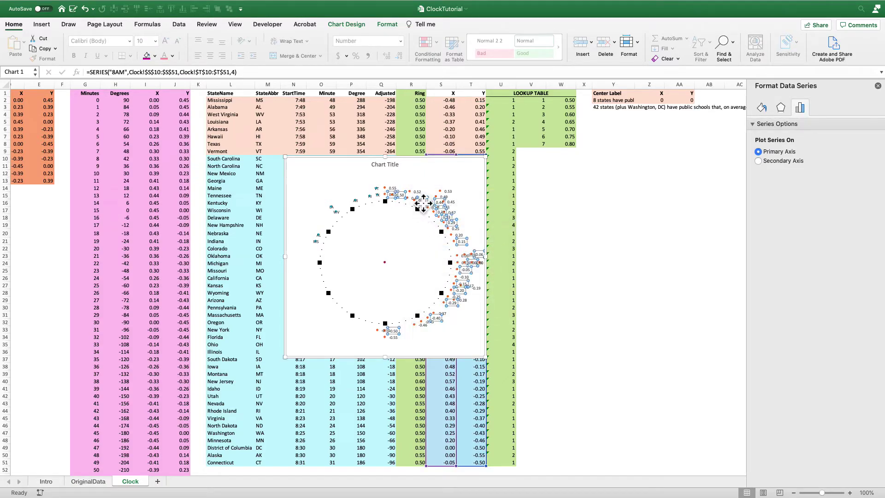
pyautogui.click(821, 128)
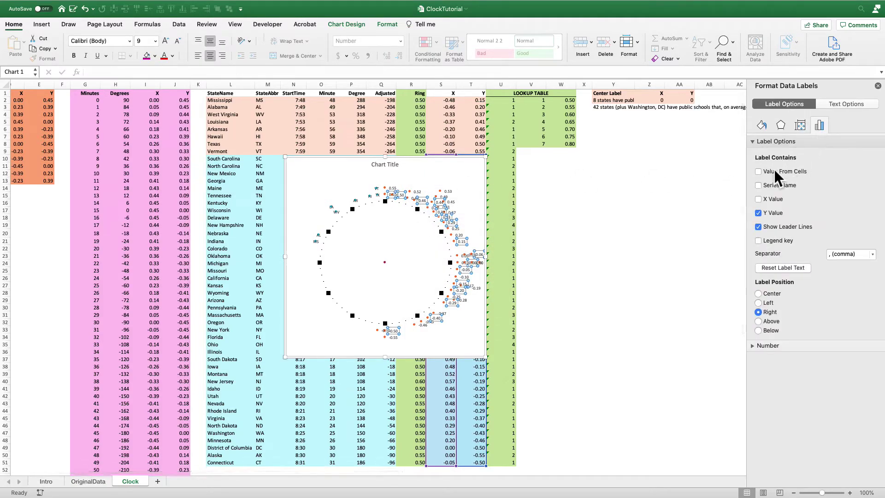
pyautogui.click(759, 171)
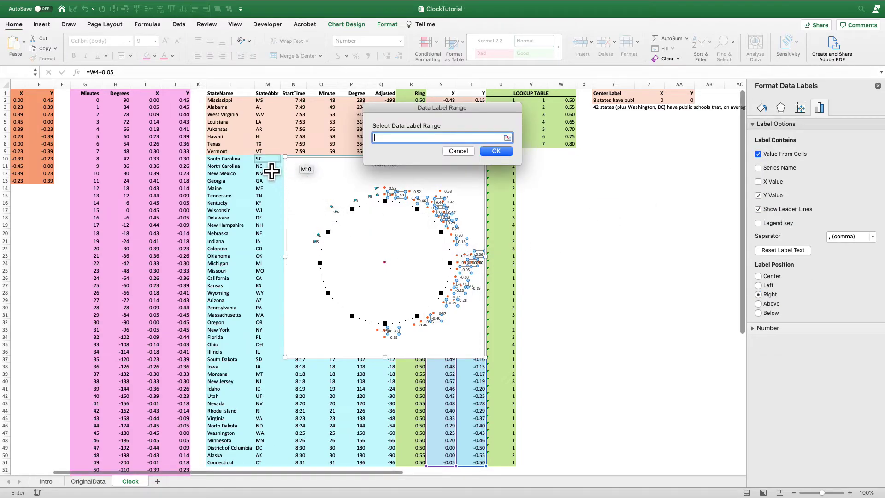
pyautogui.moveTo(271, 161); pyautogui.dragTo(277, 472)
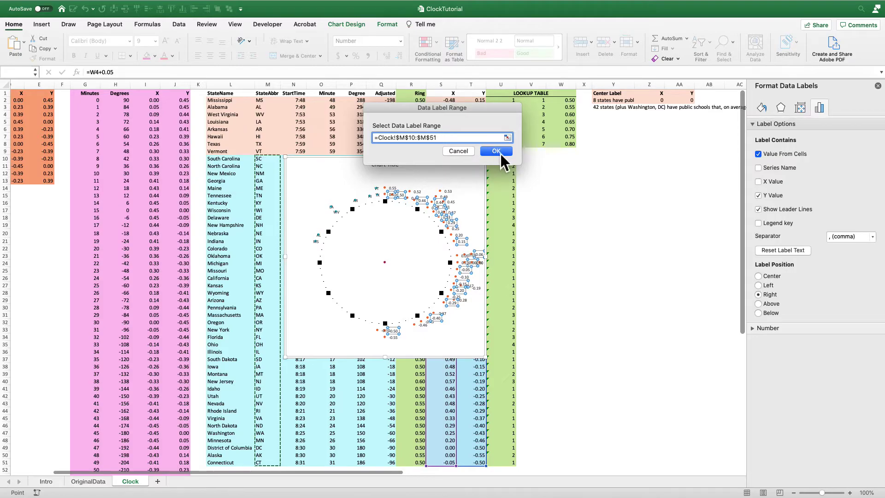
pyautogui.click(496, 151)
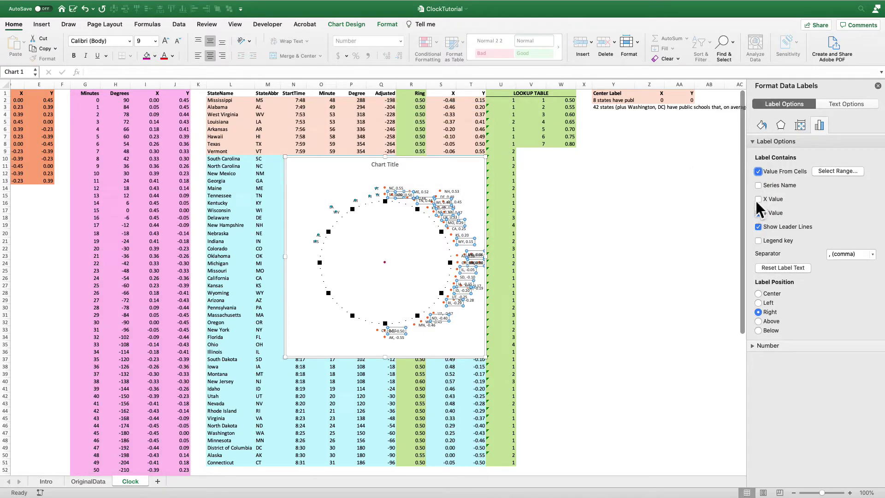
pyautogui.click(759, 213)
pyautogui.click(761, 295)
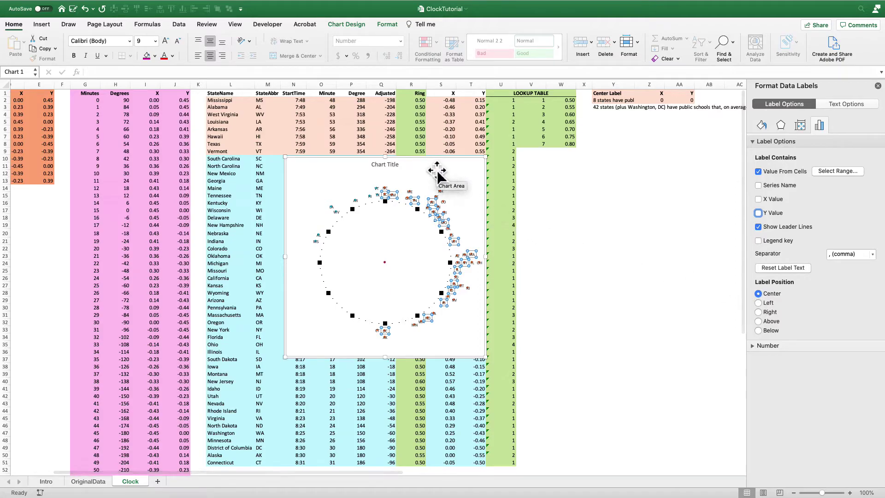
# - Set the 7AM series' markers to None so only its state labels show
pyautogui.press('Escape')
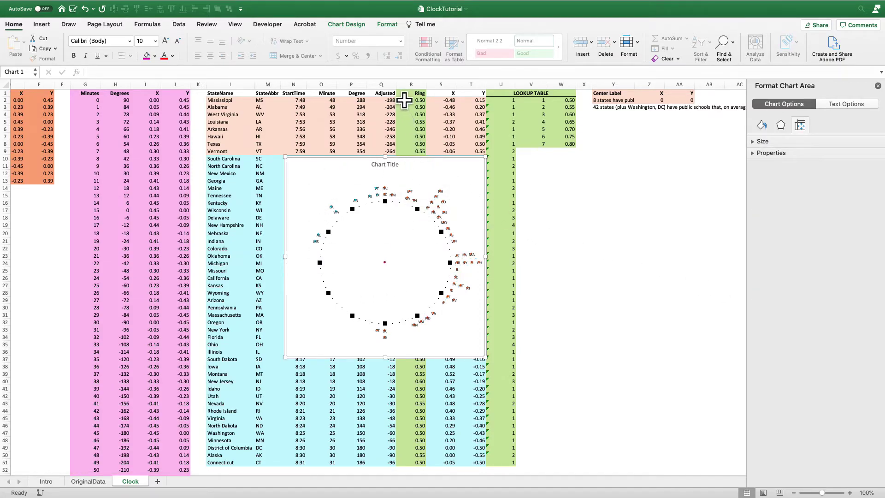
pyautogui.click(385, 25)
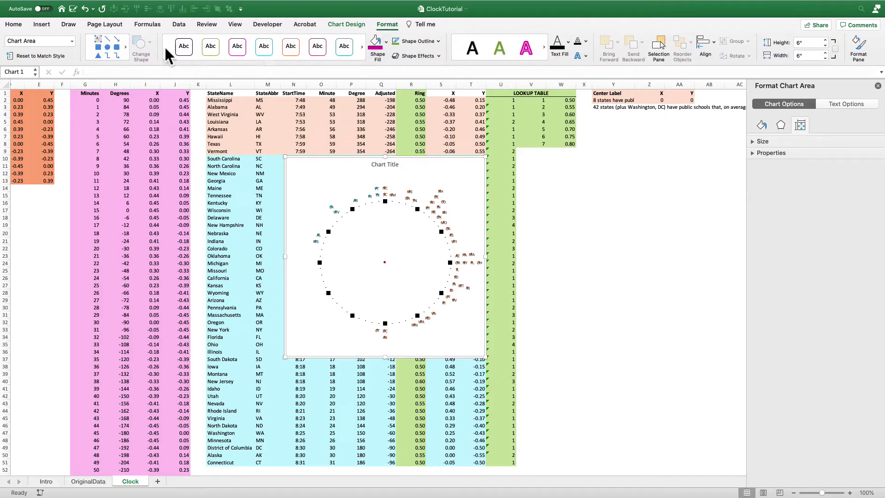
pyautogui.click(72, 40)
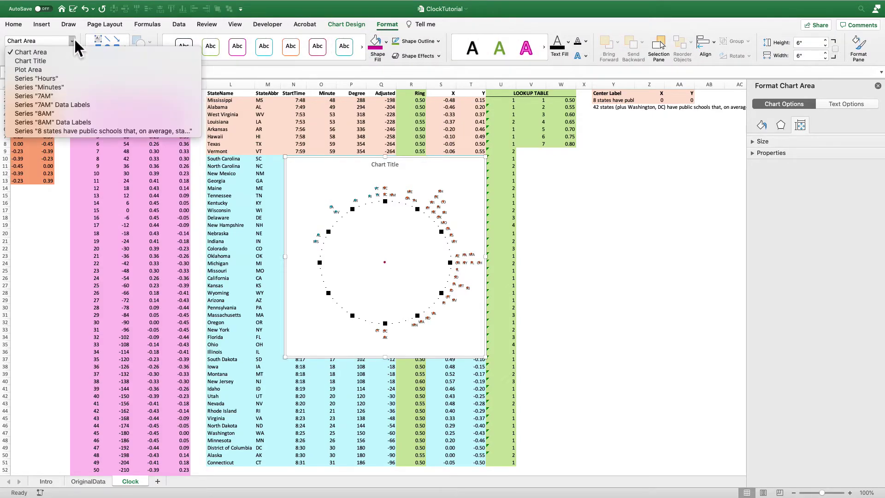
pyautogui.click(65, 97)
pyautogui.click(763, 107)
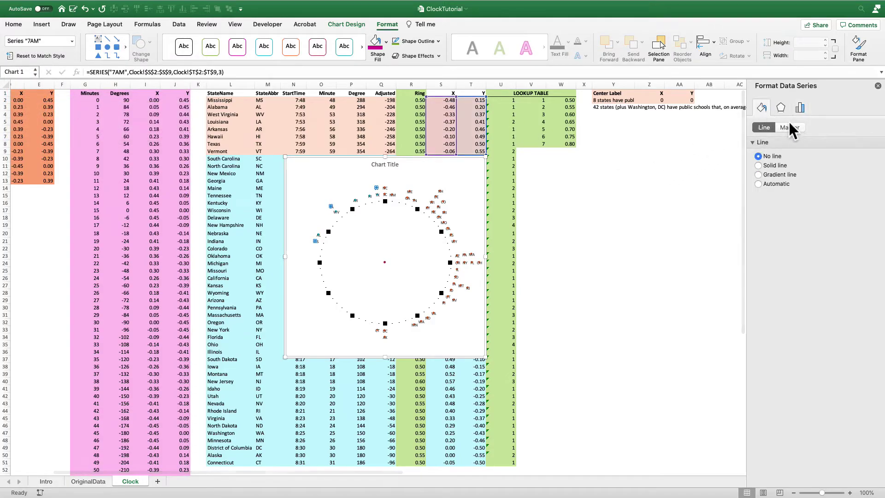
pyautogui.click(790, 128)
pyautogui.click(774, 143)
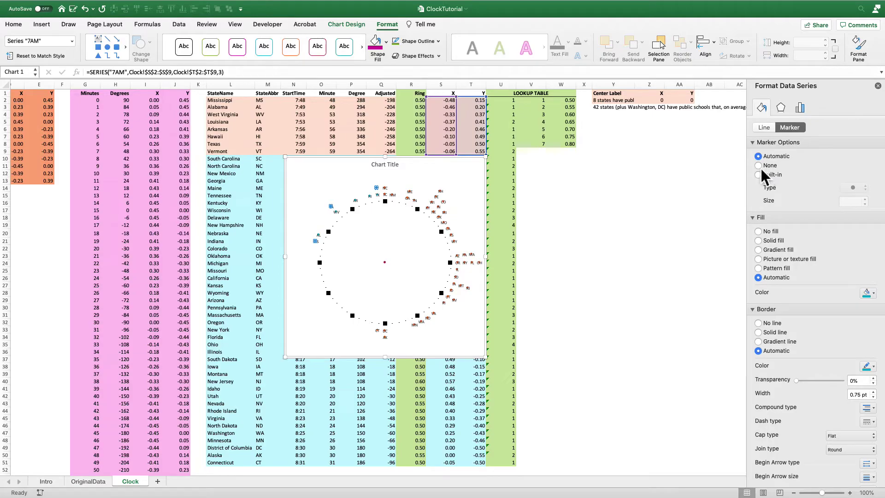
pyautogui.click(761, 167)
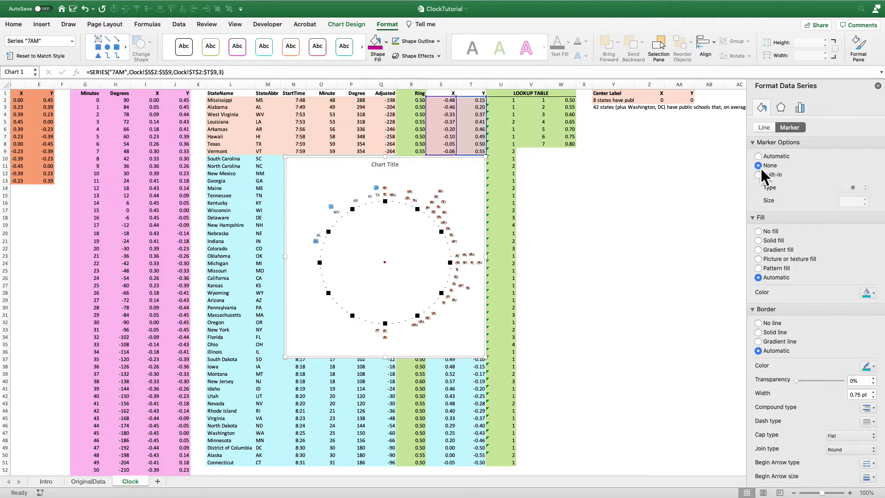
# - Set the 8AM series' markers to None as well
pyautogui.click(73, 41)
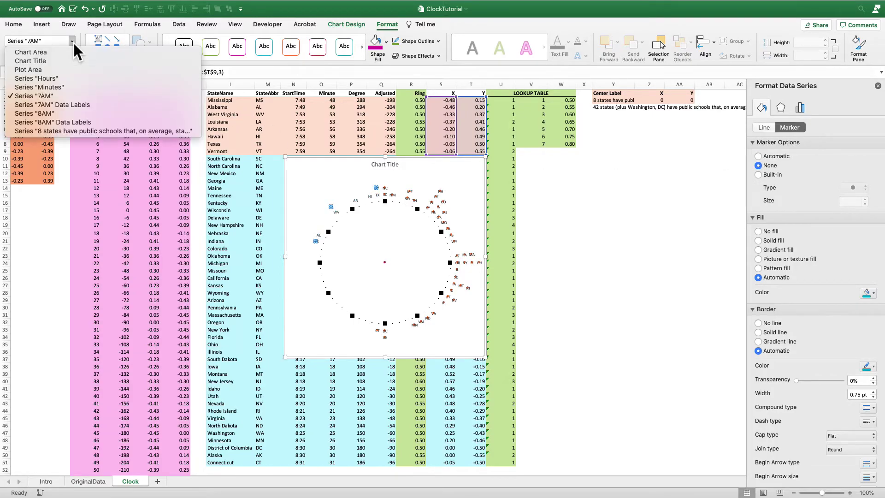
pyautogui.click(55, 113)
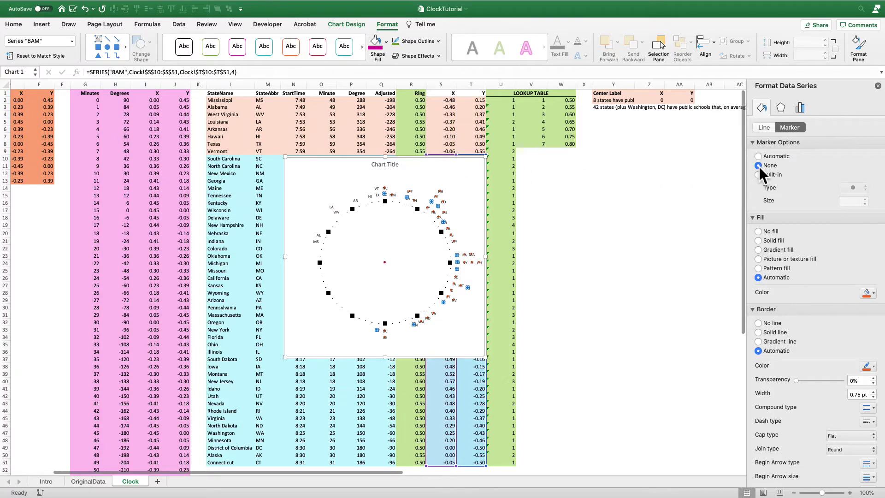
pyautogui.click(445, 171)
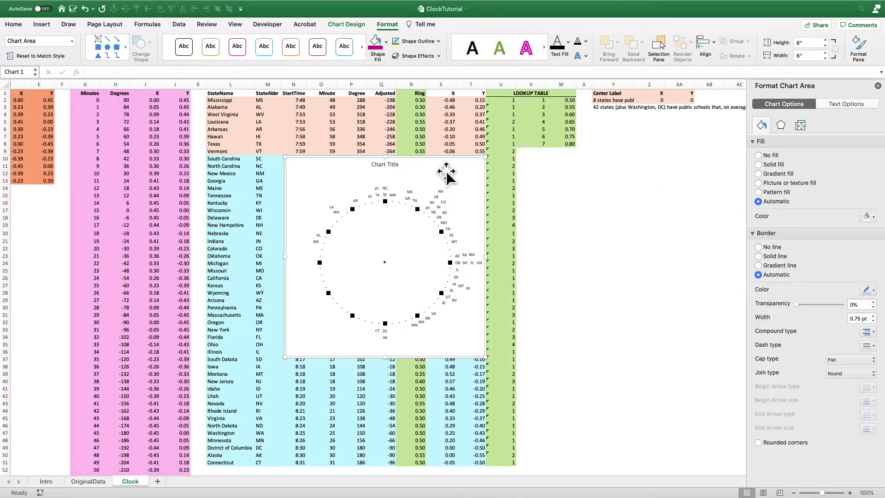
# - Set the font color of the 8AM data labels to the turquoise theme color
pyautogui.click(449, 206)
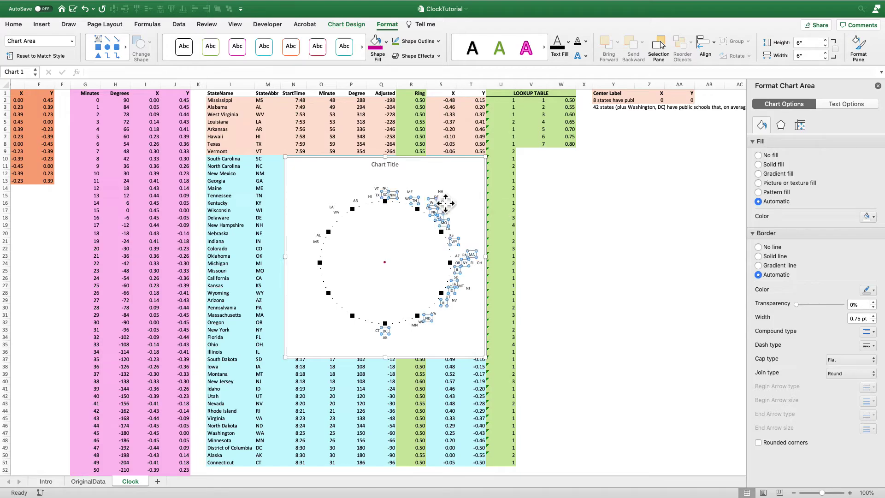
pyautogui.click(20, 28)
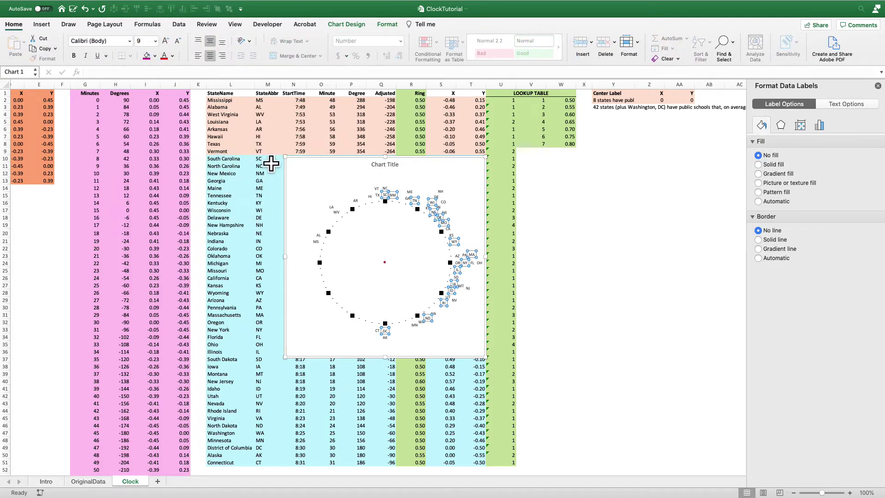
pyautogui.click(172, 56)
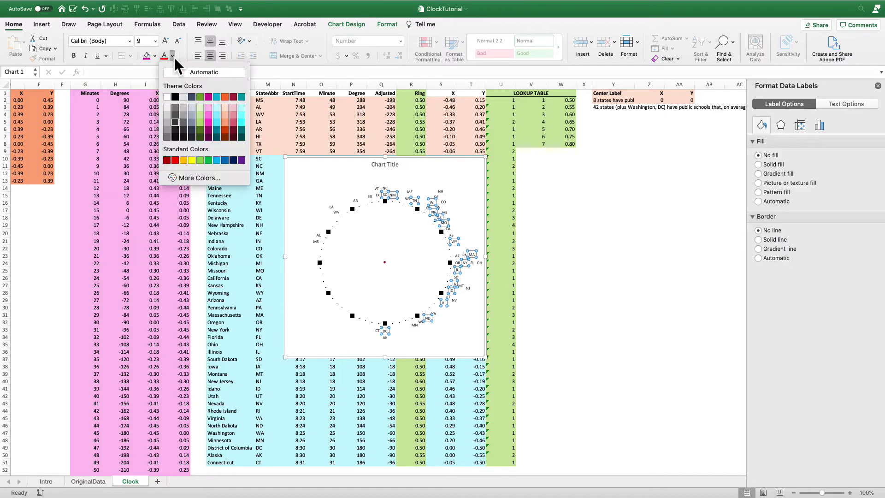
pyautogui.click(218, 96)
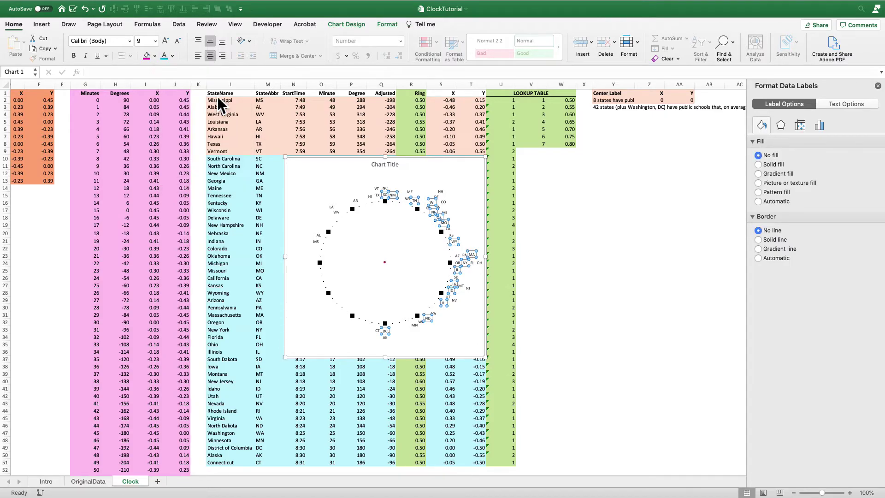
# - Set the font color of the 7AM data labels to the orange theme color
pyautogui.click(364, 210)
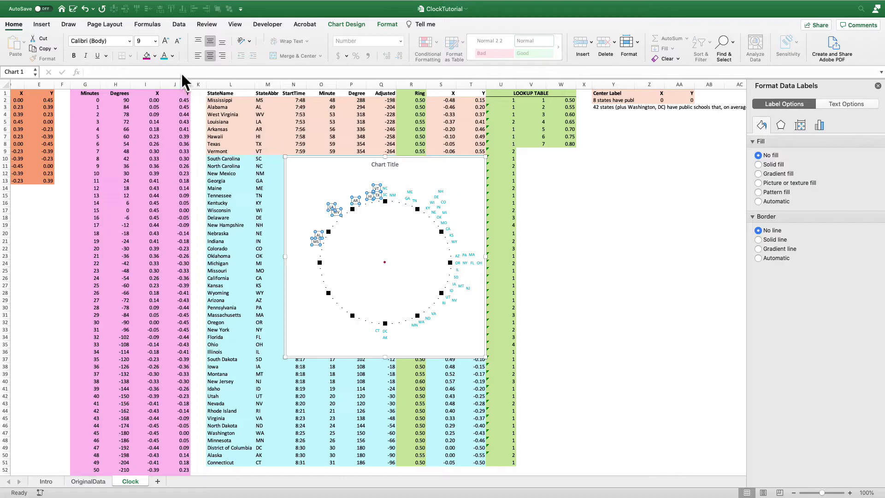
pyautogui.click(173, 56)
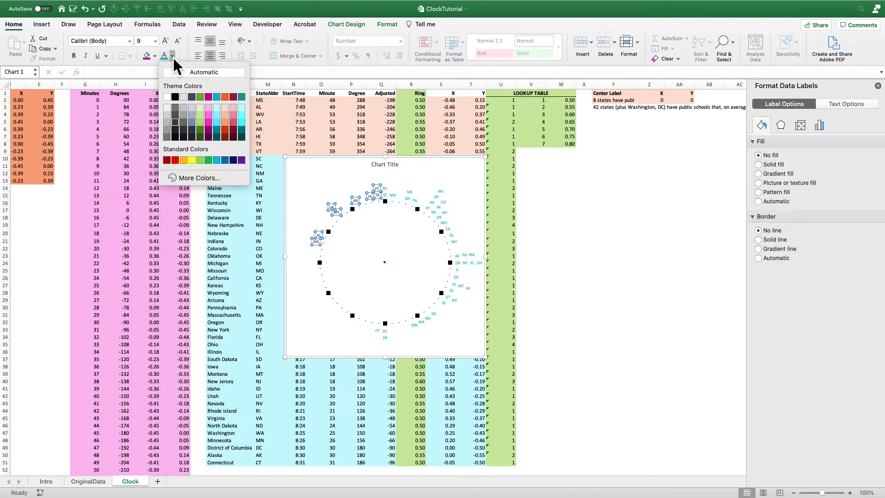
pyautogui.click(226, 96)
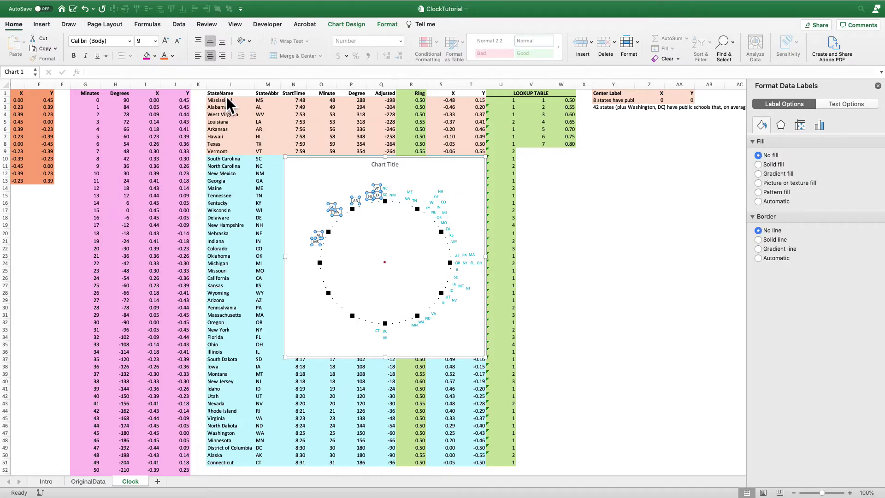
pyautogui.click(350, 169)
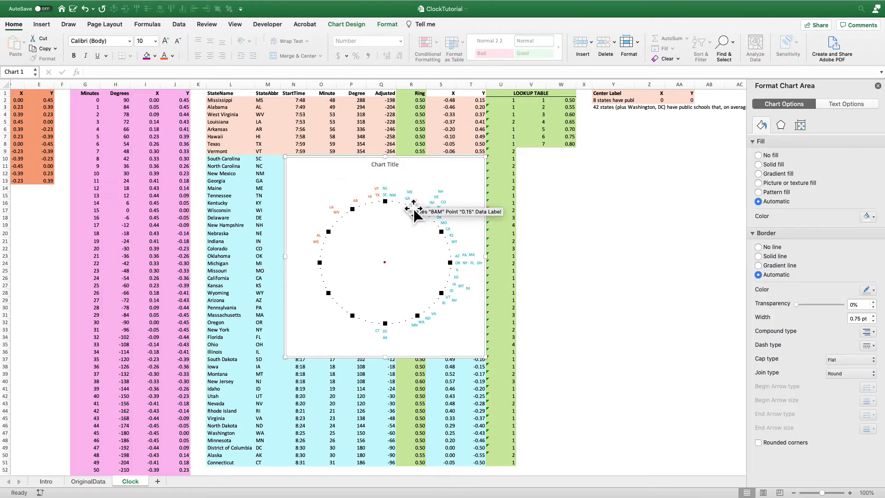
pyautogui.hscroll(-1, 434, 313)
pyautogui.hscroll(-2, 434, 313)
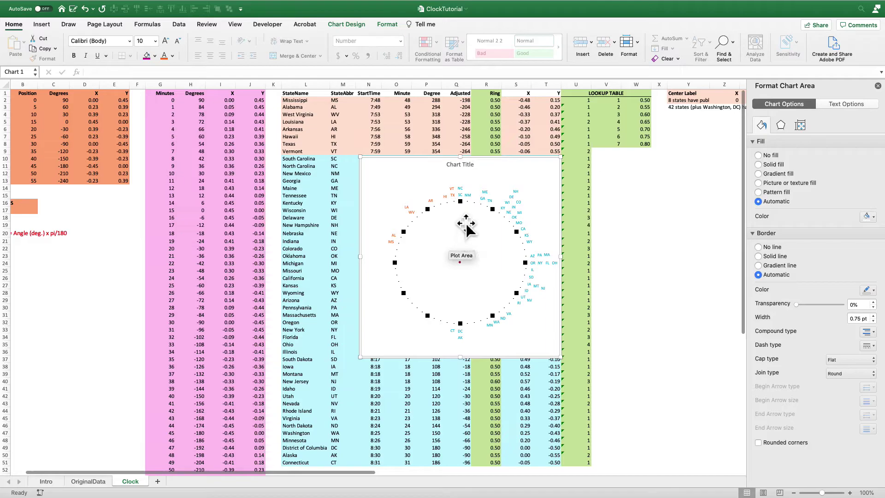
pyautogui.click(462, 203)
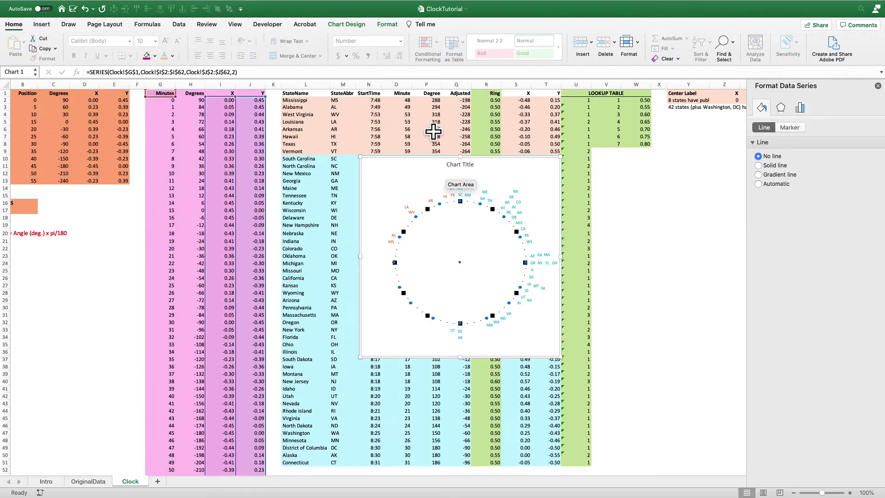
pyautogui.click(387, 26)
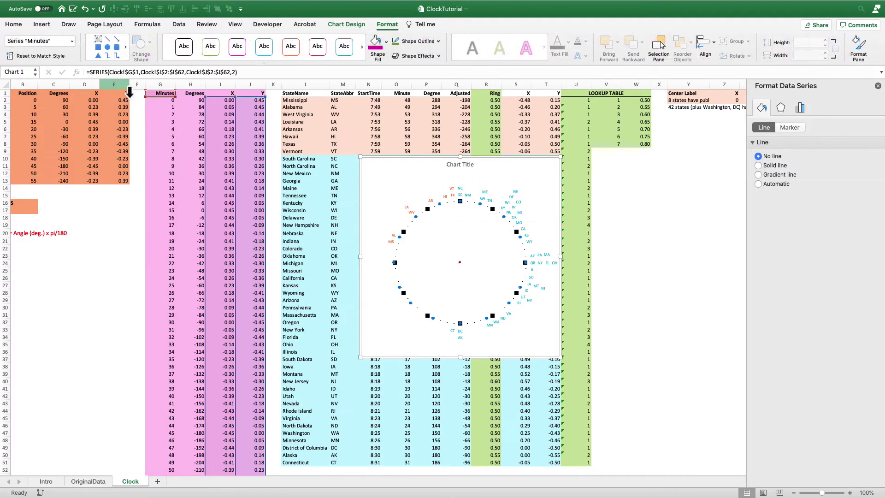
pyautogui.click(73, 40)
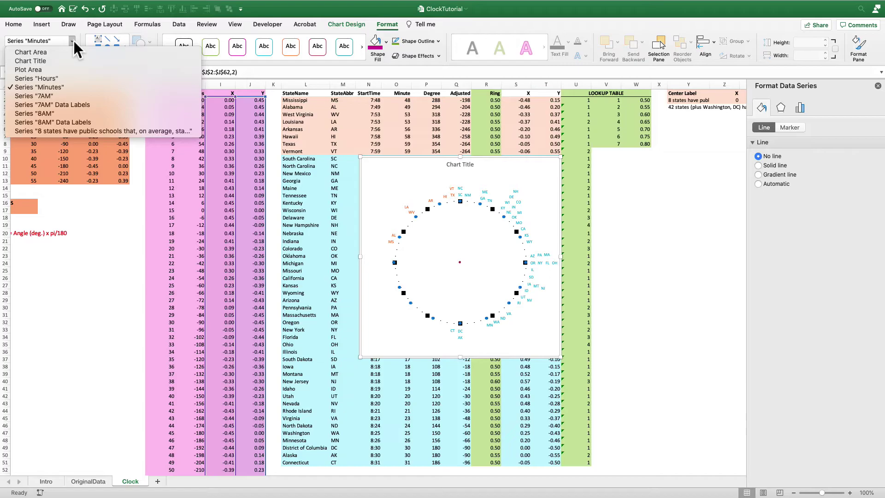
pyautogui.click(54, 78)
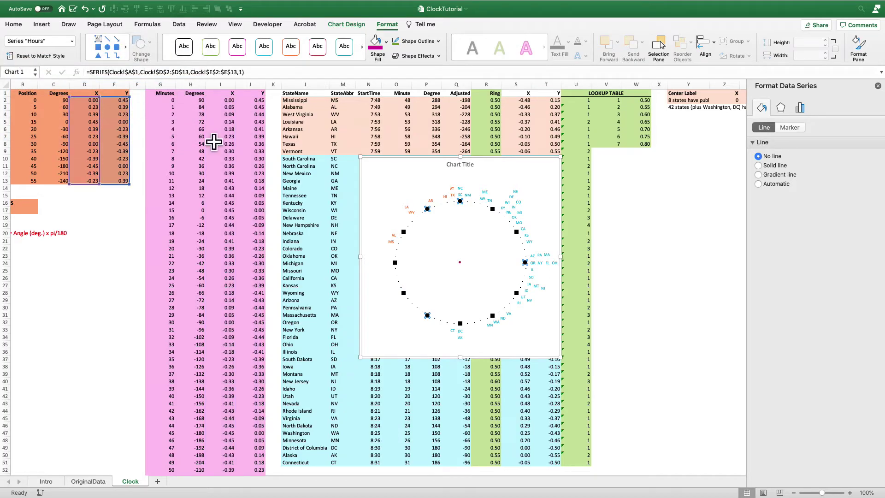
pyautogui.rightClick(463, 202)
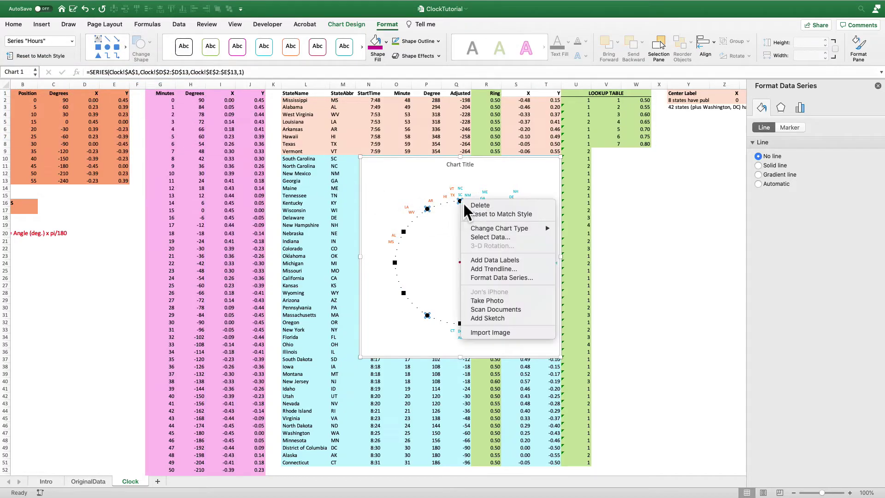
pyautogui.click(485, 260)
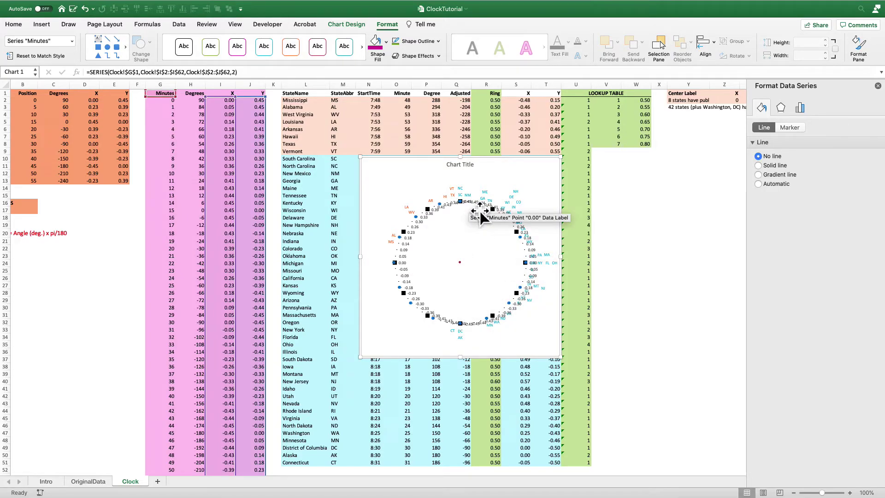
pyautogui.click(480, 211)
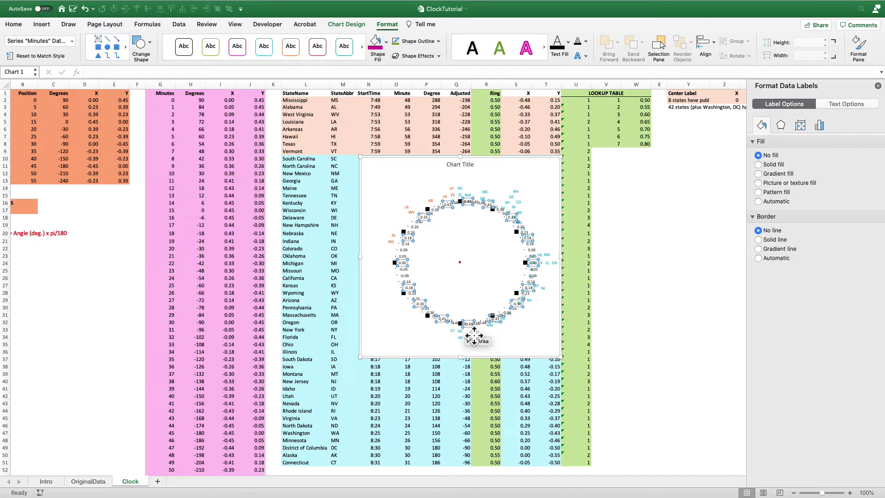
pyautogui.press('Delete')
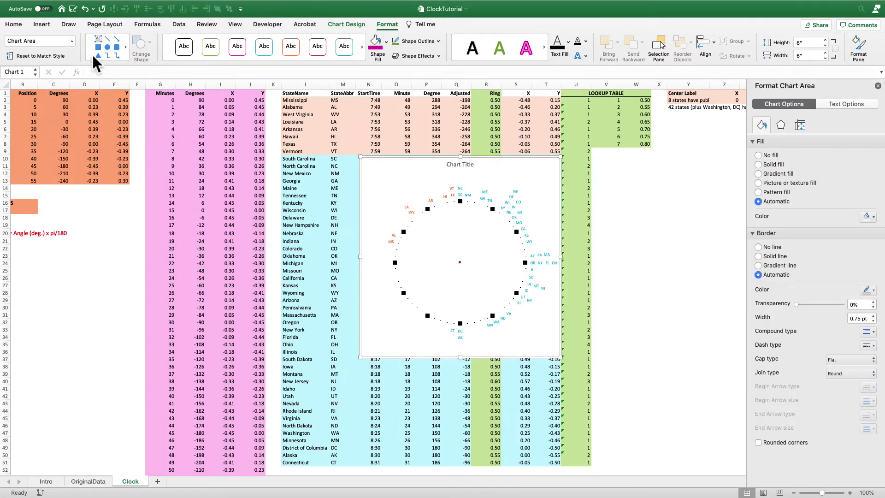
# - Add data labels to the Hours series of the clock chart
pyautogui.click(72, 41)
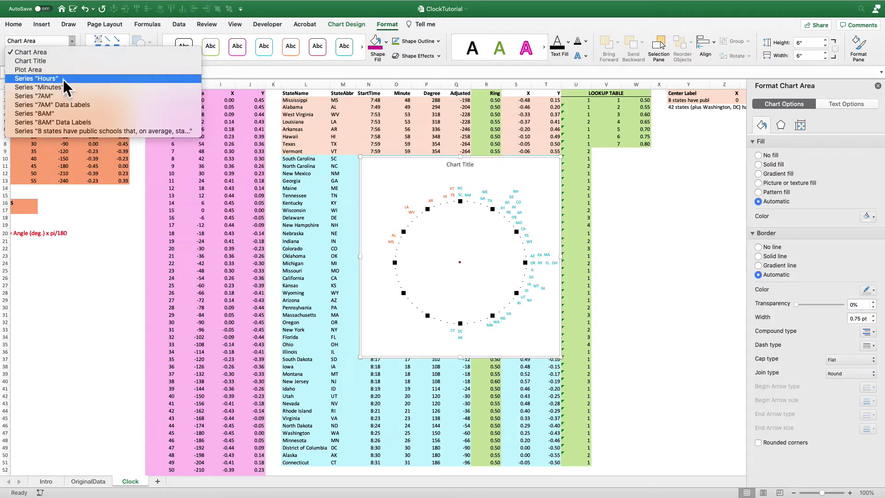
pyautogui.press('Escape')
pyautogui.click(427, 209)
pyautogui.rightClick(427, 209)
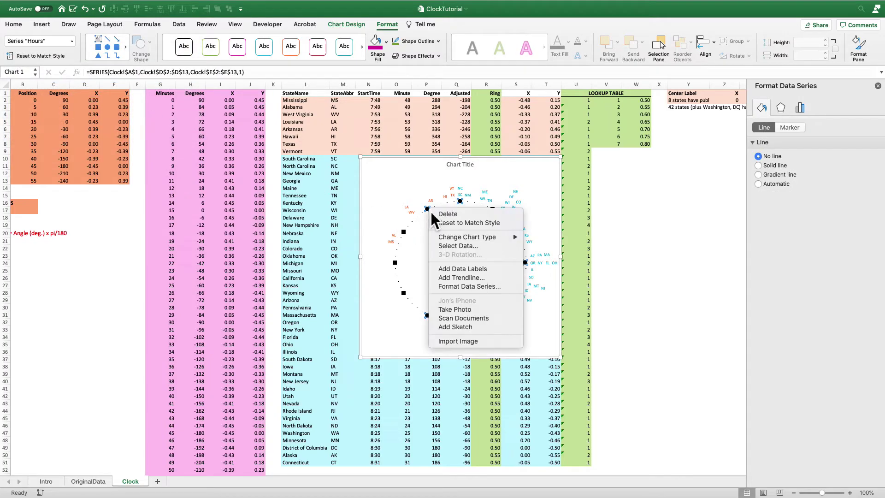
pyautogui.click(455, 268)
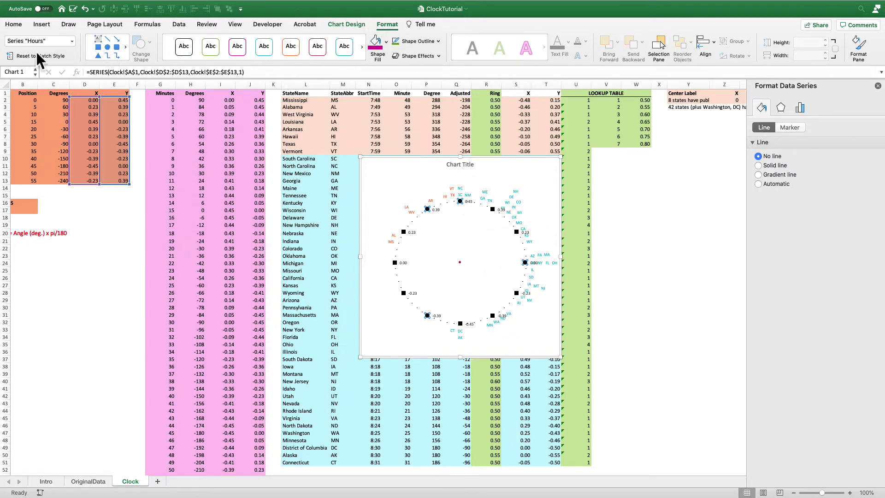
# - Label the Hours series with the cell values from Clock!$A$2:$A$13 instead of the Y values, positioned Below the markers
pyautogui.click(480, 212)
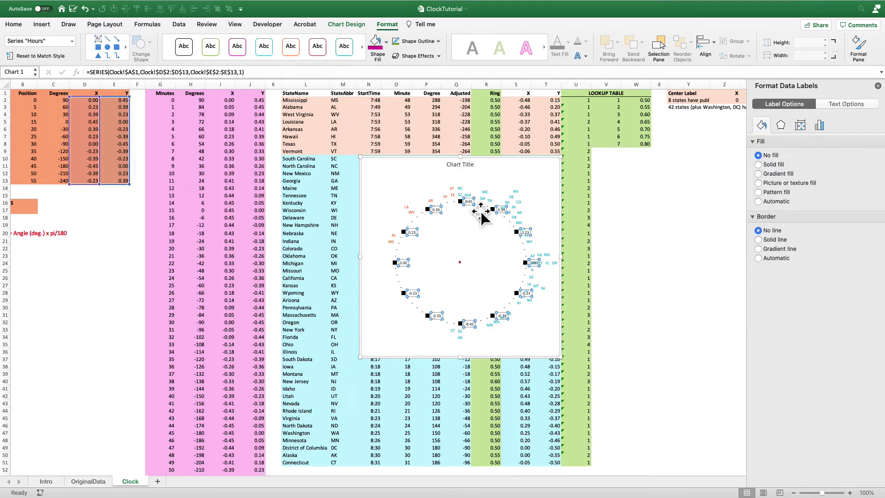
pyautogui.click(820, 125)
pyautogui.click(798, 140)
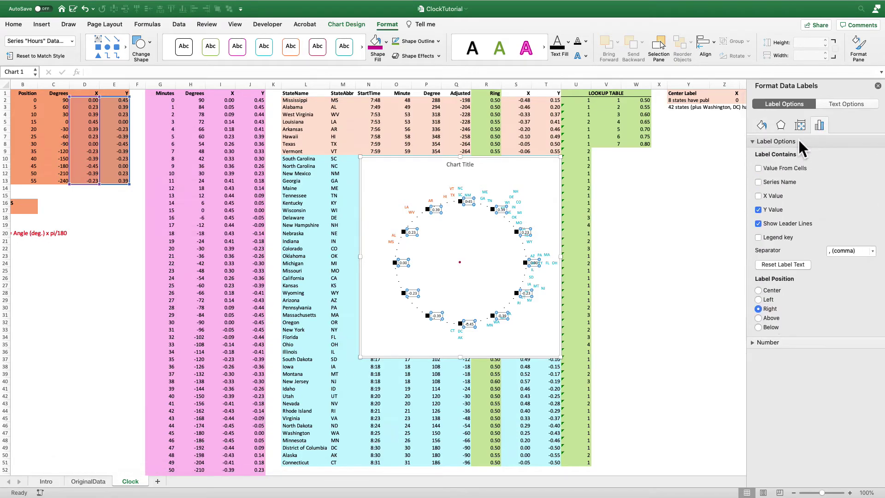
pyautogui.click(773, 170)
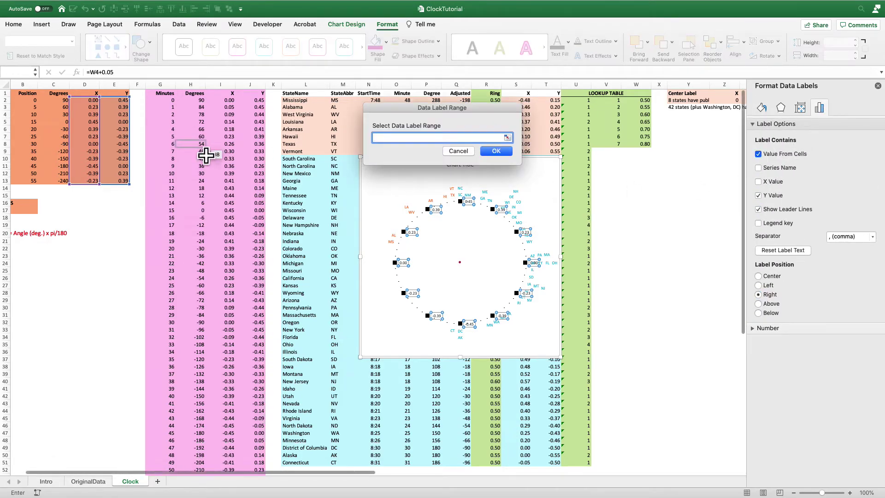
pyautogui.hscroll(-2, 109, 133)
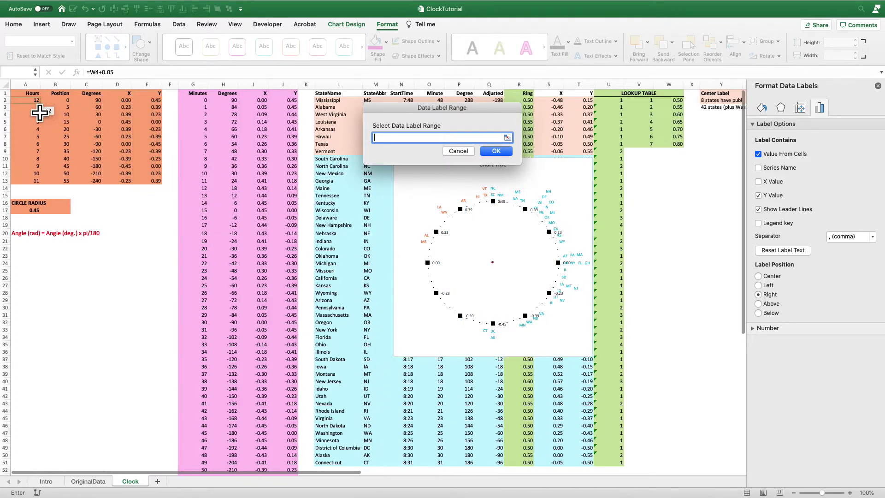
pyautogui.moveTo(35, 101); pyautogui.dragTo(40, 190)
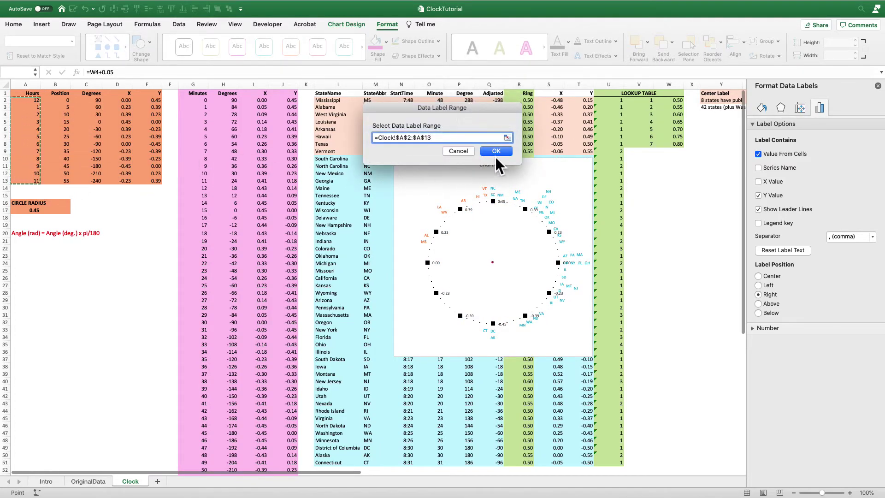
pyautogui.click(497, 152)
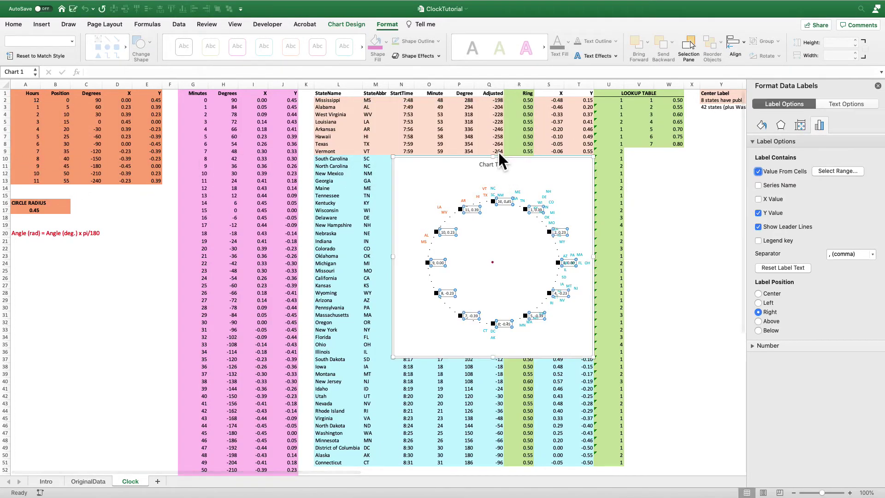
pyautogui.click(761, 213)
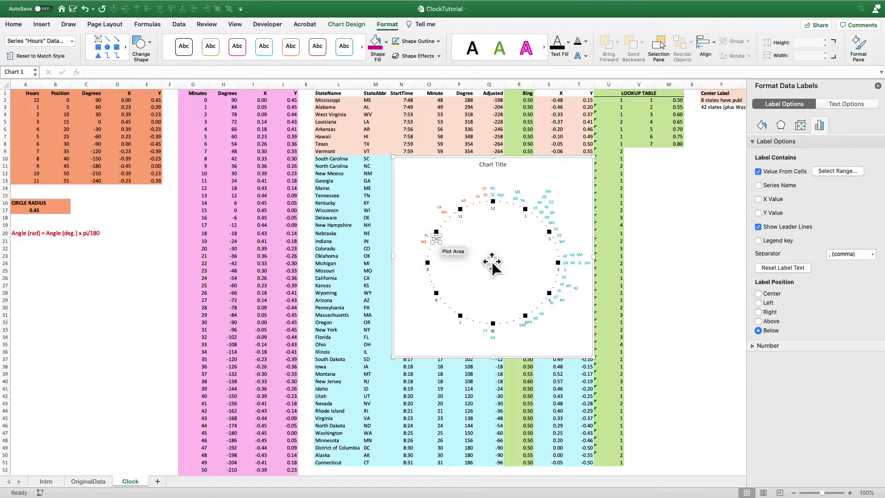
# - Set the label position of the individual 10, 9 and 8 hour labels to Right, inside the clock circle
pyautogui.click(437, 239)
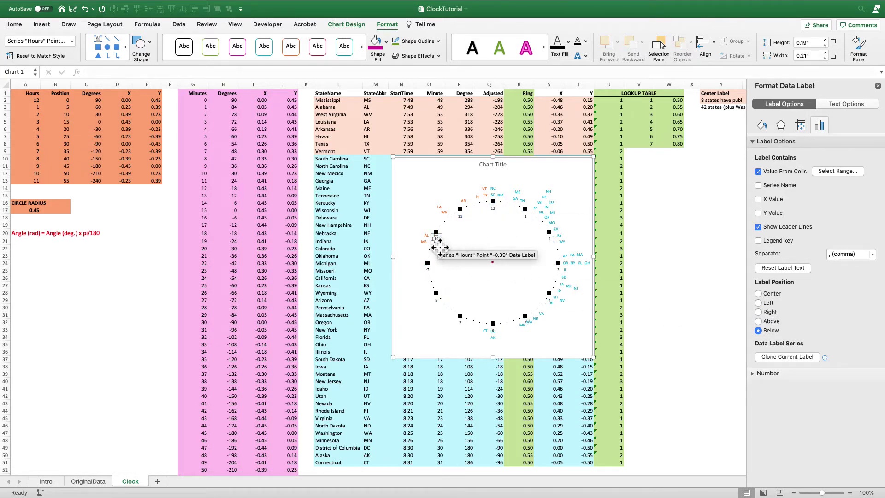
pyautogui.click(759, 312)
pyautogui.click(433, 275)
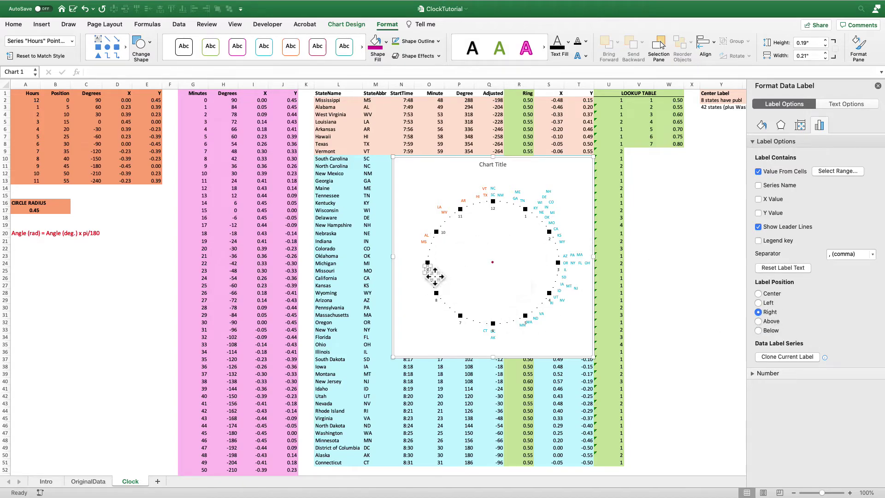
pyautogui.click(759, 330)
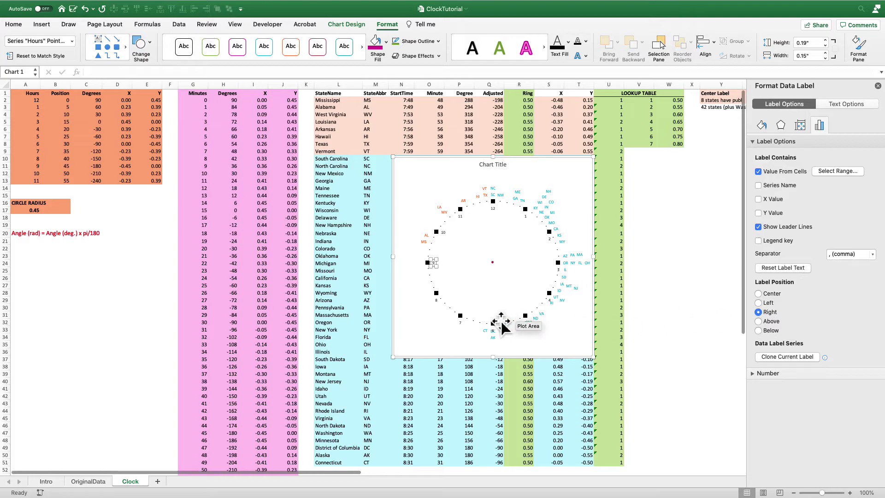
pyautogui.click(436, 300)
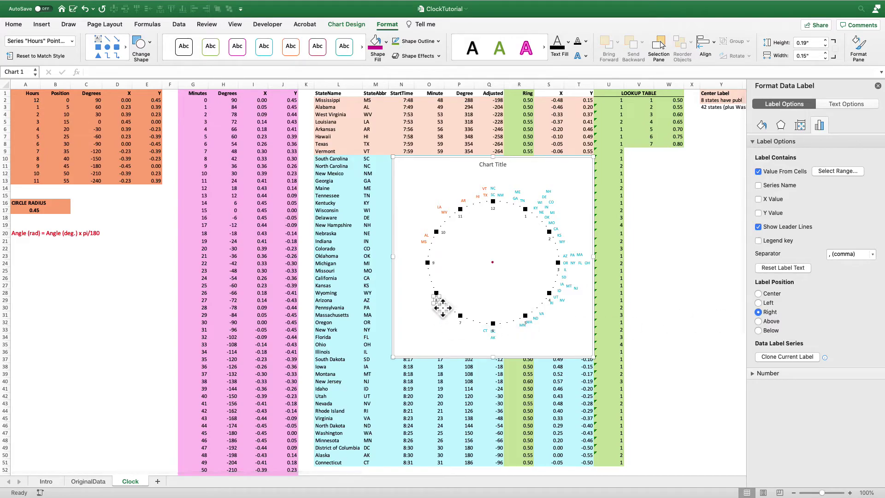
pyautogui.click(759, 312)
# - Set the label position of the individual 7, 6 and 5 hour labels to Above, inside the clock circle
pyautogui.click(469, 332)
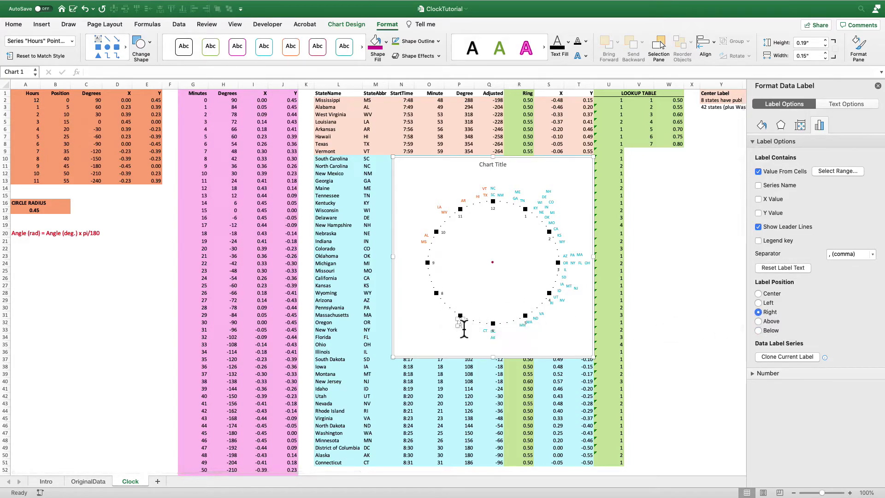
pyautogui.click(758, 322)
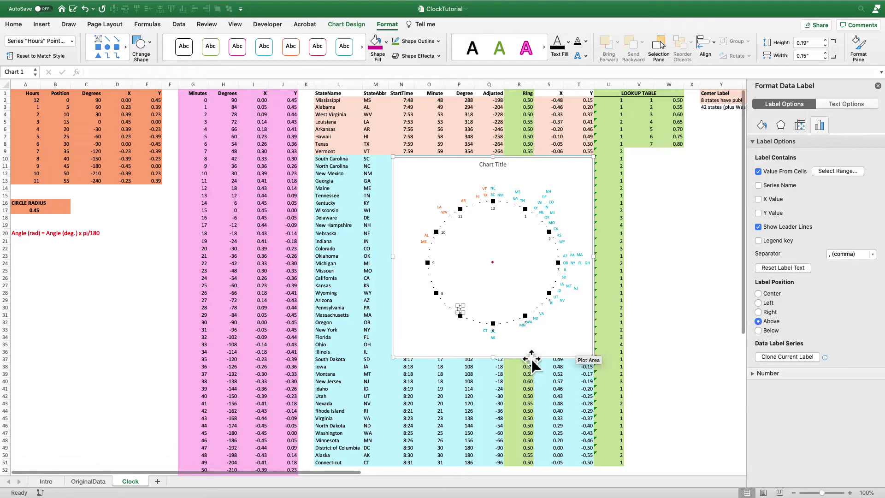
pyautogui.click(511, 339)
pyautogui.click(556, 353)
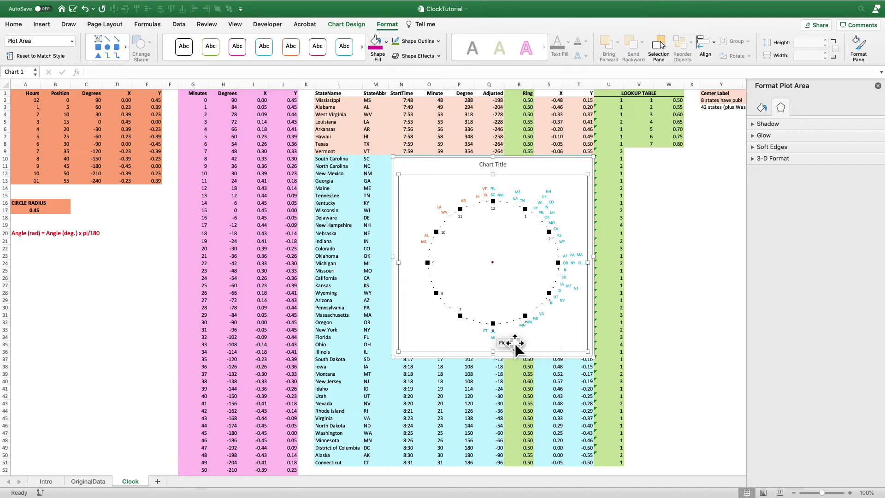
pyautogui.click(492, 331)
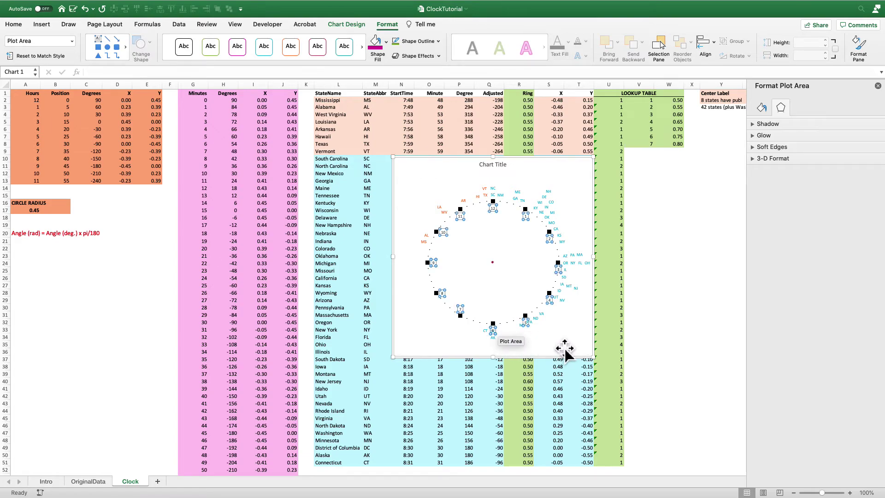
pyautogui.click(493, 330)
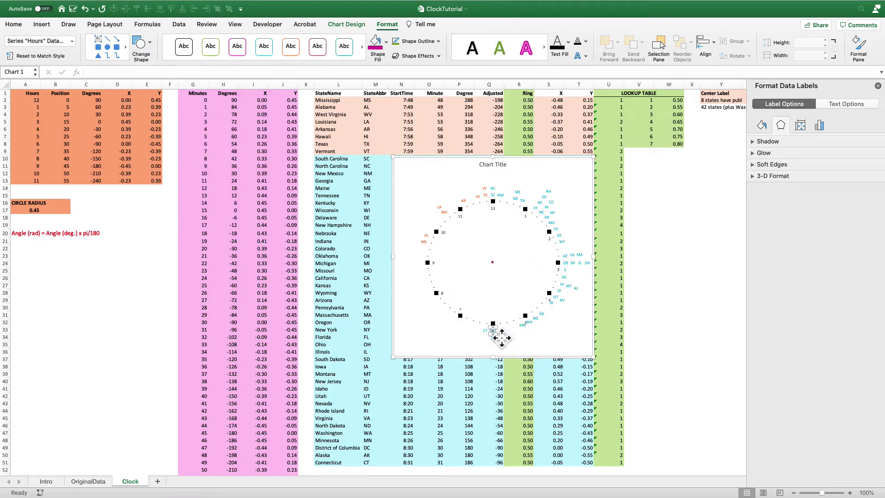
pyautogui.click(823, 126)
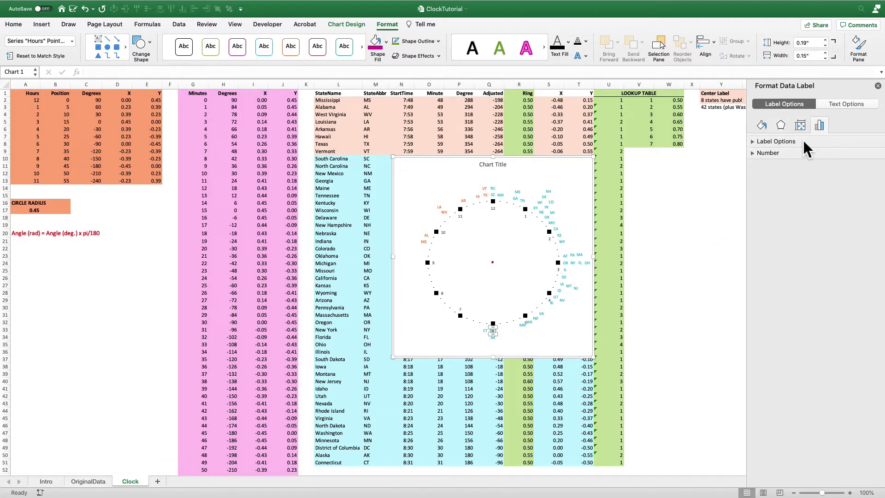
pyautogui.click(806, 141)
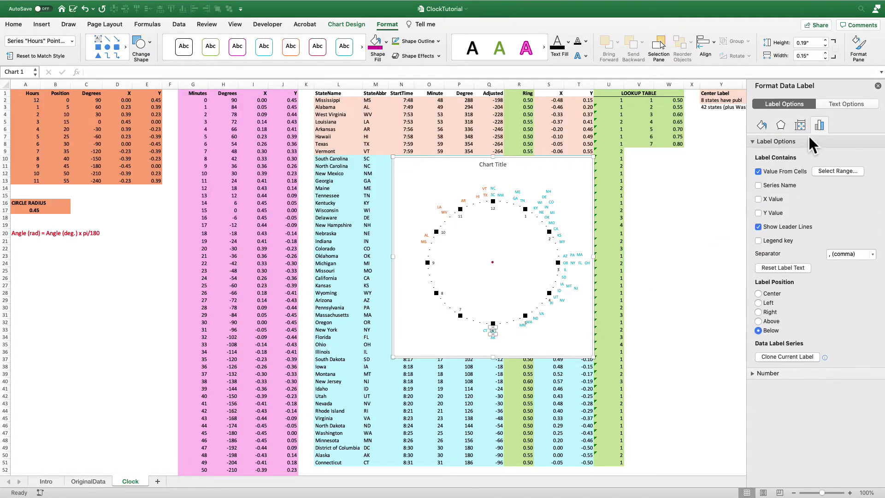
pyautogui.click(759, 321)
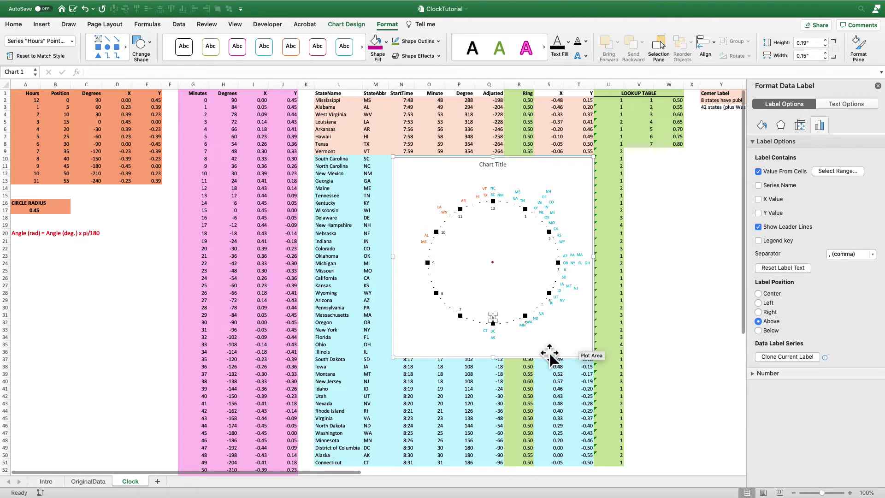
pyautogui.click(528, 322)
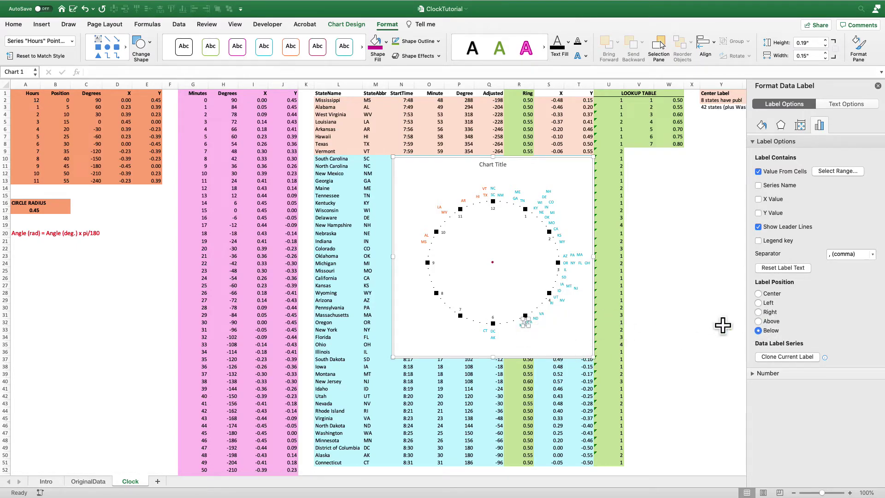
pyautogui.click(759, 321)
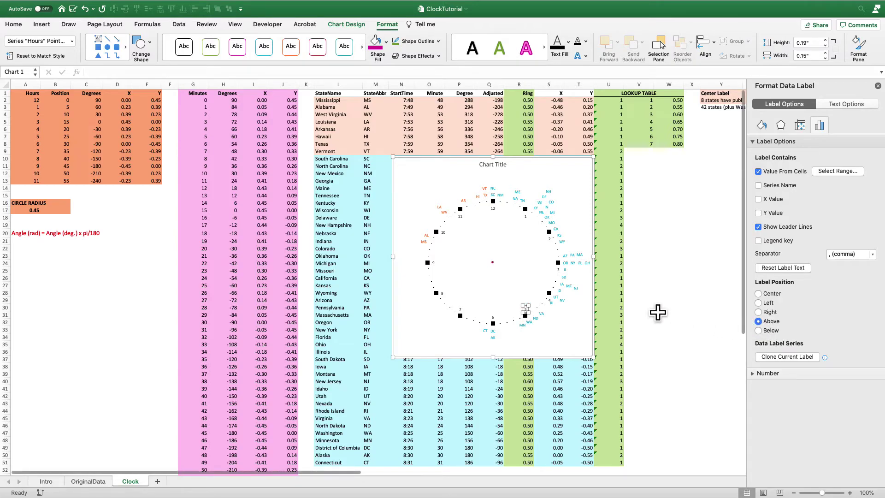
# - Set the label position of the individual 4, 3 and 2 hour labels to Left, inside the clock circle
pyautogui.click(561, 309)
pyautogui.click(759, 303)
pyautogui.click(560, 270)
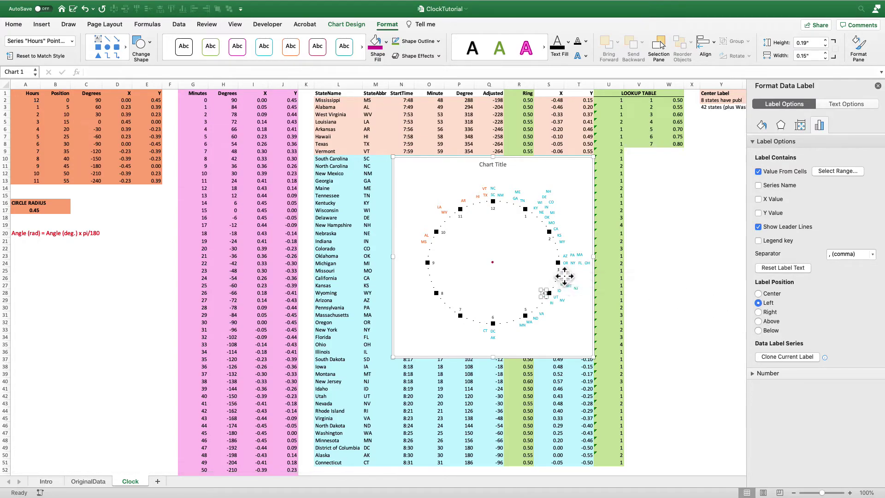
pyautogui.click(758, 303)
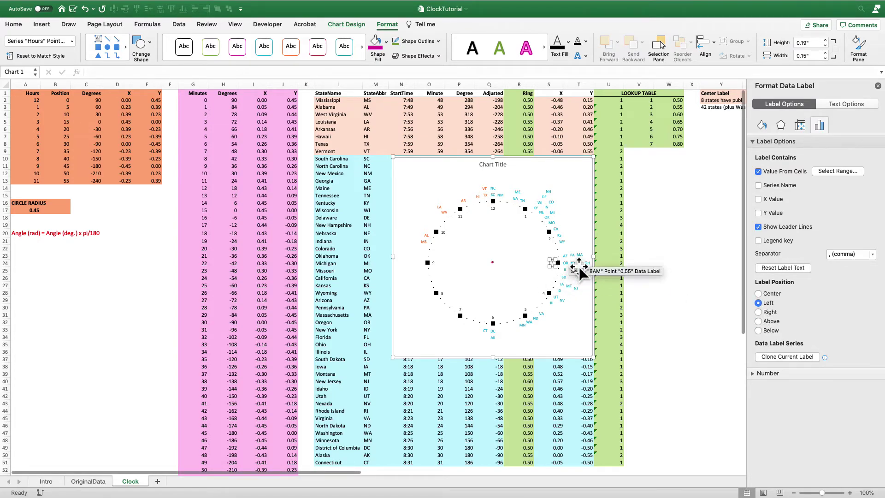
pyautogui.click(550, 239)
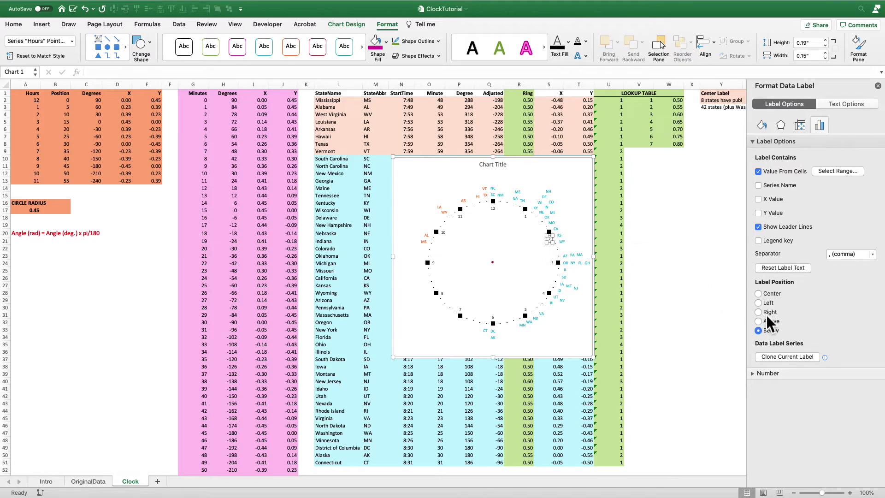
pyautogui.click(759, 303)
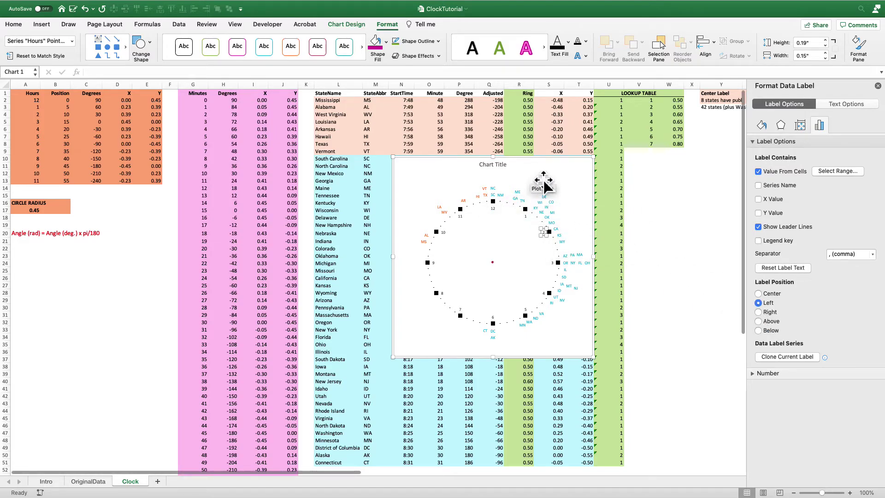
pyautogui.click(444, 194)
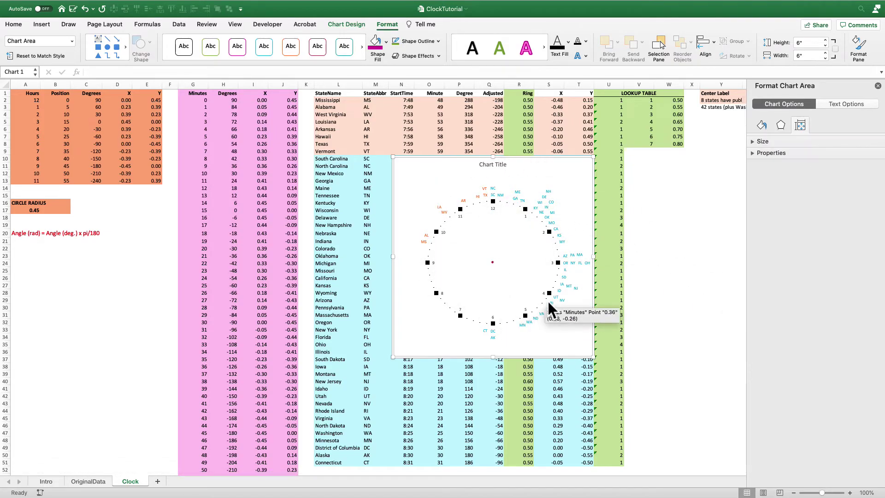
# - Format all the Hours series data labels as bold with font size 11
pyautogui.click(499, 217)
pyautogui.click(499, 217)
pyautogui.click(14, 24)
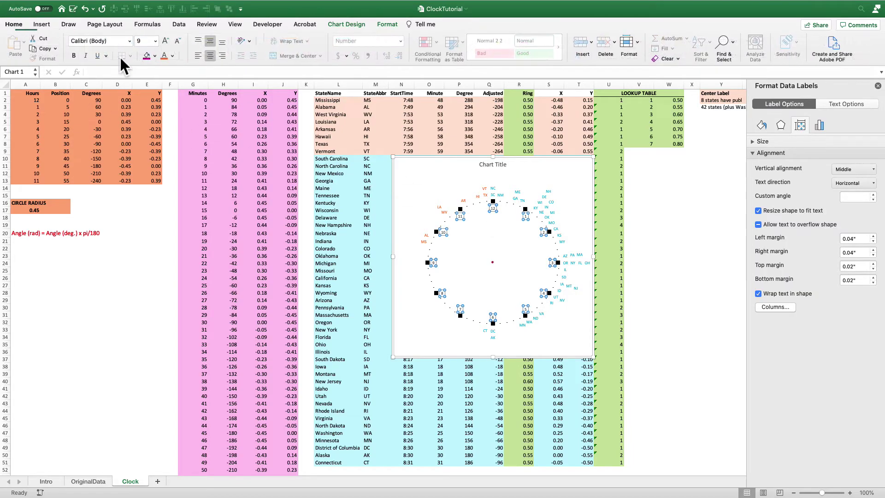
pyautogui.click(144, 41)
pyautogui.write('11')
pyautogui.press('Return')
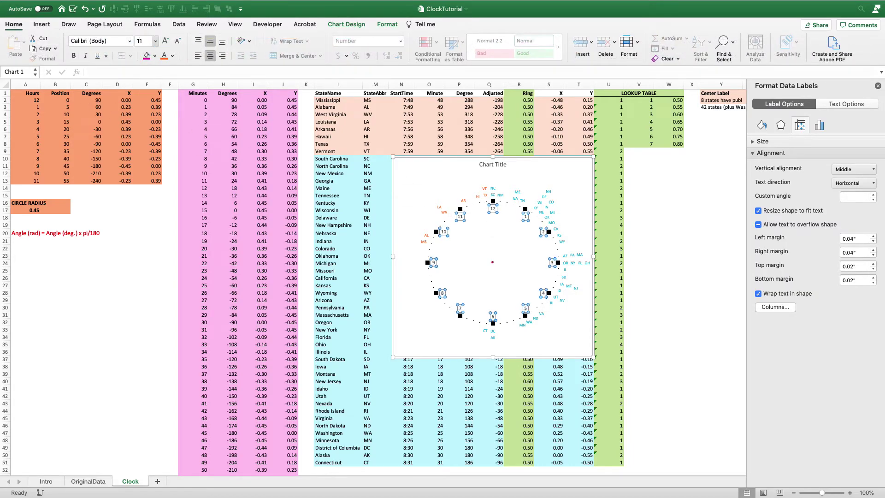
pyautogui.click(75, 56)
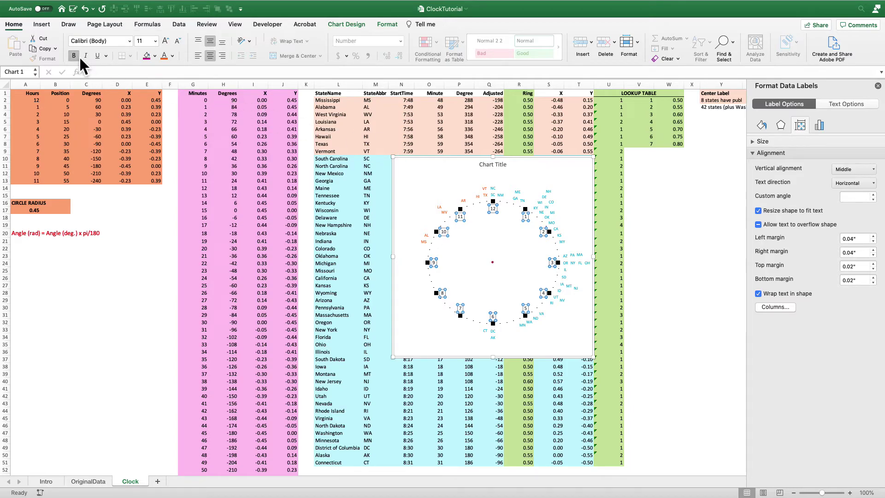
pyautogui.click(445, 170)
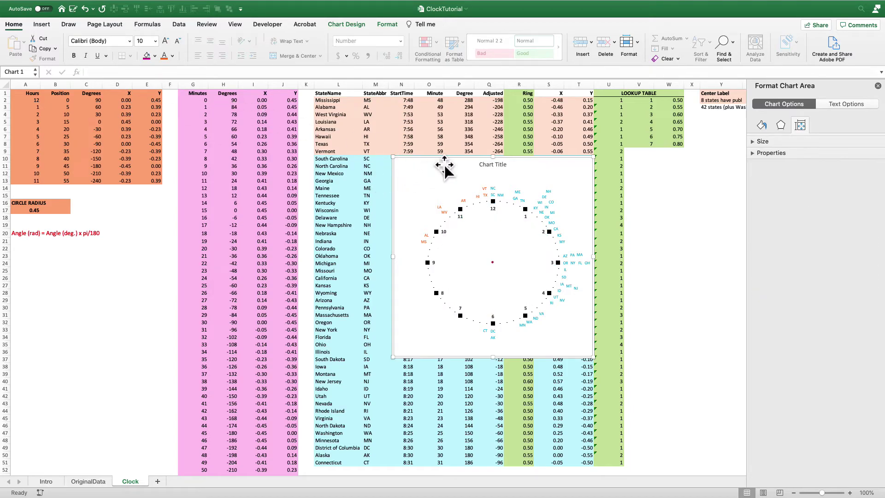
# - Add a data label to the single-point series at the center of the clock
pyautogui.click(493, 262)
pyautogui.rightClick(494, 264)
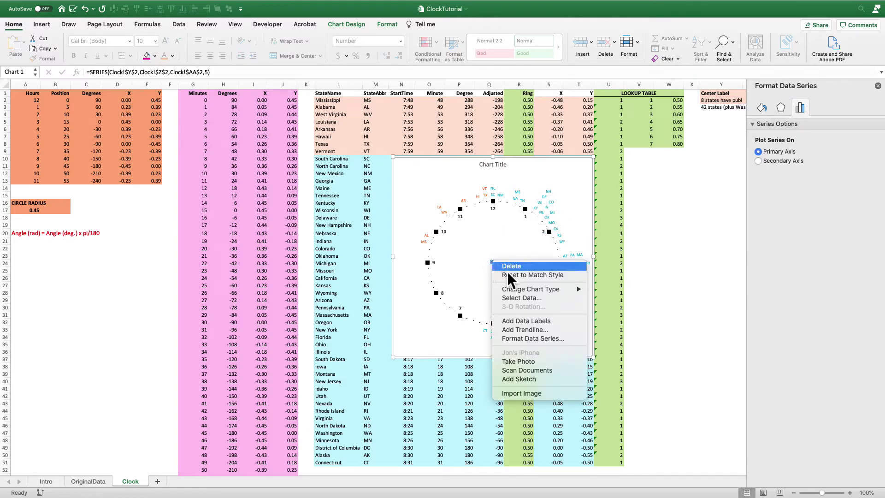
pyautogui.click(524, 322)
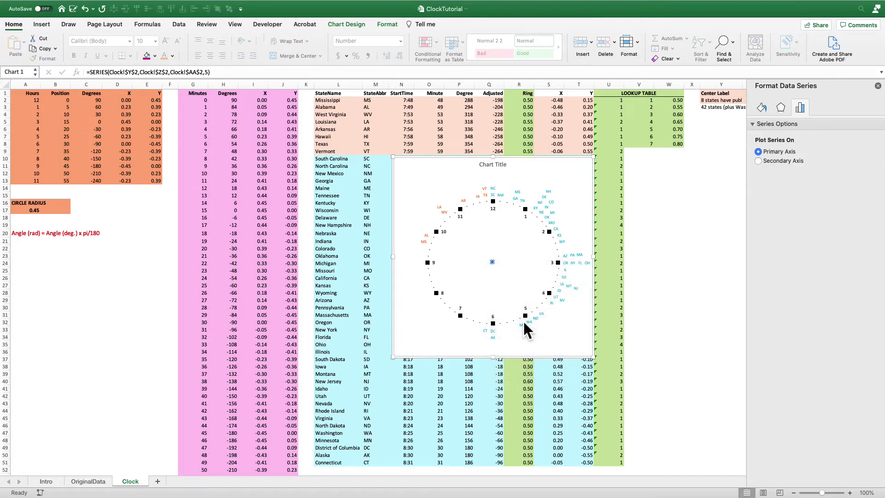
pyautogui.click(509, 272)
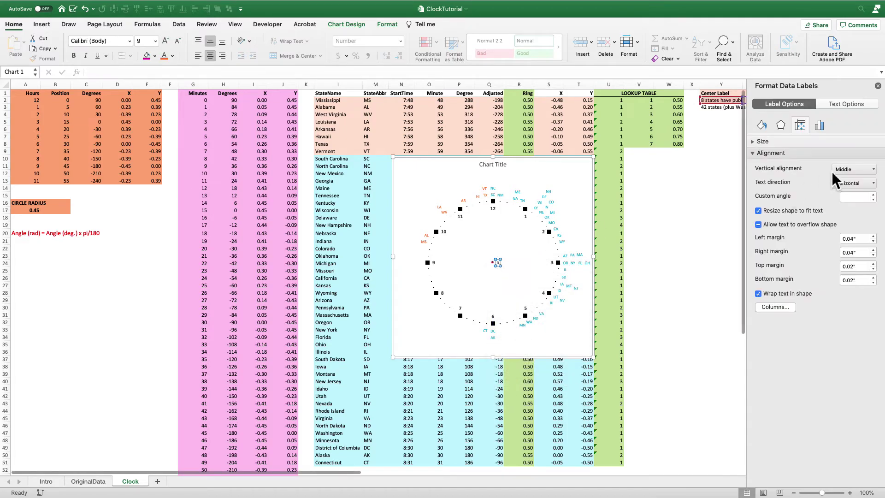
# - Make the center data label show the series name instead of the Y value, with its label position set to Center
pyautogui.click(823, 125)
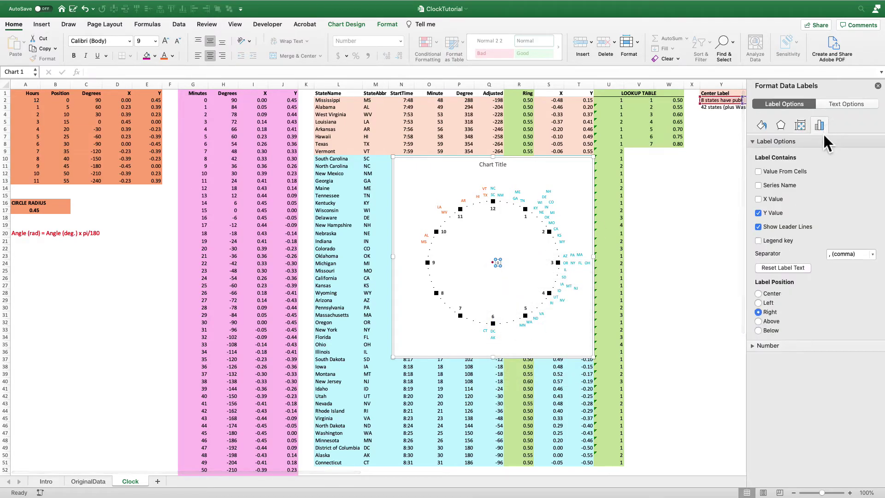
pyautogui.click(759, 186)
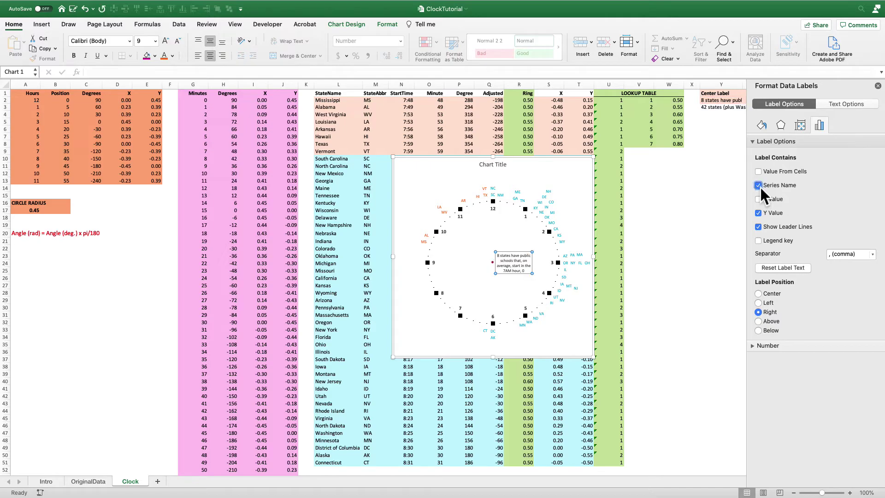
pyautogui.click(762, 214)
pyautogui.click(759, 294)
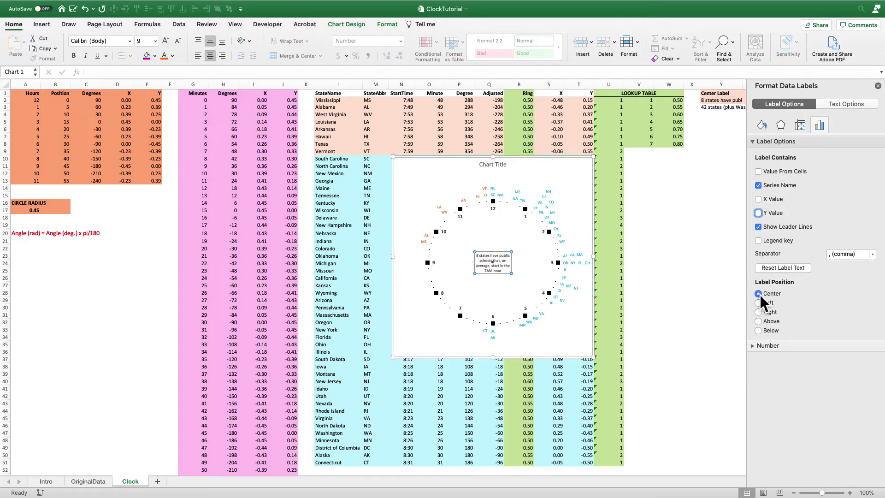
# - Set the marker of the center "8 states have public schools..." series to None
pyautogui.click(387, 24)
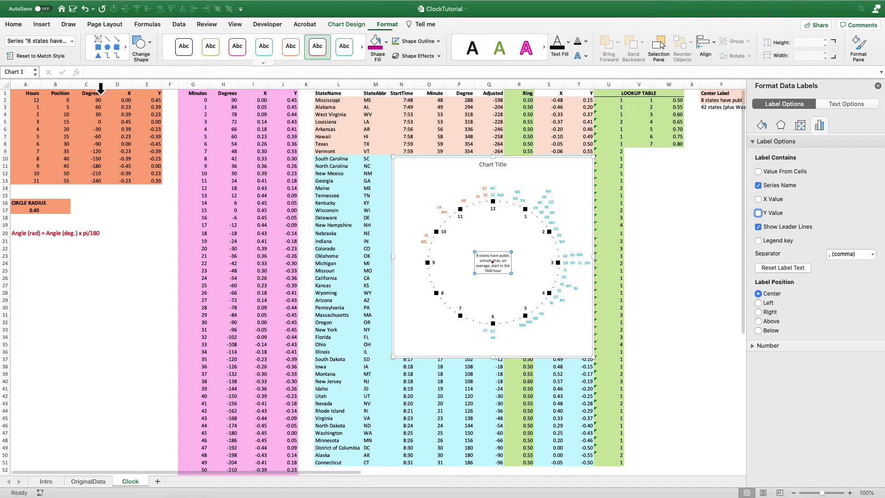
pyautogui.click(73, 41)
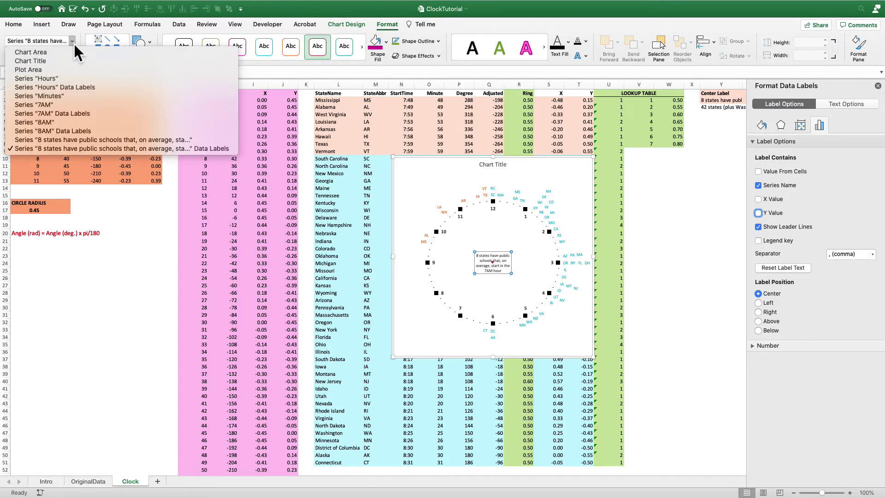
pyautogui.click(71, 139)
pyautogui.click(767, 111)
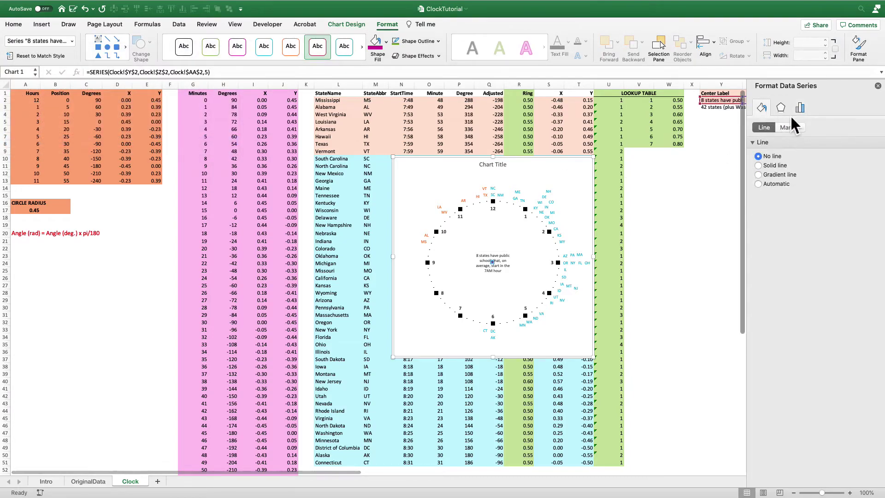
pyautogui.click(791, 126)
pyautogui.click(769, 146)
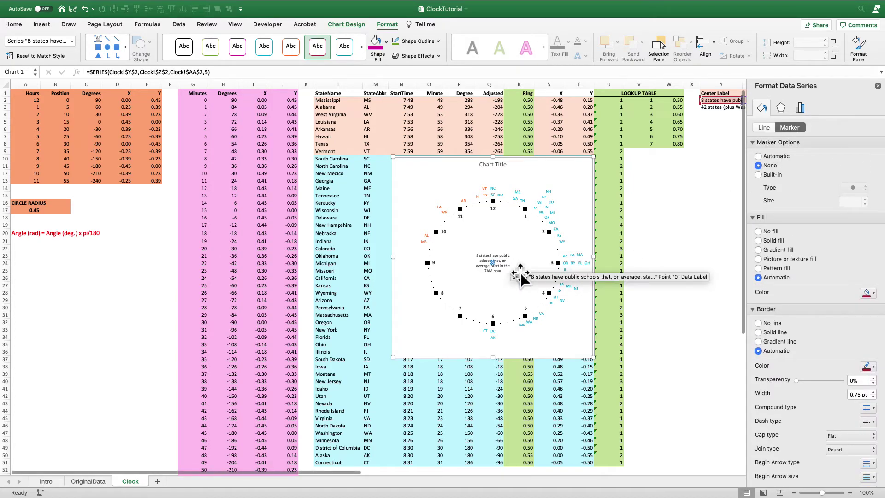
# - Set the center data label's font size to 14
pyautogui.click(508, 269)
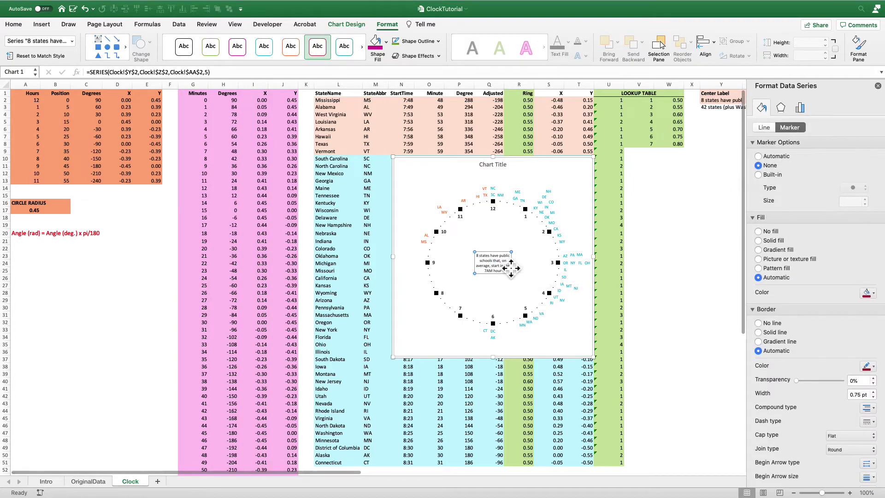
pyautogui.click(14, 25)
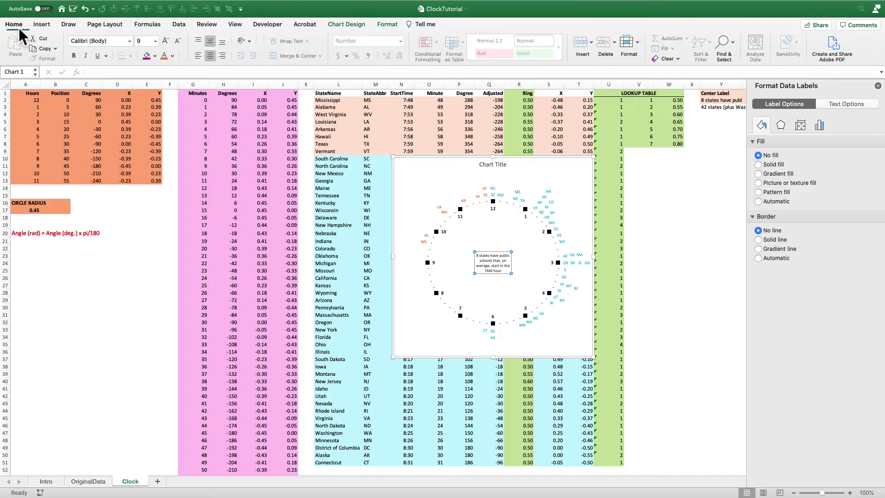
pyautogui.click(149, 45)
pyautogui.write('14')
pyautogui.press('Return')
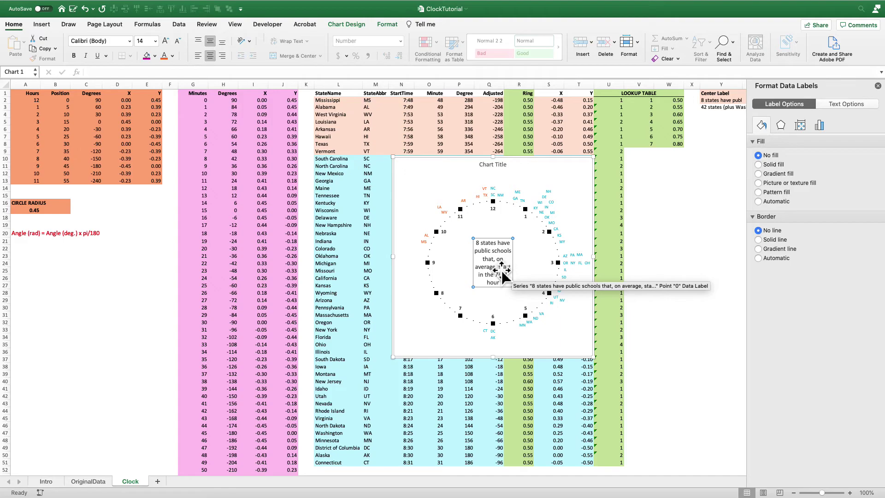
# - Copy the "42 states (plus Washington, DC)..." sentence from cell Y3 under Center Label
pyautogui.hscroll(3, 502, 270)
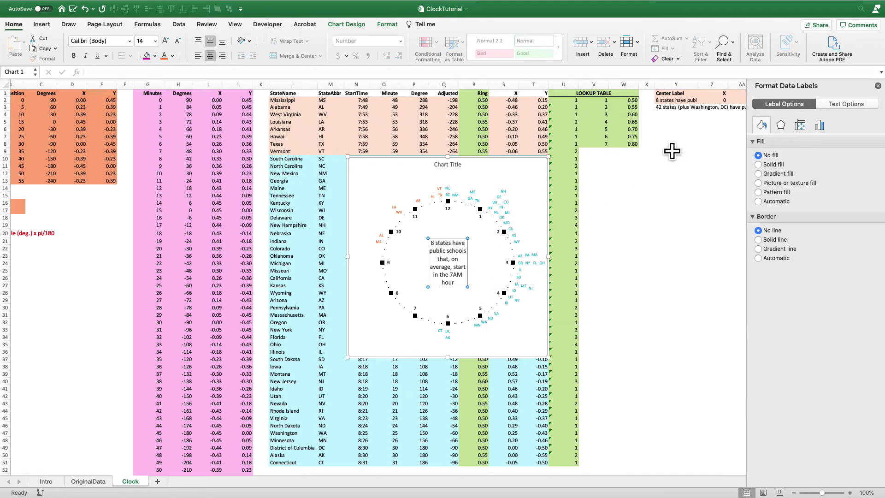
pyautogui.click(458, 262)
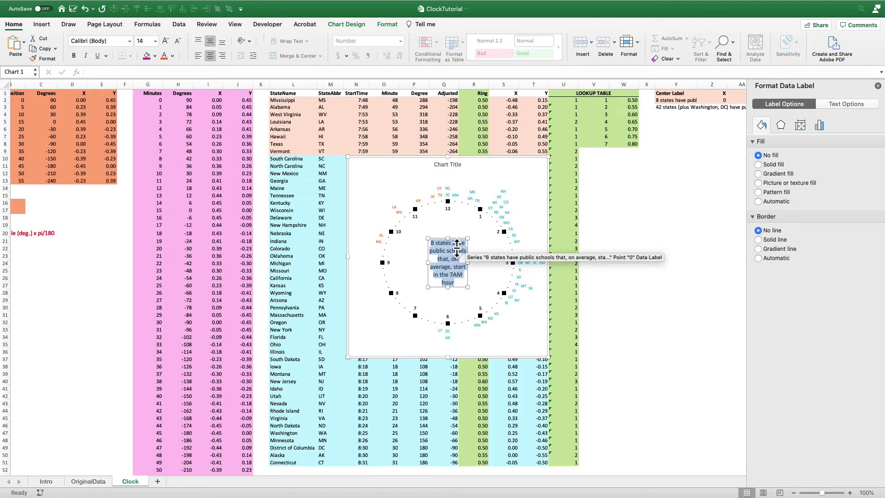
pyautogui.click(674, 108)
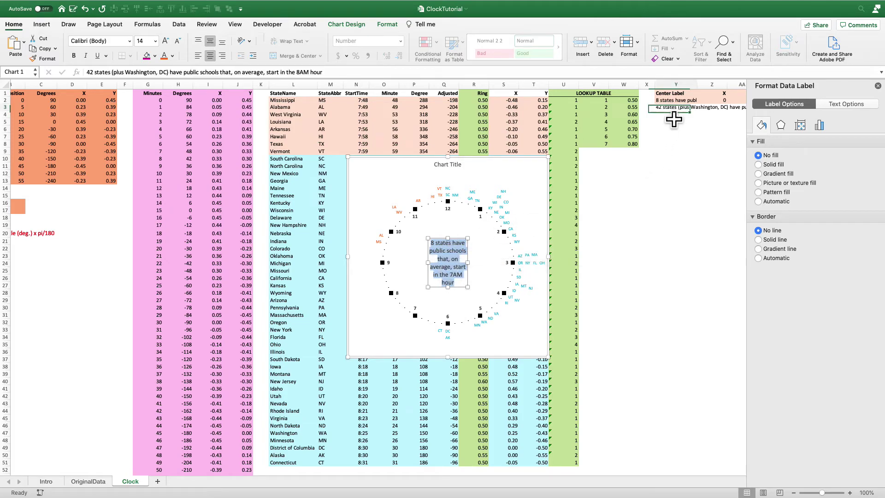
pyautogui.moveTo(323, 72); pyautogui.dragTo(78, 72)
pyautogui.press('Return')
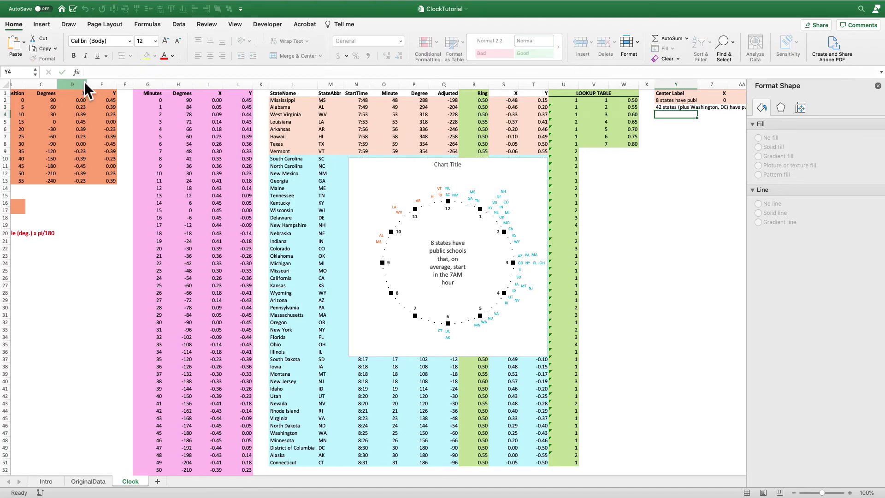
# - Append "and" plus the copied "42 states (plus Washington, DC)..." sentence to the end of the center label's text
pyautogui.click(449, 270)
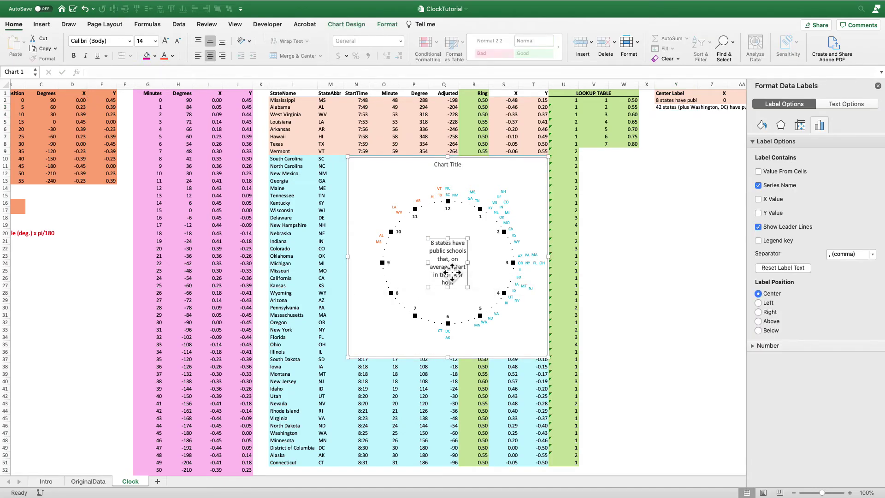
pyautogui.click(452, 272)
pyautogui.tripleClick(453, 282)
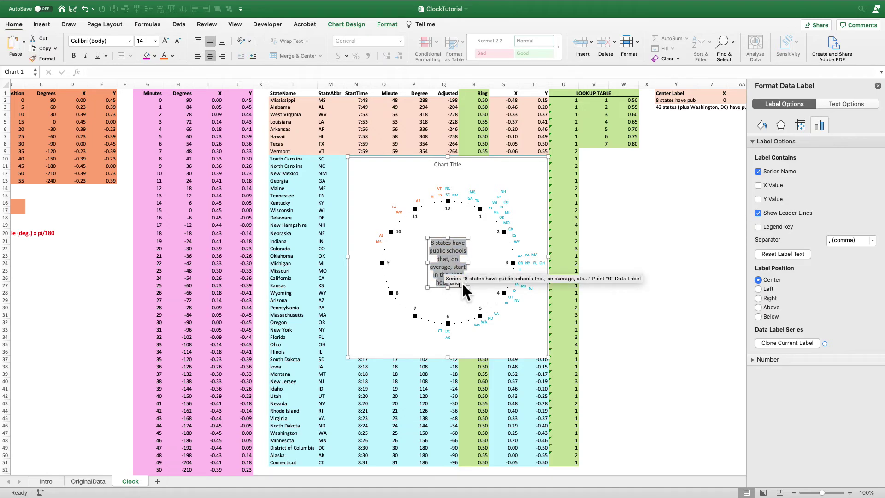
pyautogui.press('super+v')
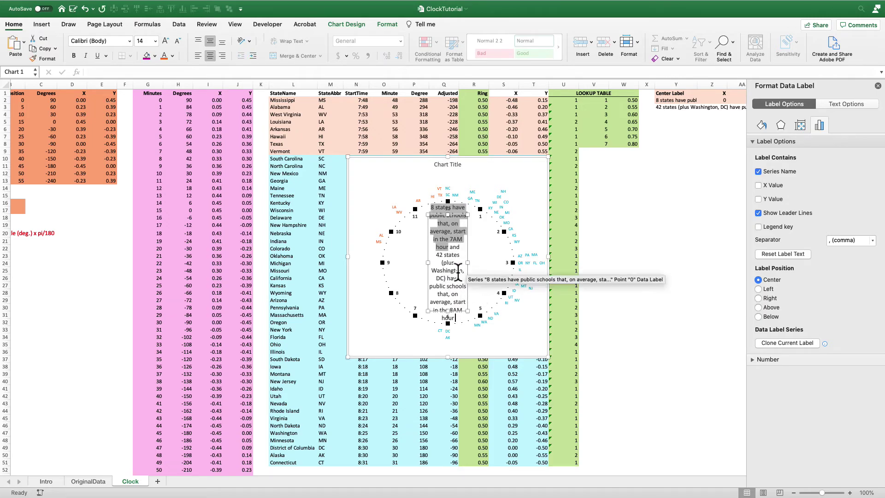
# - Widen the center label box to fit inside the hour numbers and put "and" on its own line between the two sentences
pyautogui.moveTo(468, 277); pyautogui.dragTo(510, 279)
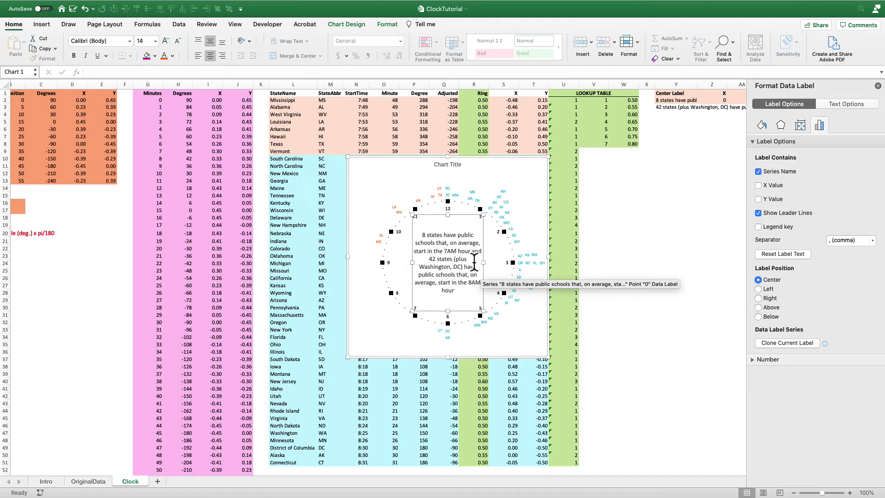
pyautogui.moveTo(415, 234); pyautogui.dragTo(475, 260)
pyautogui.hotkey('shift', 'Up')
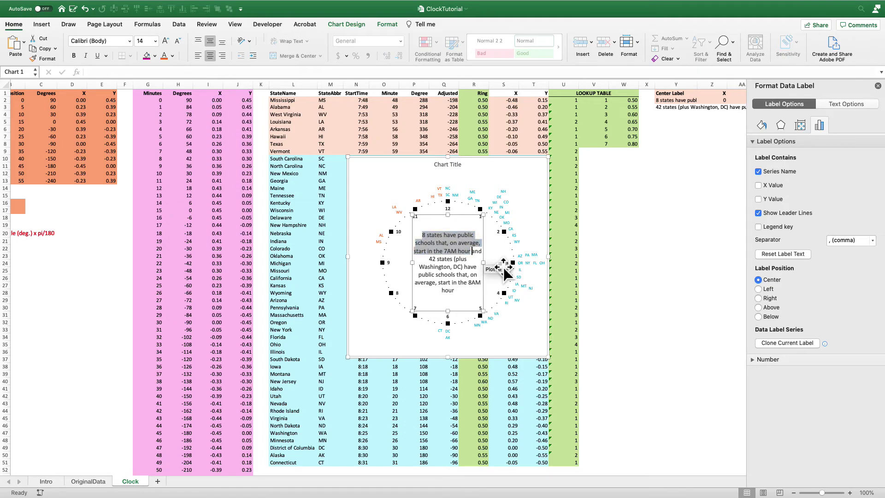
pyautogui.press('Return')
# - Color the "42 states (plus Washington, DC)..." sentence in the center label turquoise, matching the 8AM state labels
pyautogui.press('Down')
pyautogui.hotkey('shift', 'Down')
pyautogui.hotkey('shift', 'Down')
pyautogui.hotkey('shift', 'Down')
pyautogui.hotkey('shift', 'Down')
pyautogui.hotkey('shift', 'Down')
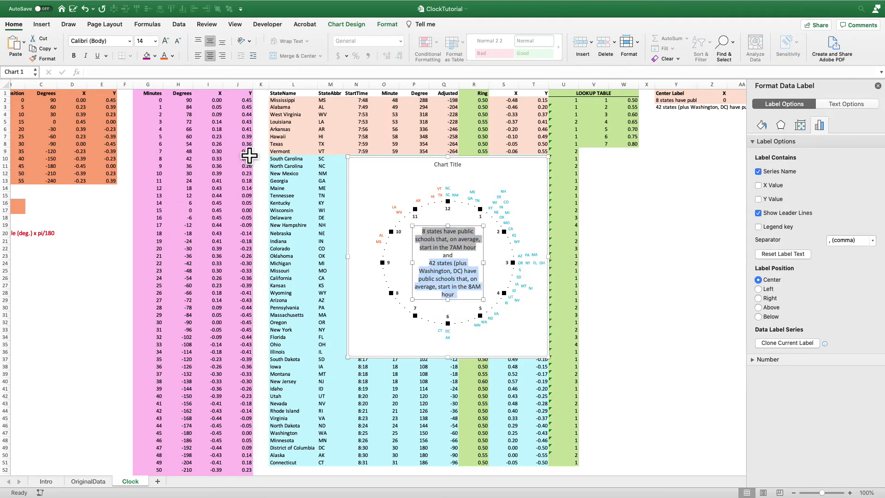
pyautogui.click(173, 56)
pyautogui.click(220, 99)
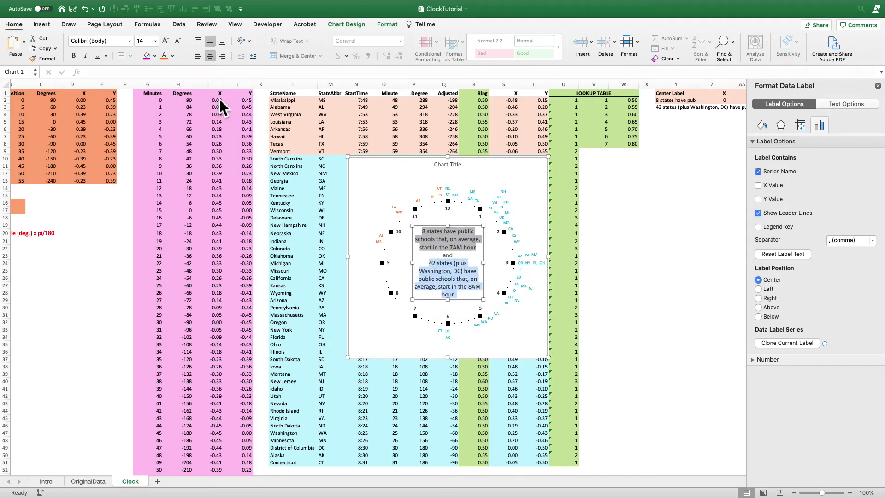
# - Color the "8 states have public schools..." sentence in the center label orange, matching the 7AM state labels
pyautogui.tripleClick(427, 240)
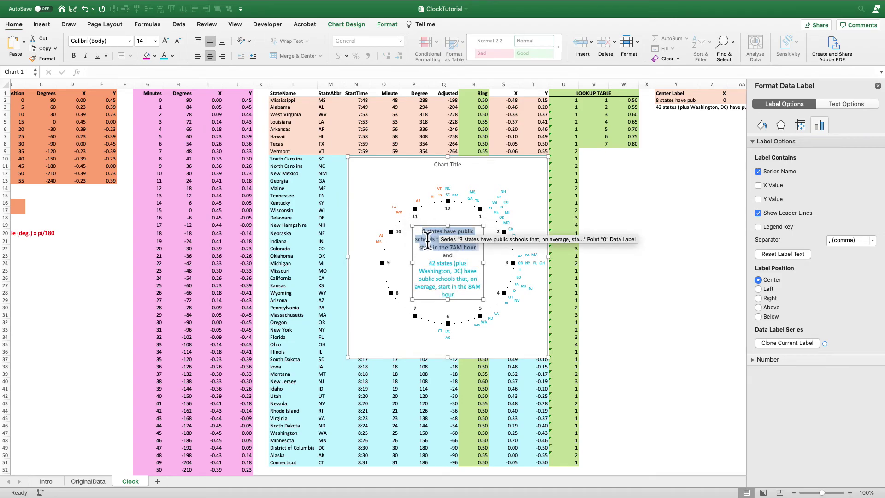
pyautogui.click(173, 56)
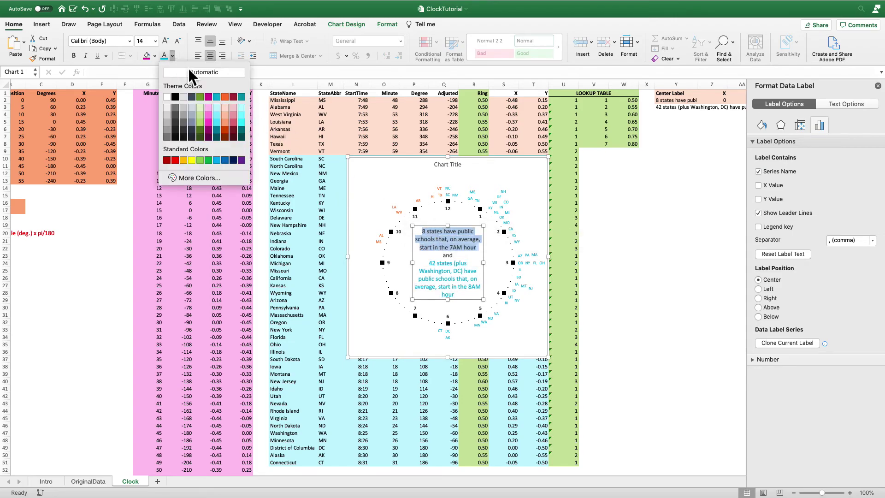
pyautogui.click(226, 98)
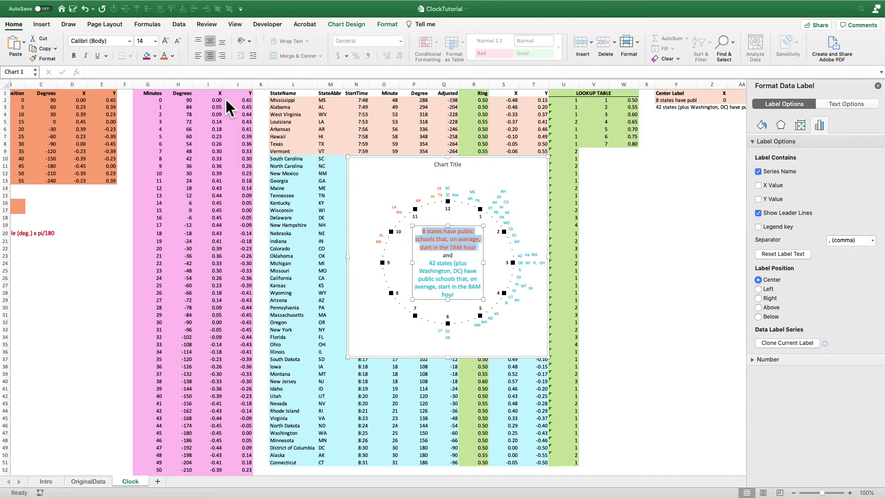
pyautogui.click(502, 173)
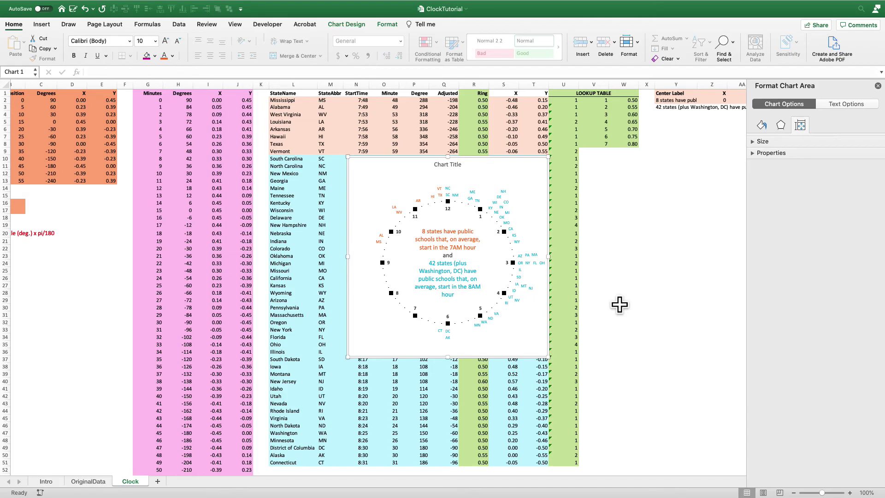
# - Set the font size of the orange 7AM state labels to 11
pyautogui.click(426, 208)
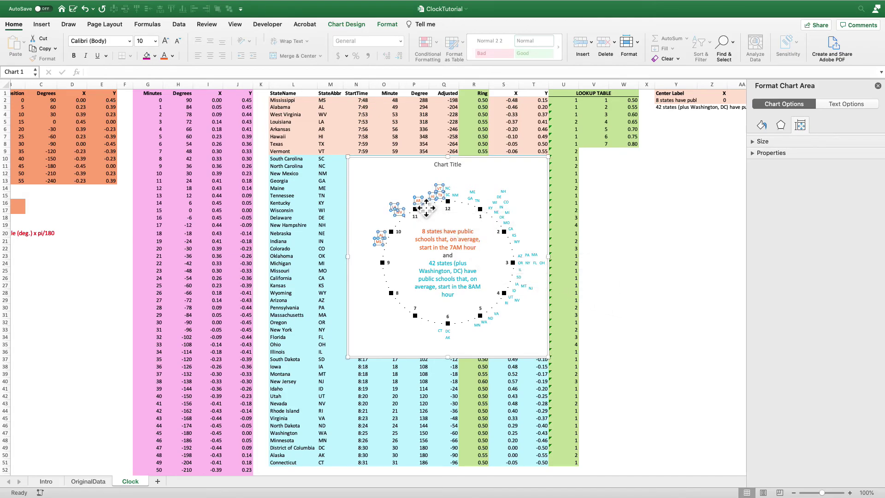
pyautogui.click(146, 41)
pyautogui.write('9')
pyautogui.press('Return')
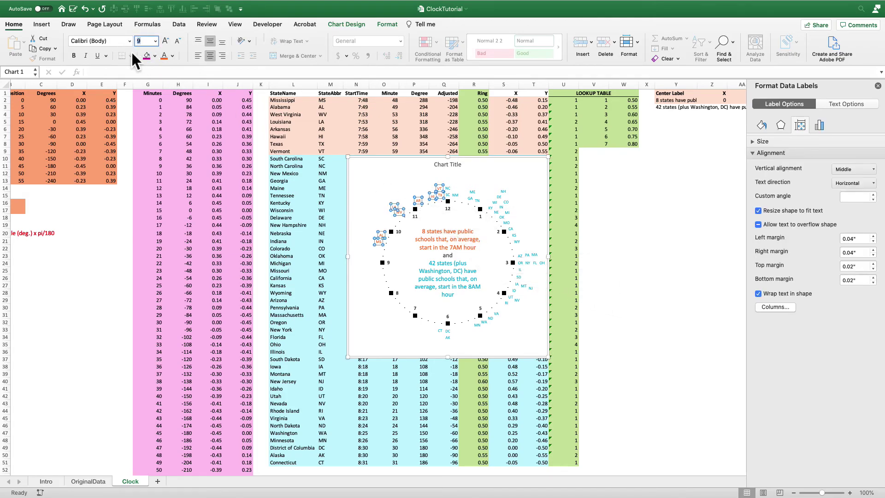
# - Set the font size of the turquoise 8AM state labels to 11
pyautogui.click(480, 202)
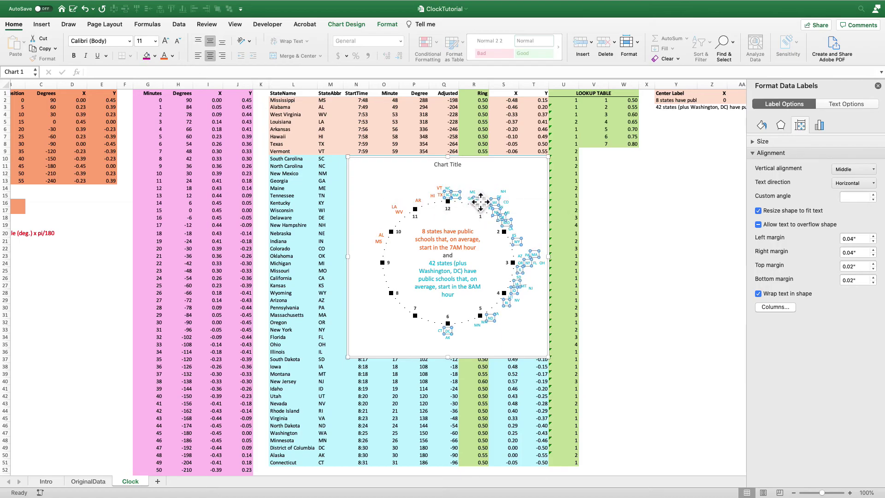
pyautogui.click(140, 40)
pyautogui.write('1')
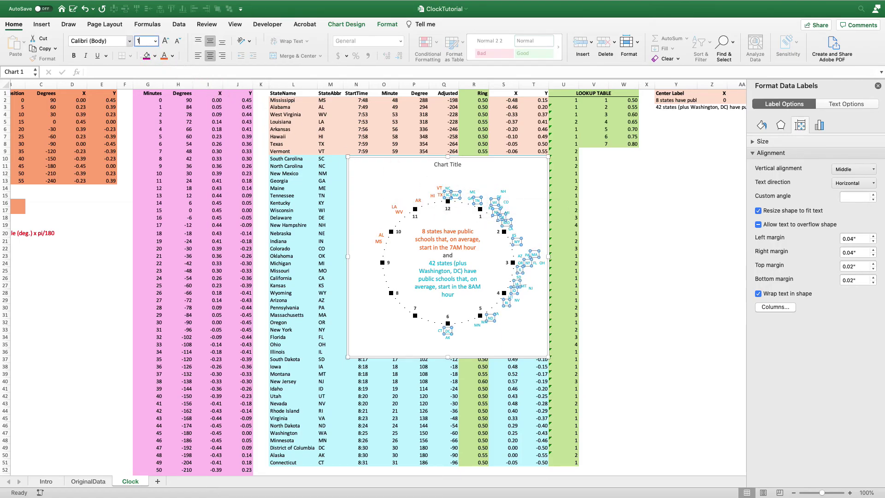
pyautogui.write('1')
pyautogui.press('Return')
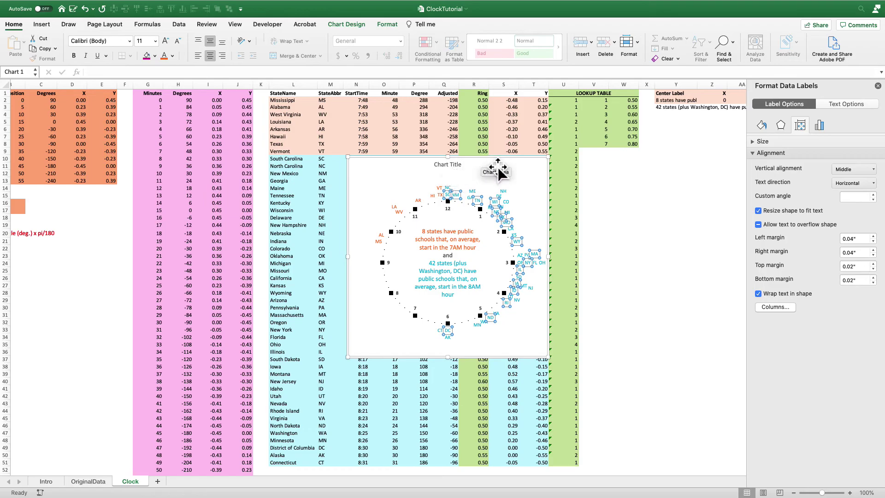
# - Deselect the state labels and switch to the Intro sheet to view the example clock
pyautogui.click(499, 167)
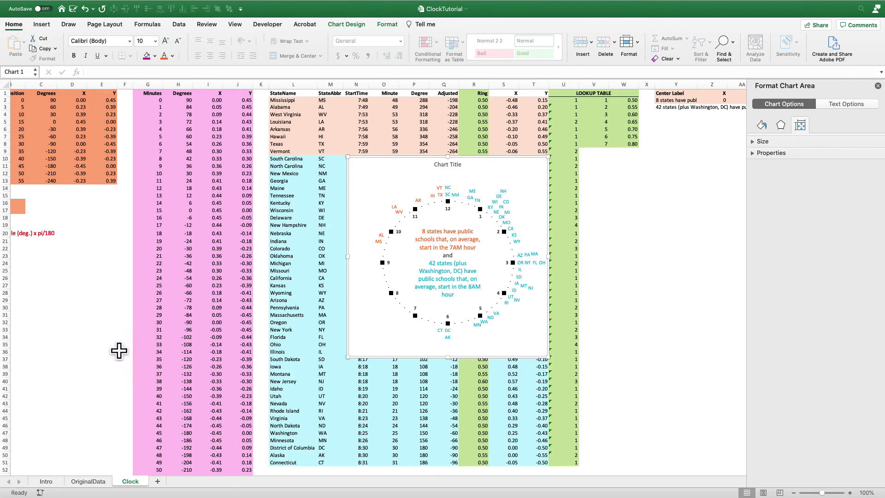
pyautogui.click(46, 481)
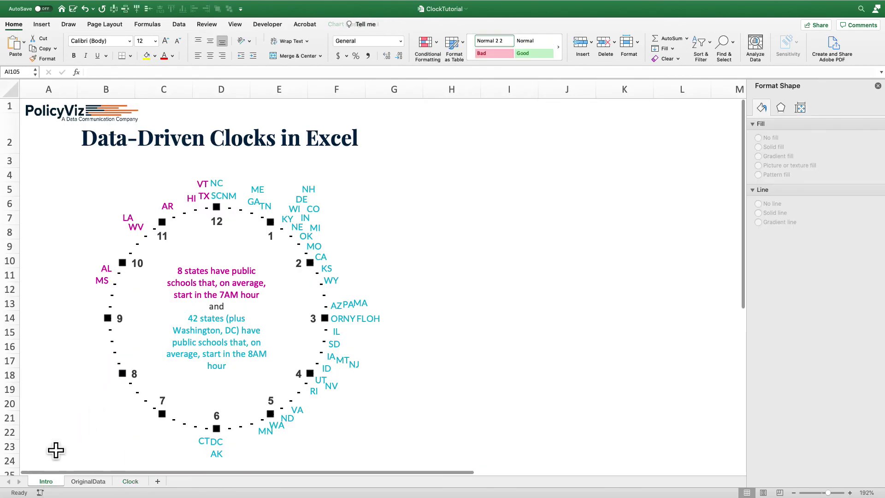